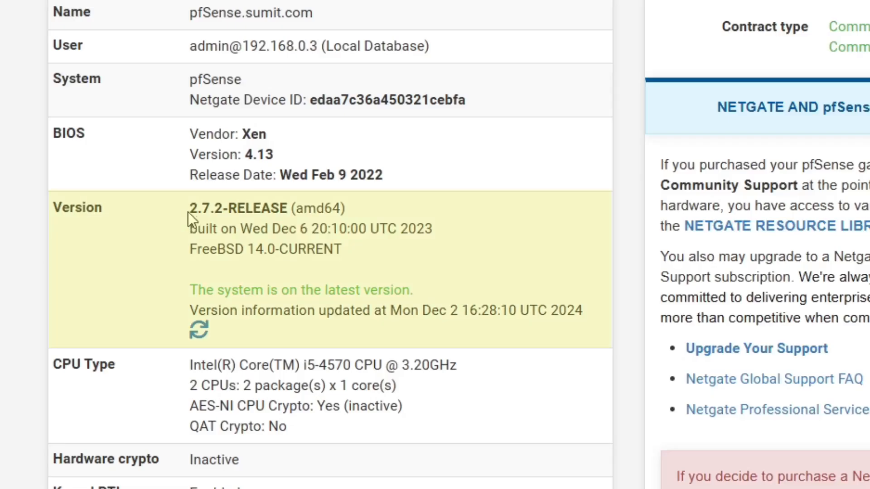
# Highlight the pfSense version and WAN addresses 192.168.0.109 and 14.140.40.109 on the dashboard.
pyautogui.moveTo(216, 229); pyautogui.dragTo(281, 206)
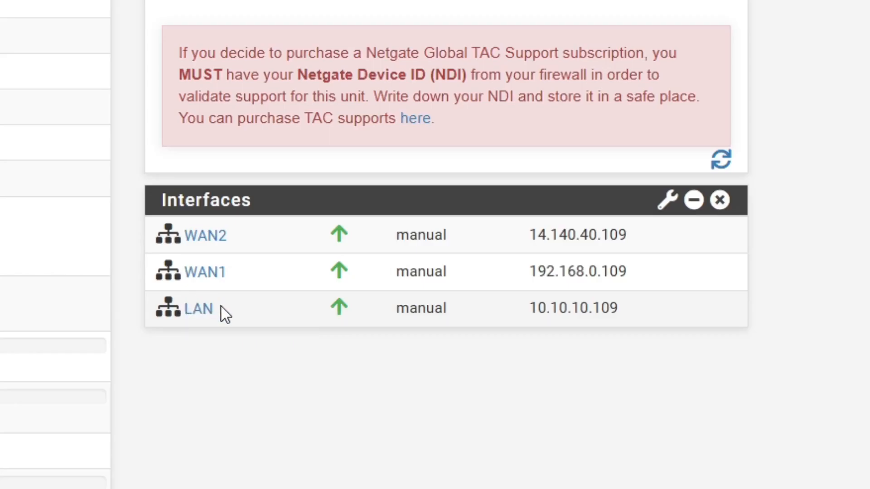
pyautogui.moveTo(229, 237); pyautogui.dragTo(189, 242)
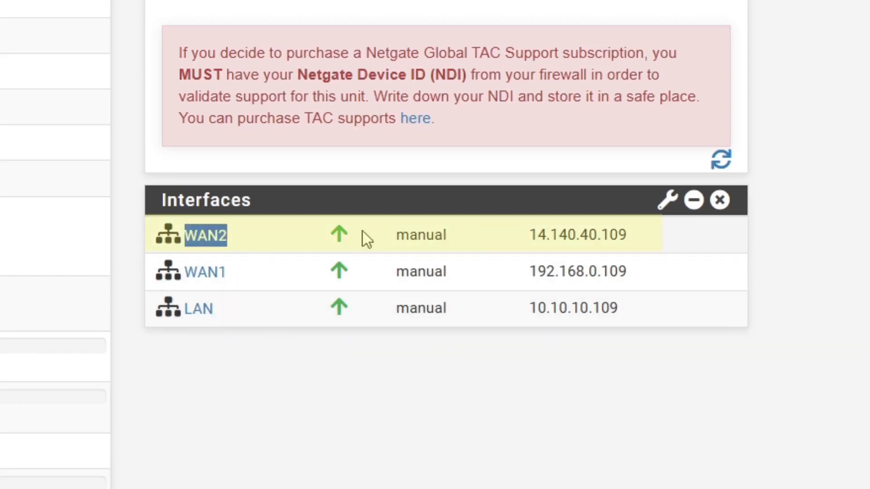
pyautogui.moveTo(528, 236); pyautogui.dragTo(627, 246)
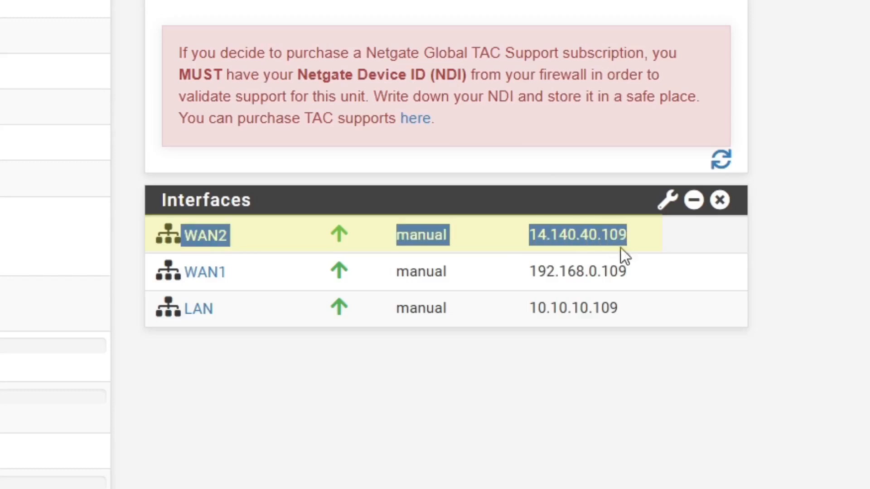
pyautogui.click(318, 308)
pyautogui.moveTo(528, 272); pyautogui.dragTo(641, 276)
pyautogui.click(637, 269)
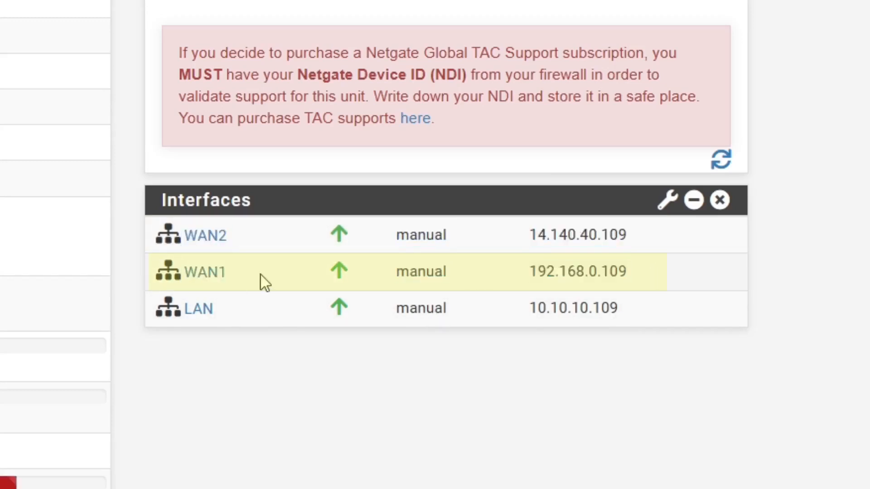
pyautogui.moveTo(232, 278); pyautogui.dragTo(205, 281)
pyautogui.click(248, 342)
pyautogui.moveTo(528, 272); pyautogui.dragTo(652, 277)
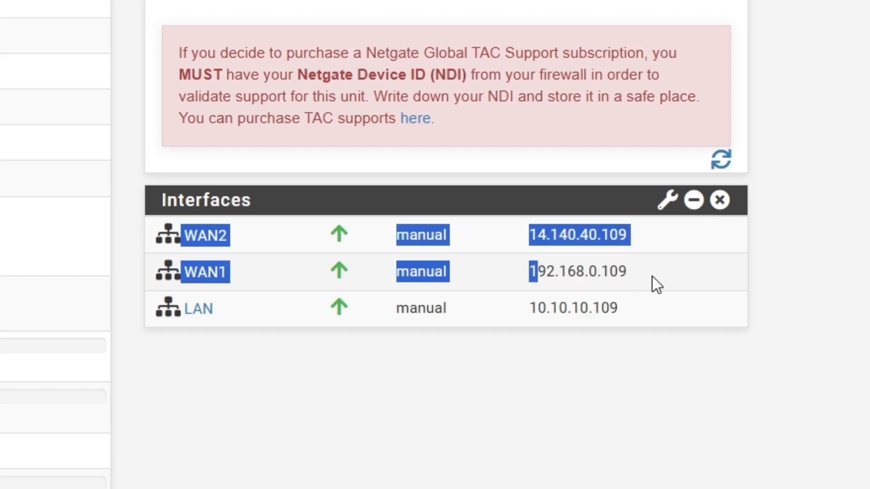
pyautogui.click(656, 285)
pyautogui.moveTo(530, 239); pyautogui.dragTo(631, 237)
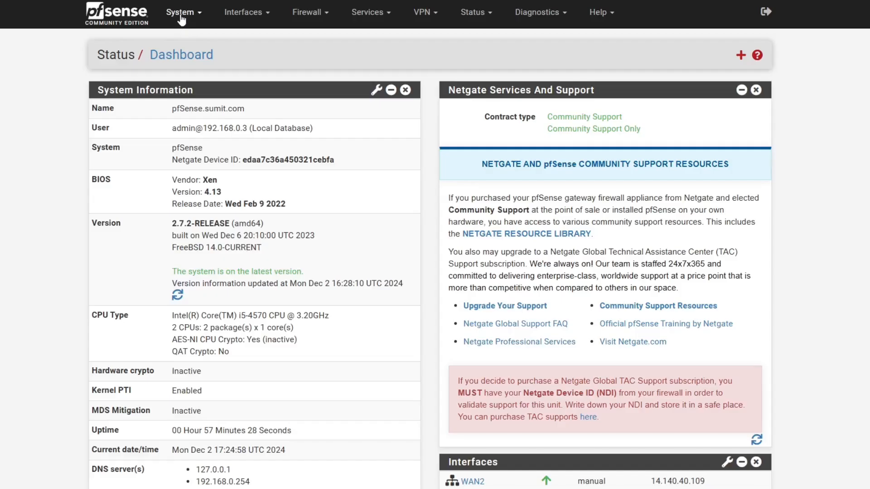
# Search the Package Manager's available packages for 'openvpn'.
pyautogui.click(181, 19)
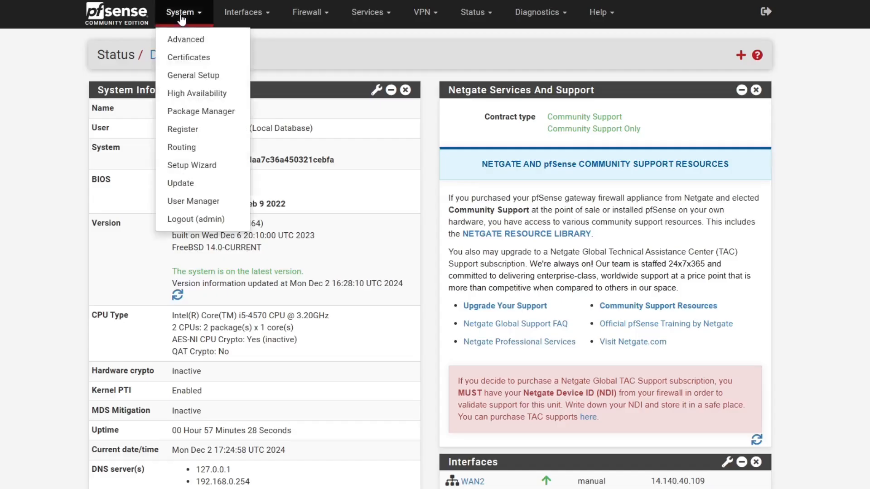
pyautogui.click(200, 113)
pyautogui.click(245, 99)
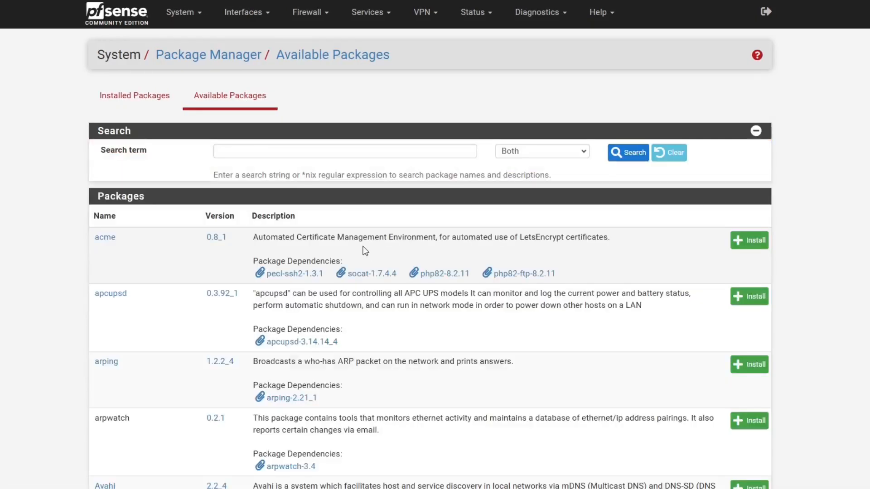
pyautogui.click(353, 154)
pyautogui.write('openvpn')
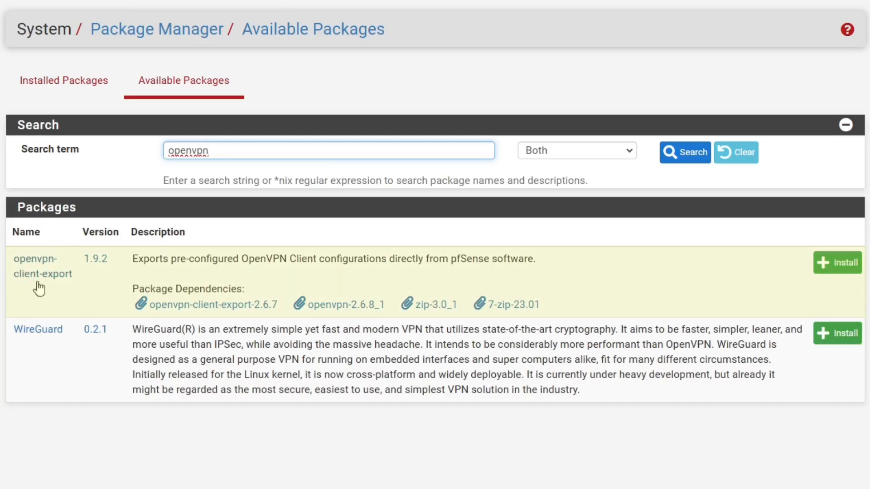
# Install and confirm openvpn-client-export, then view it under Installed Packages.
pyautogui.doubleClick(64, 275)
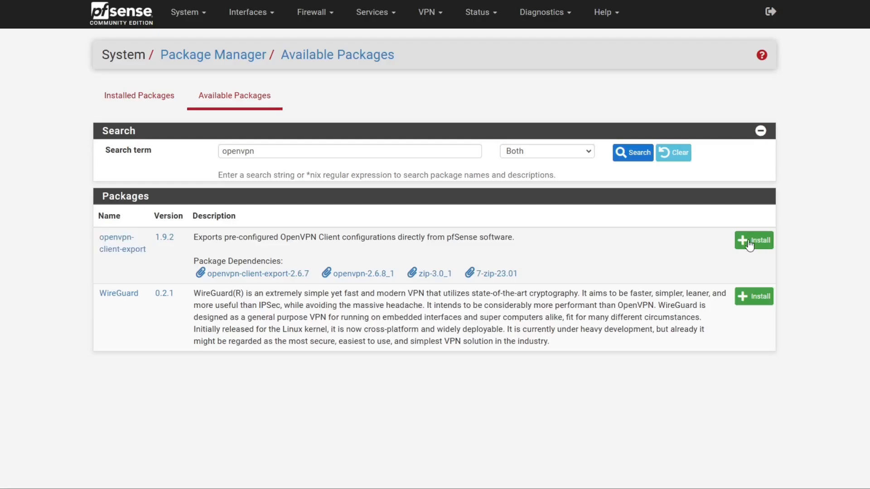
pyautogui.click(750, 244)
pyautogui.click(132, 156)
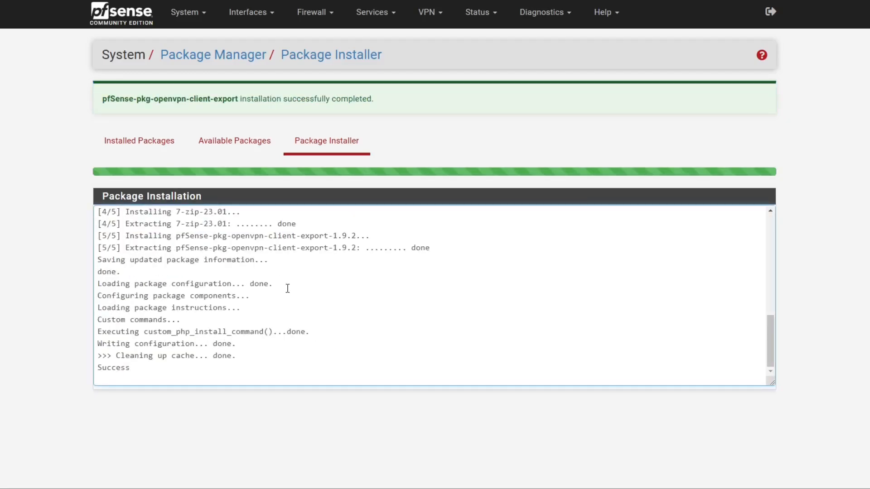
pyautogui.click(151, 147)
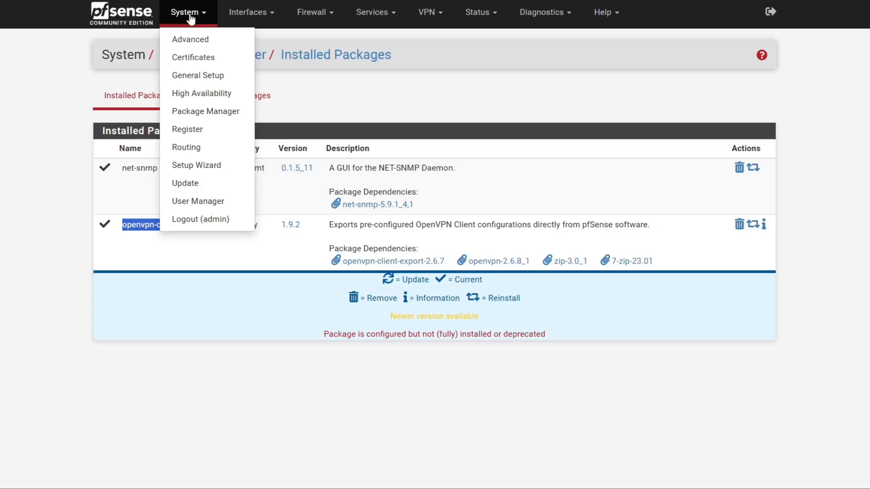
# Add a new certificate authority with descriptive name 'PFSENSE CA'.
pyautogui.click(211, 59)
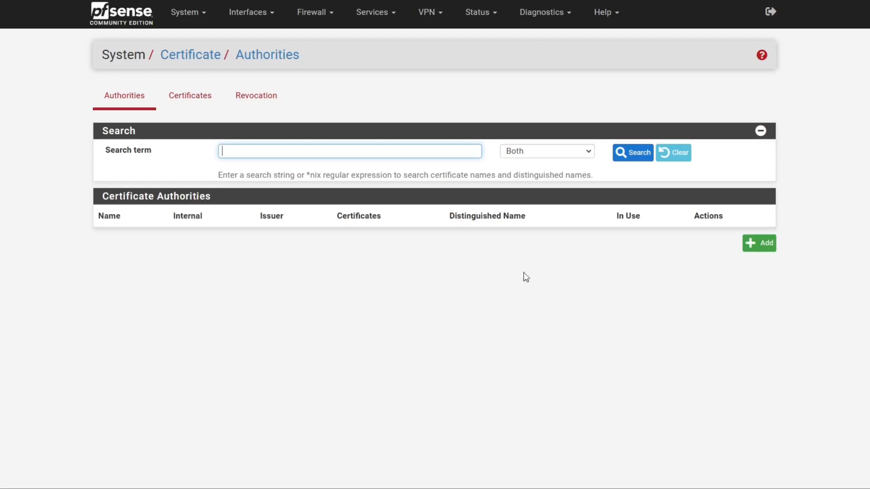
pyautogui.click(757, 245)
pyautogui.write('PFSENSE CA')
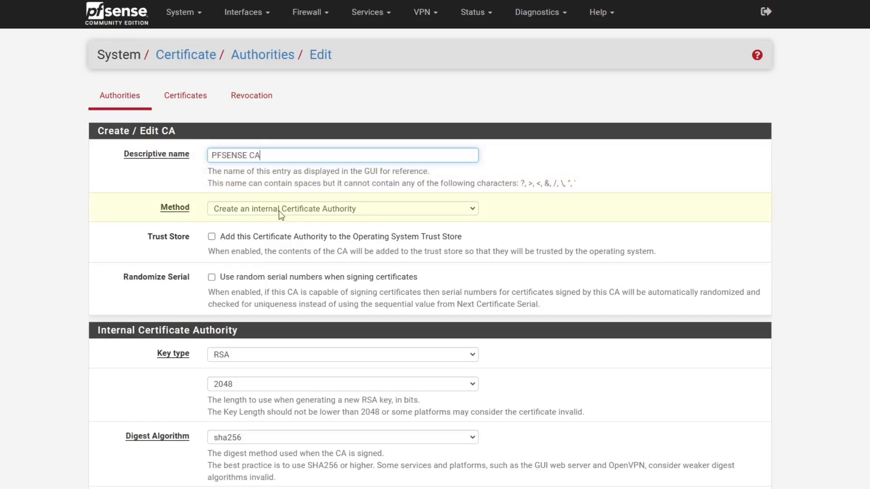
# Keep the internal CA method, add it to the trust store, and set common name pfsense.sumit.com.
pyautogui.click(295, 212)
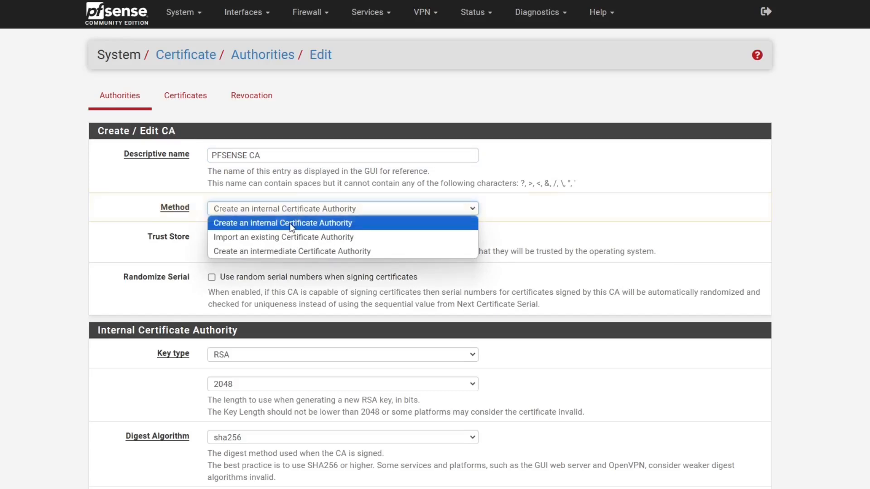
pyautogui.click(292, 227)
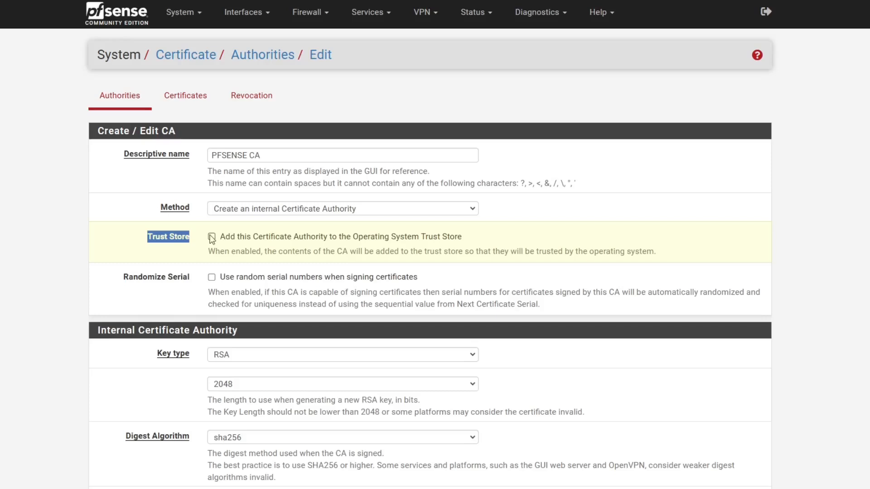
pyautogui.click(212, 238)
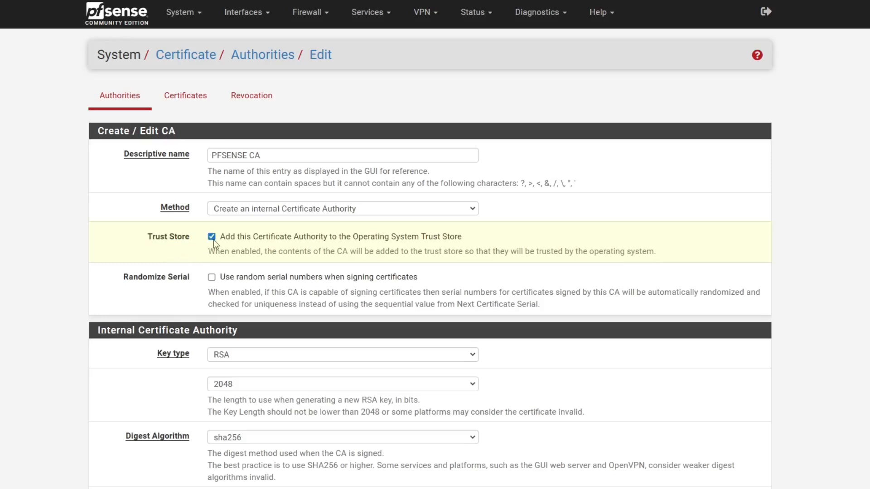
pyautogui.scroll(-2, 192, 317)
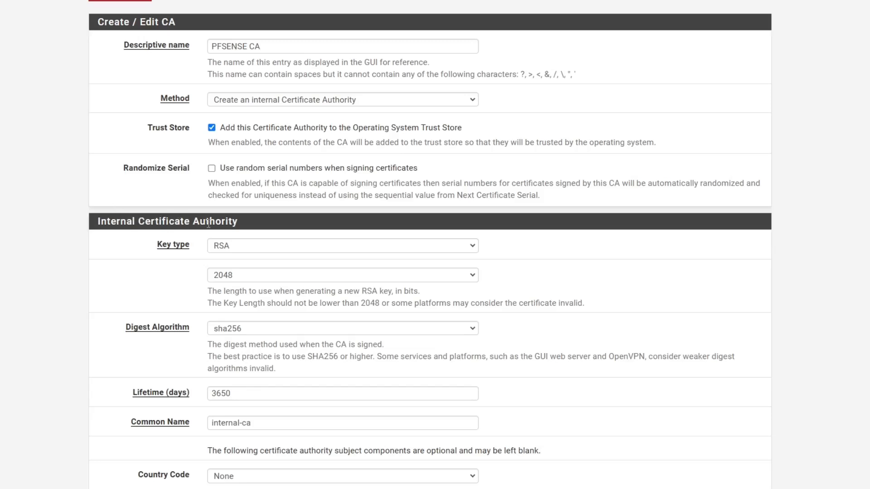
pyautogui.click(94, 293)
pyautogui.scroll(-1, 195, 270)
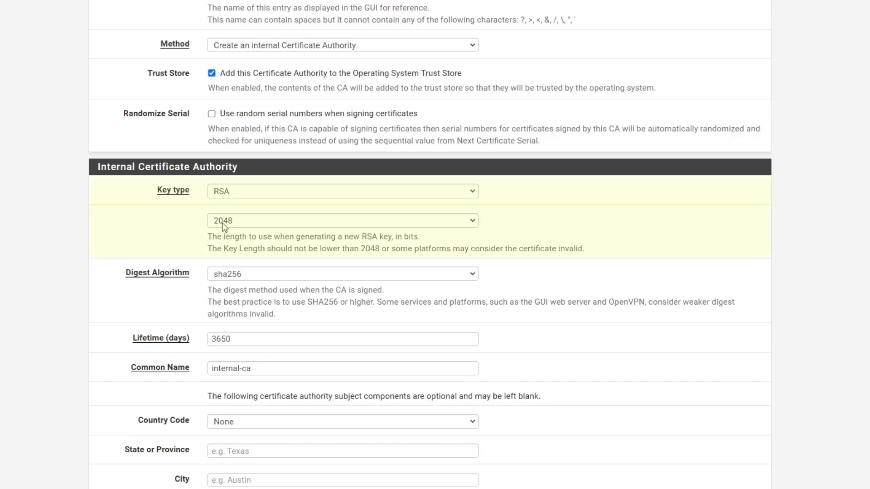
pyautogui.scroll(-1, 226, 232)
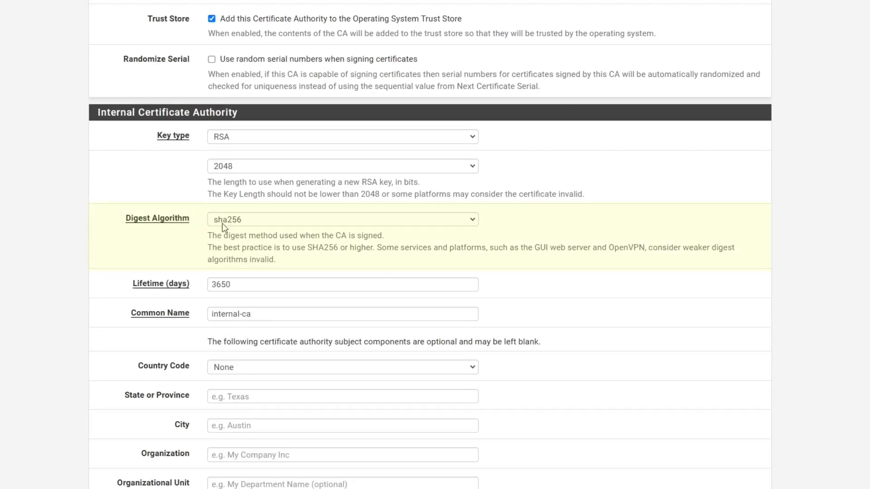
pyautogui.scroll(-1, 262, 267)
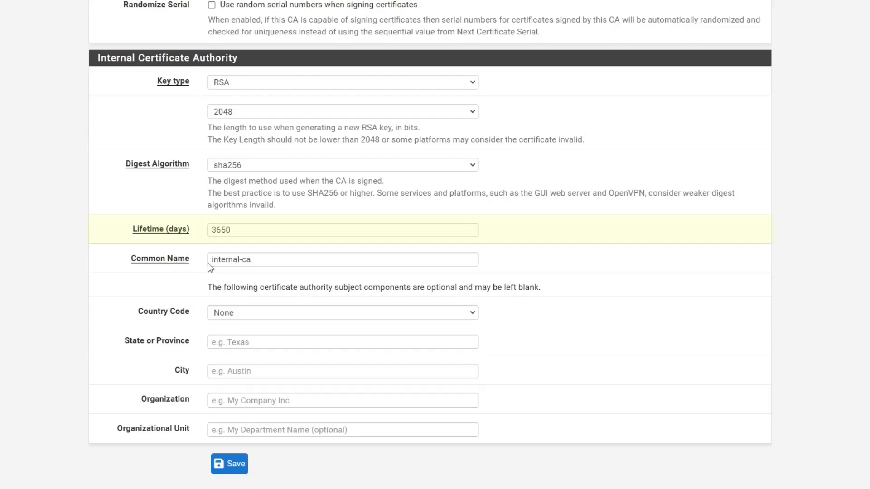
pyautogui.moveTo(268, 259); pyautogui.dragTo(202, 269)
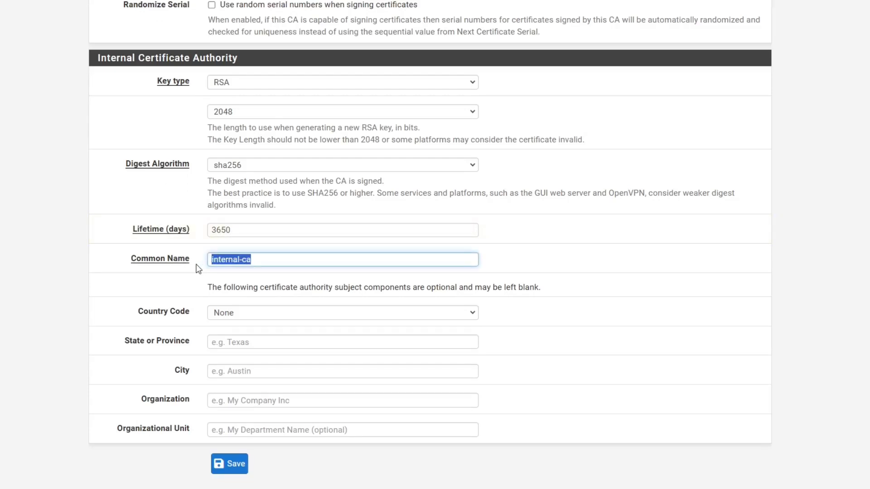
pyautogui.write('pfsense.sumit.com')
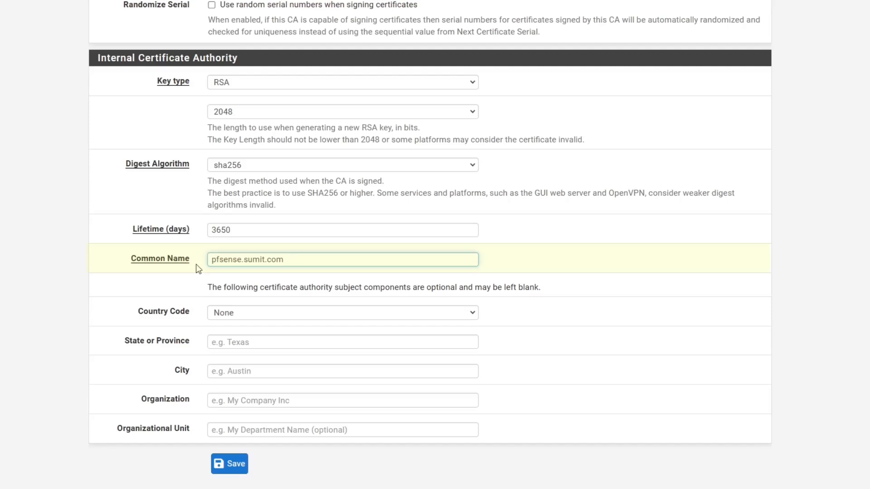
# Fill in subject fields US, TX, AU, TechTalkSecurity, IT and save the CA.
pyautogui.click(240, 313)
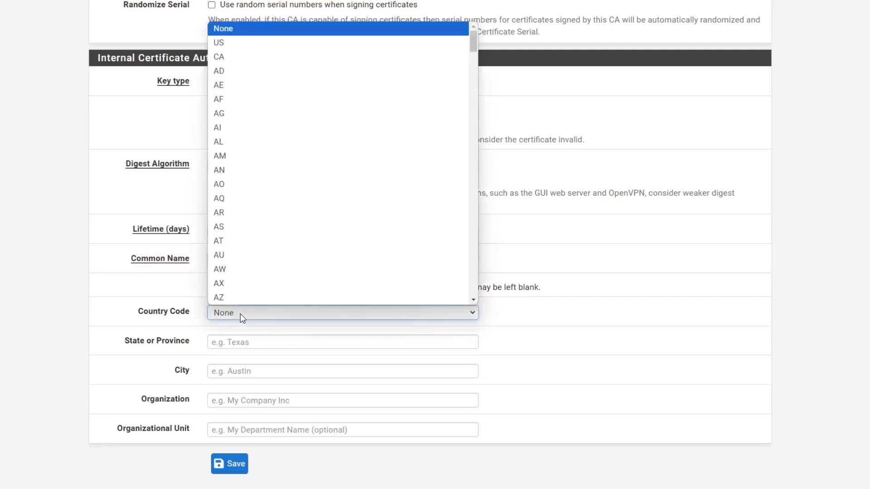
pyautogui.click(243, 344)
pyautogui.write('TX')
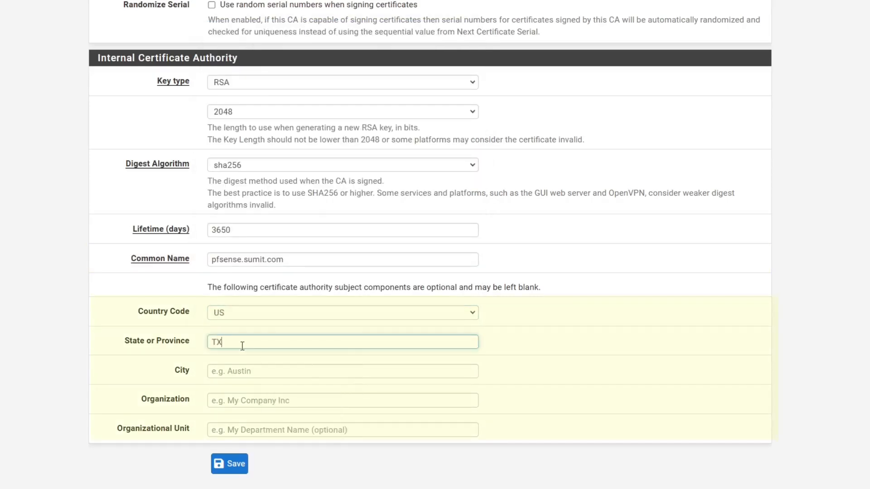
pyautogui.click(258, 369)
pyautogui.write('AU')
pyautogui.click(264, 396)
pyautogui.write('TE')
pyautogui.click(278, 423)
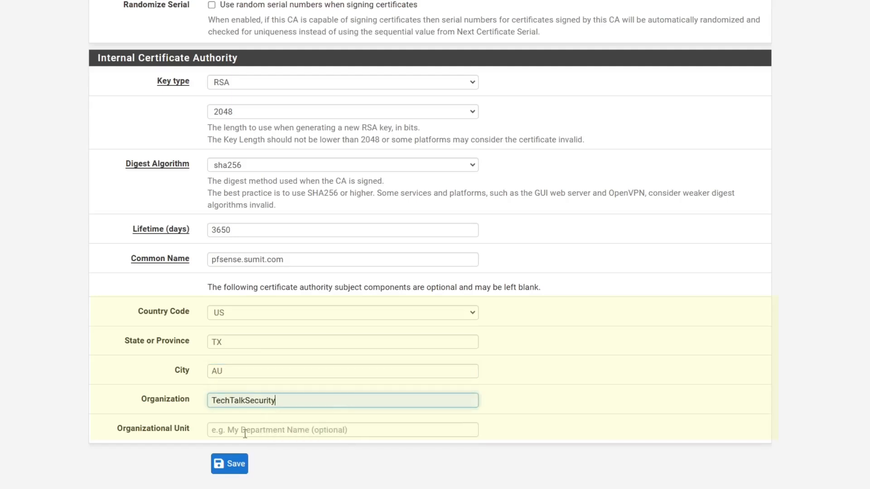
pyautogui.click(246, 429)
pyautogui.write('IT')
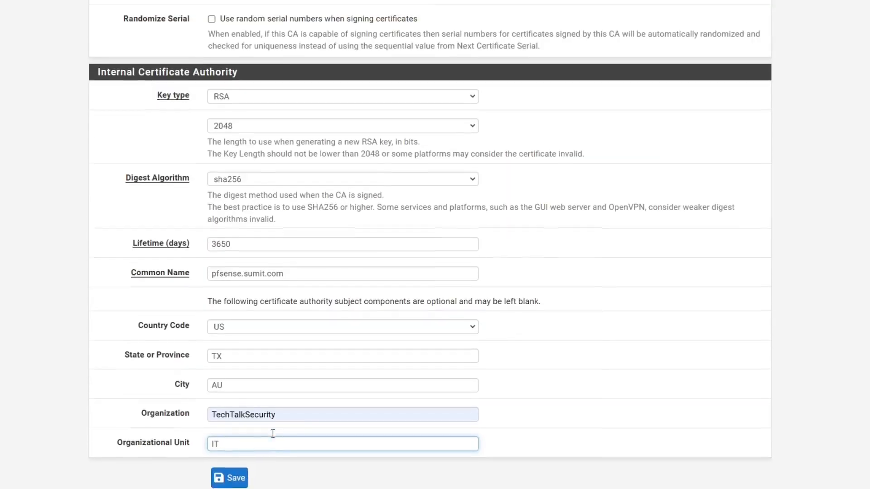
pyautogui.scroll(6, 272, 435)
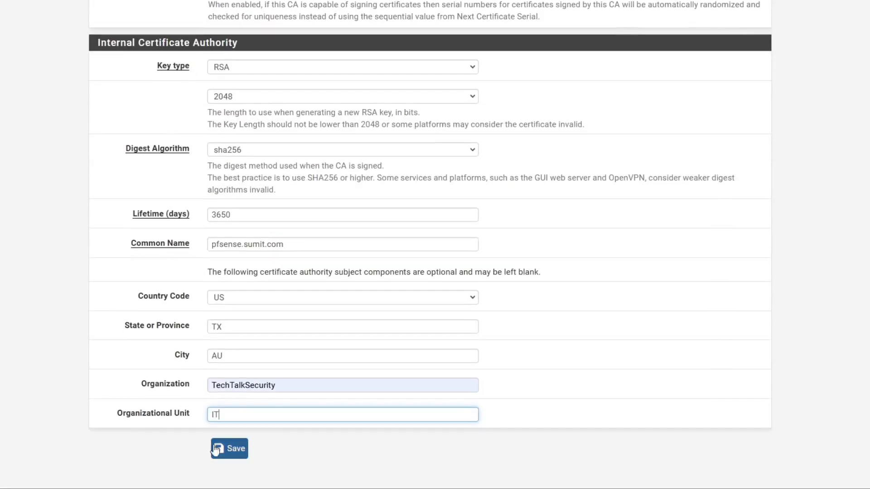
pyautogui.press('Return')
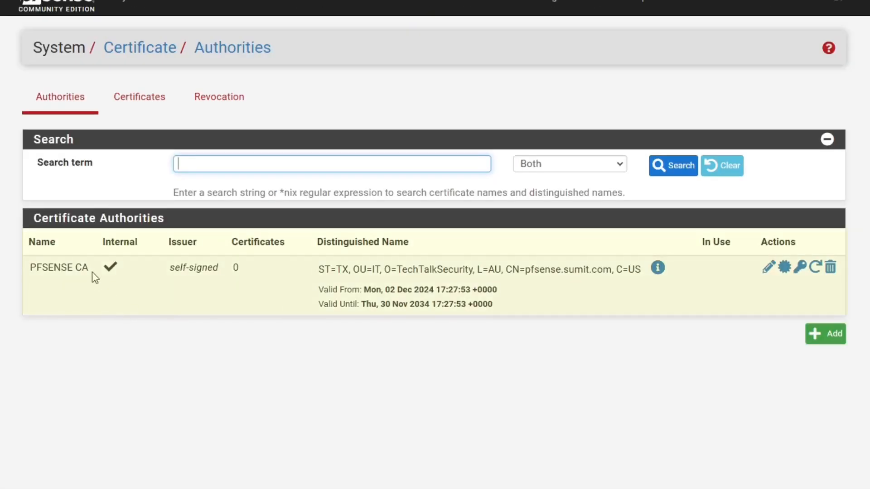
# Start a new certificate from the Certificates list and show its creation methods.
pyautogui.moveTo(92, 272); pyautogui.dragTo(27, 271)
pyautogui.click(139, 353)
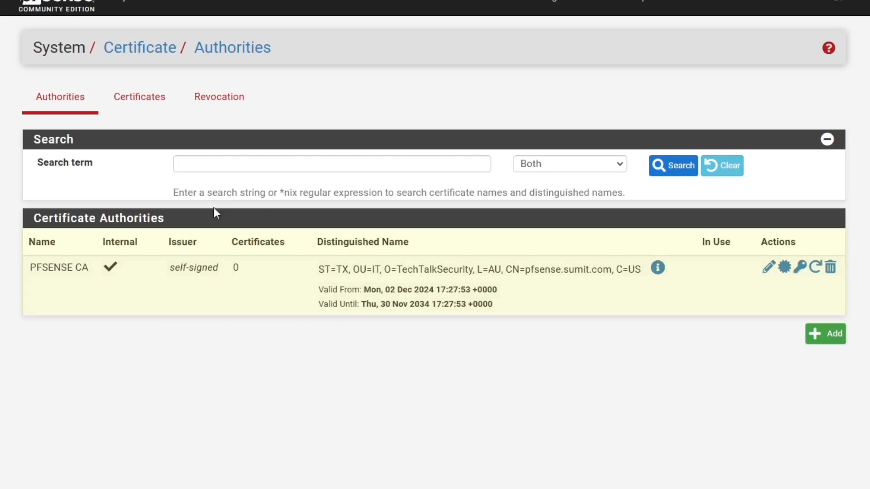
pyautogui.click(139, 96)
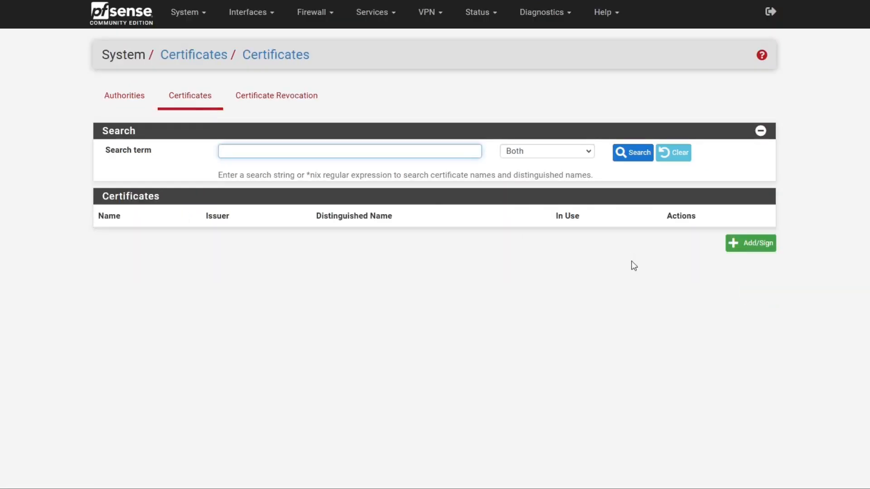
pyautogui.click(751, 243)
pyautogui.click(340, 158)
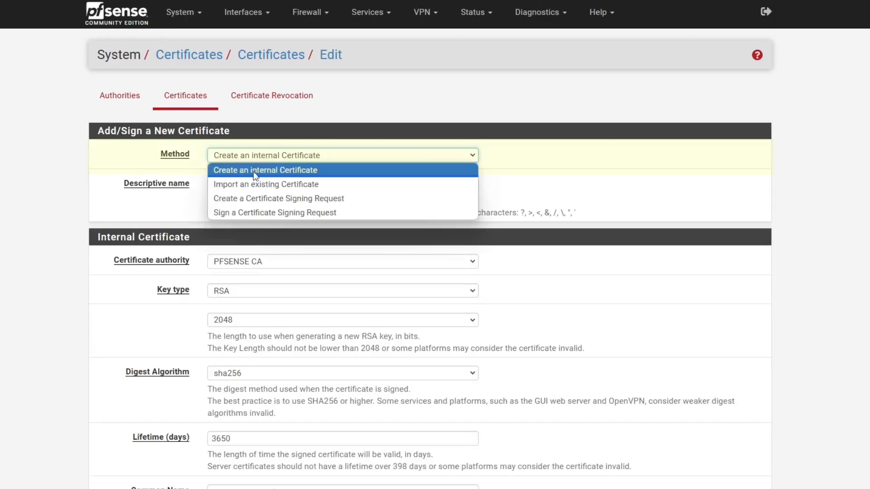
# Name the internal certificate 'OpenVPN Server' and keep PFSENSE CA as its signer.
pyautogui.click(263, 169)
pyautogui.click(232, 184)
pyautogui.write('OpenVPN Server')
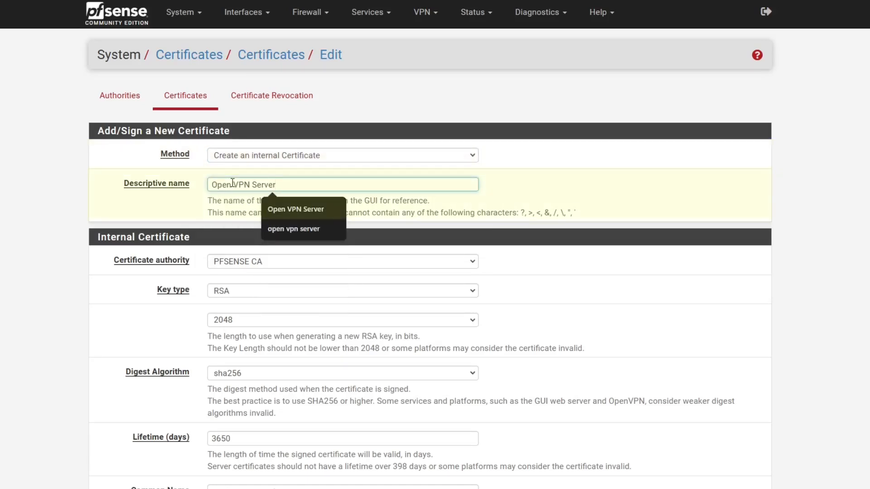
pyautogui.click(102, 274)
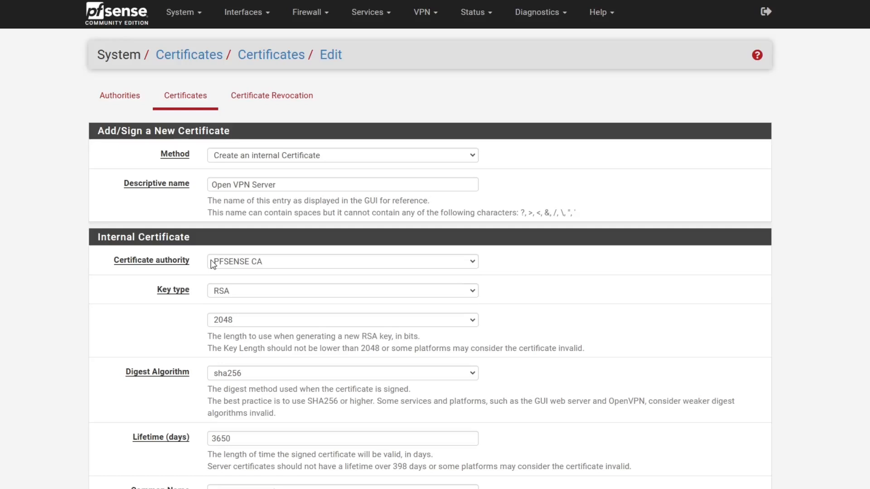
pyautogui.click(245, 261)
pyautogui.click(256, 276)
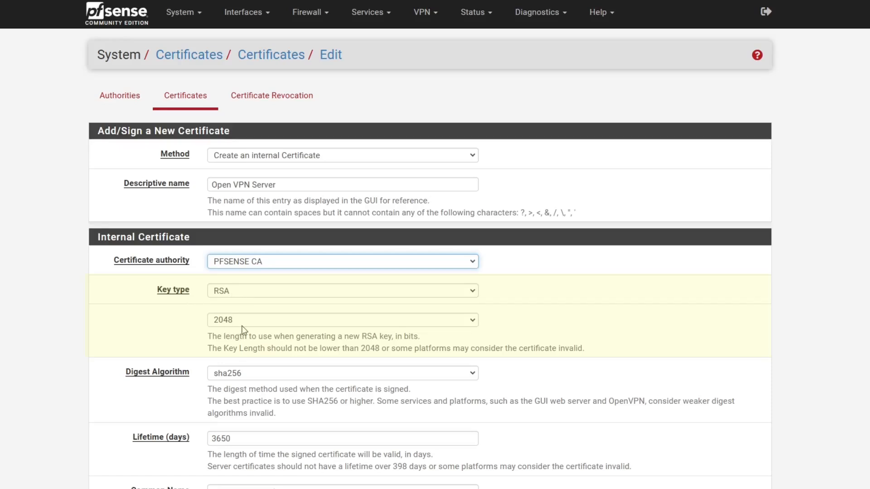
# Change the lifetime from 3650 to 365 days and set common name openvpn.sumit.com.
pyautogui.scroll(-2, 249, 325)
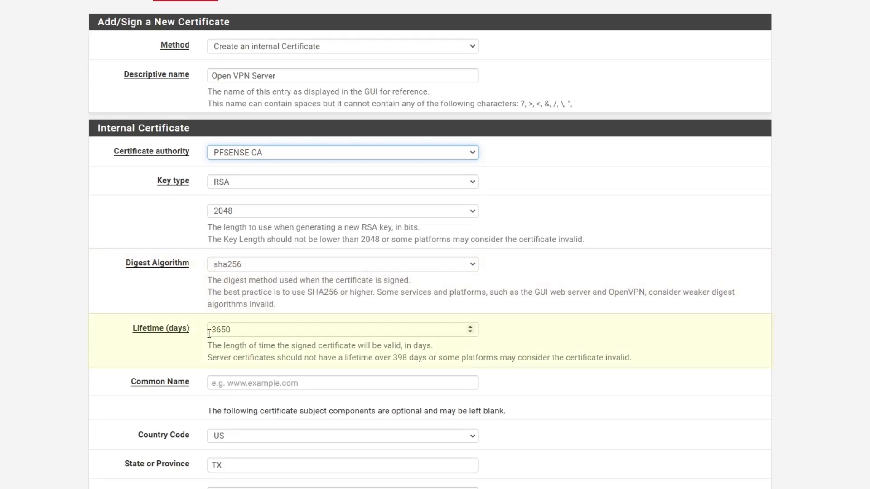
pyautogui.moveTo(250, 334); pyautogui.dragTo(209, 335)
pyautogui.click(242, 334)
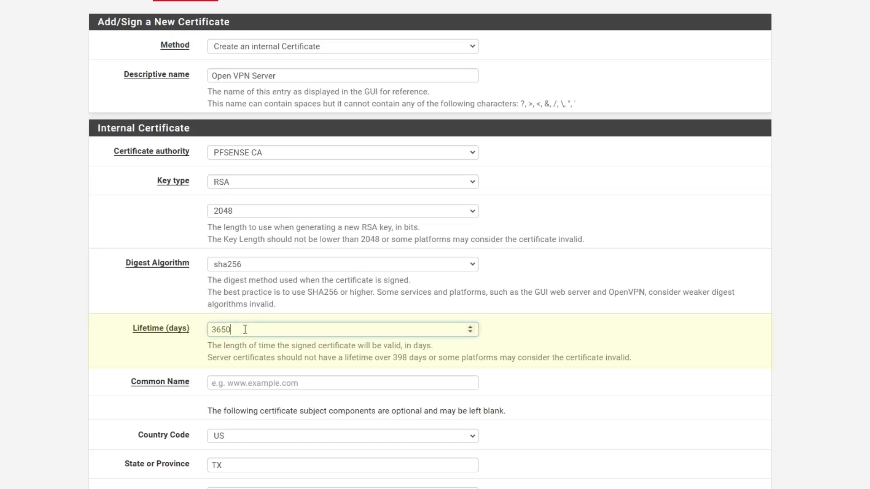
pyautogui.press('BackSpace')
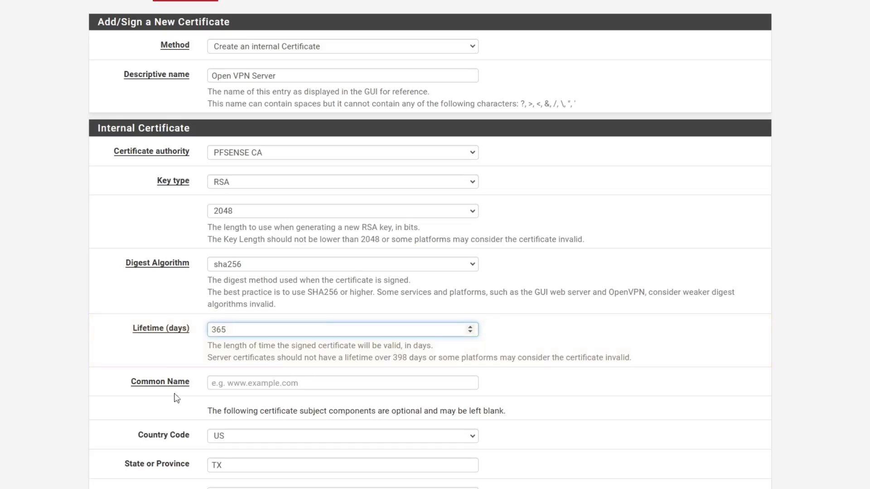
pyautogui.click(185, 364)
pyautogui.scroll(-1, 185, 365)
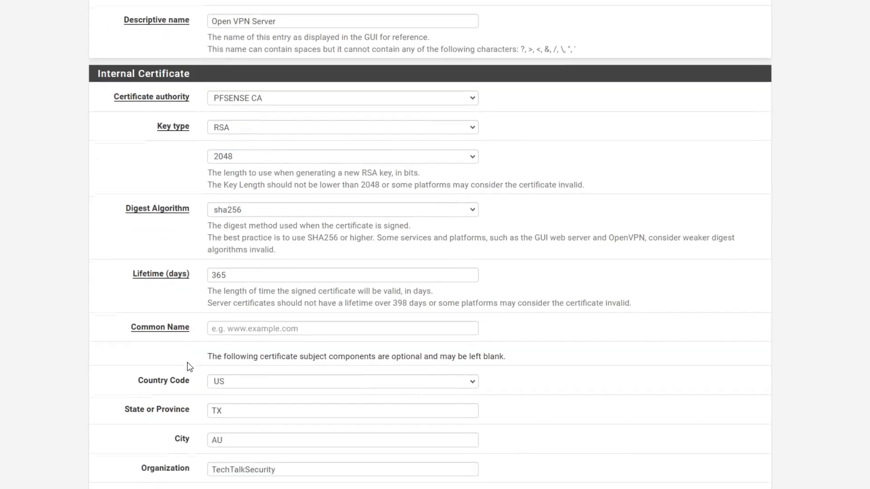
pyautogui.click(263, 333)
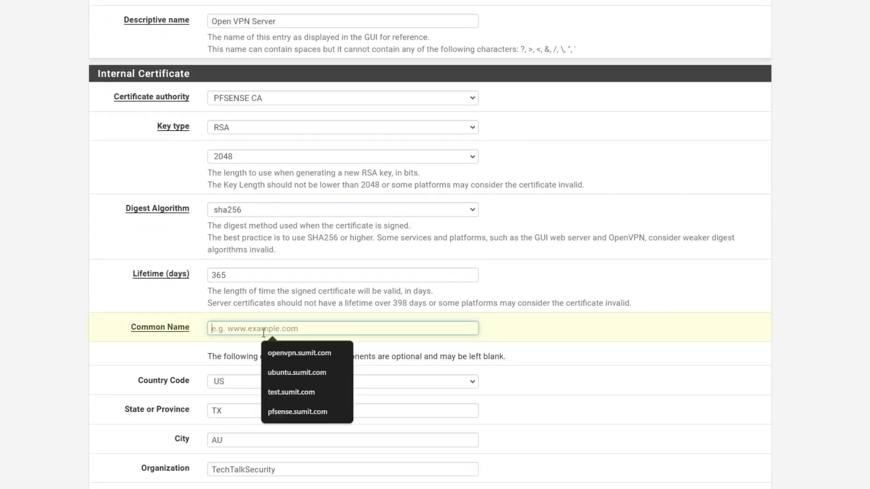
pyautogui.click(311, 353)
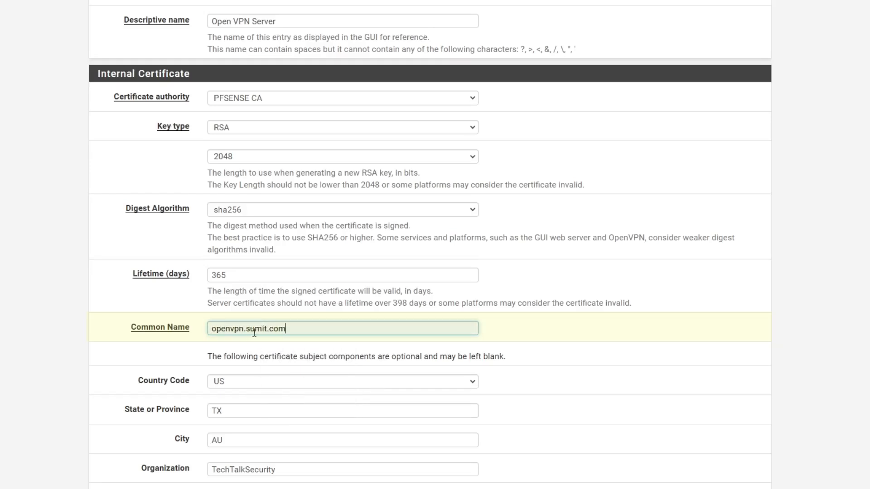
pyautogui.scroll(-2, 230, 396)
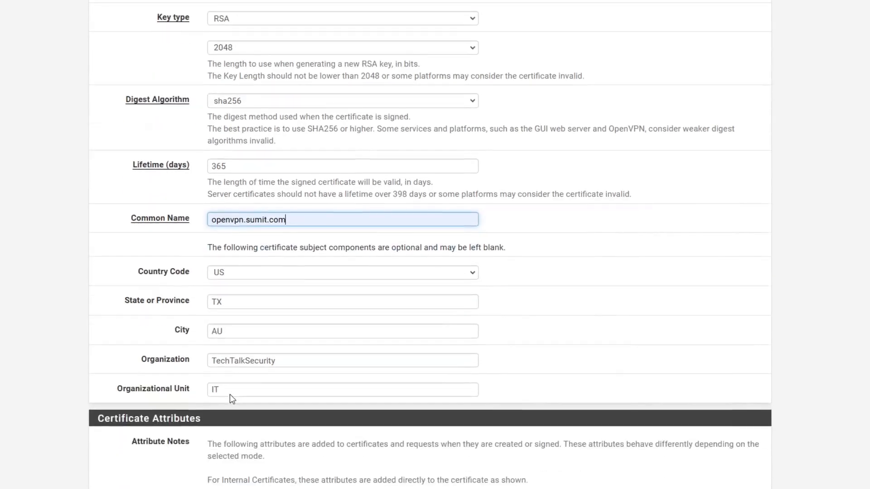
pyautogui.scroll(5, 229, 394)
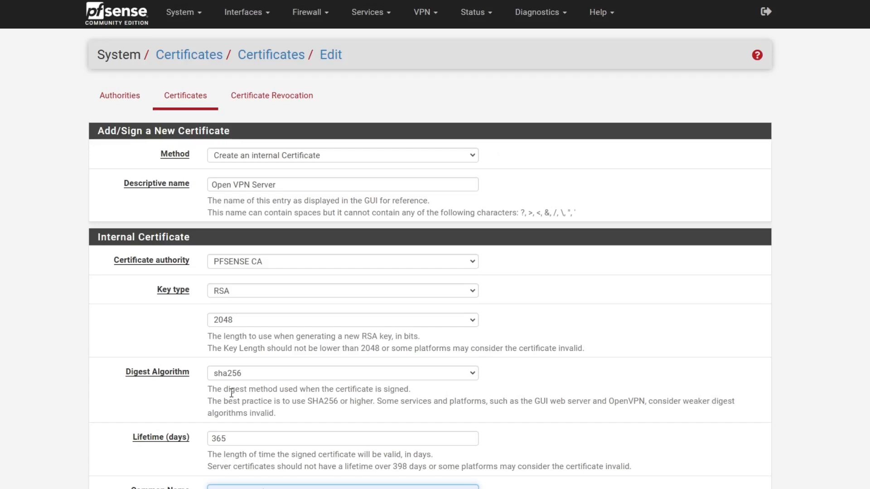
pyautogui.scroll(-7, 231, 394)
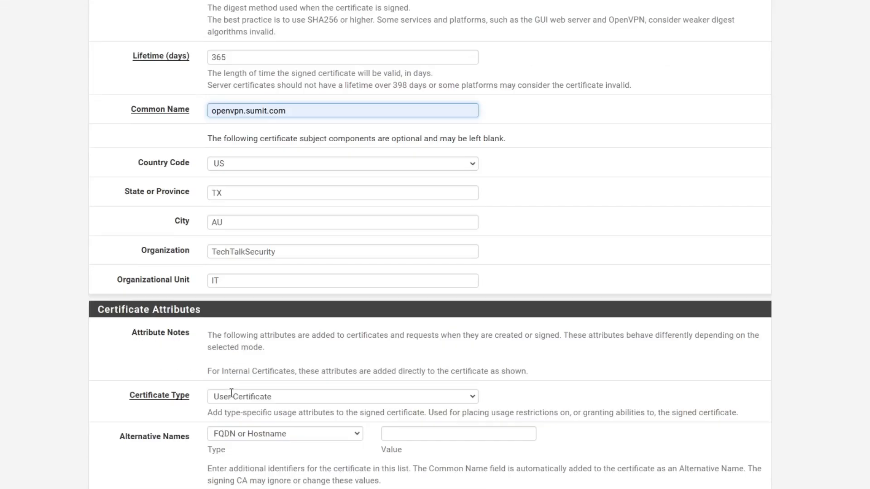
pyautogui.scroll(-2, 252, 294)
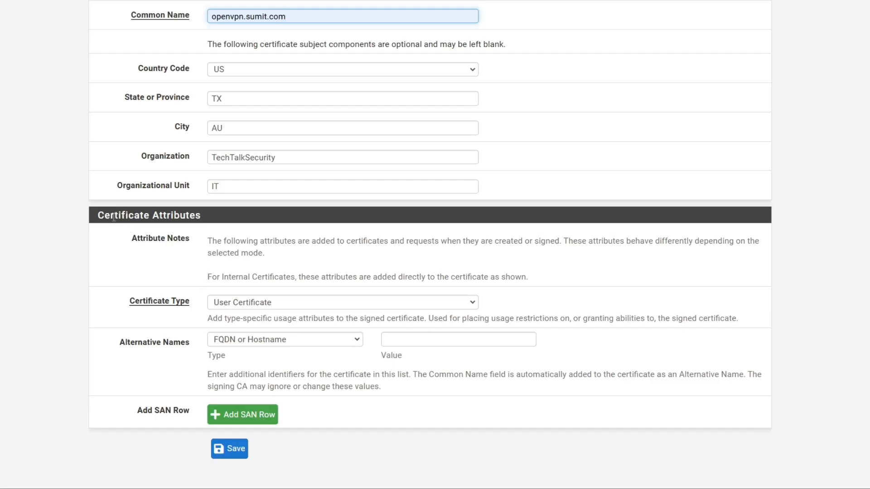
# Set the certificate type to Server Certificate.
pyautogui.click(98, 216)
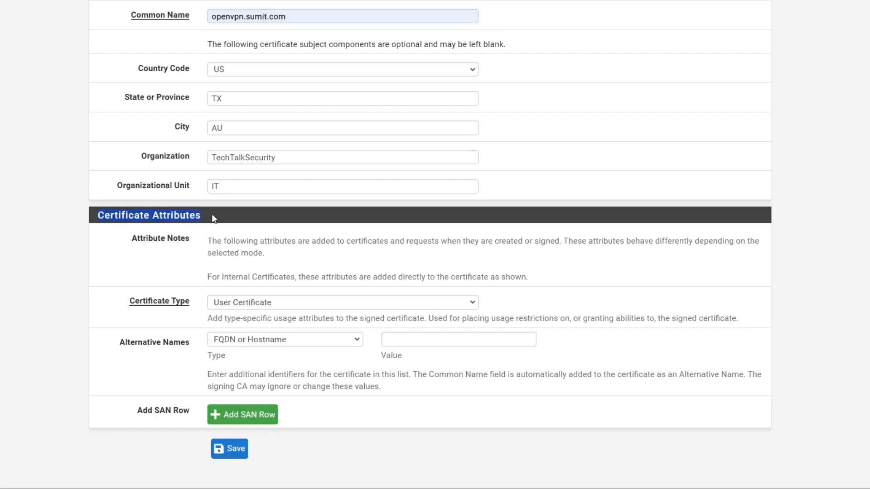
pyautogui.click(256, 305)
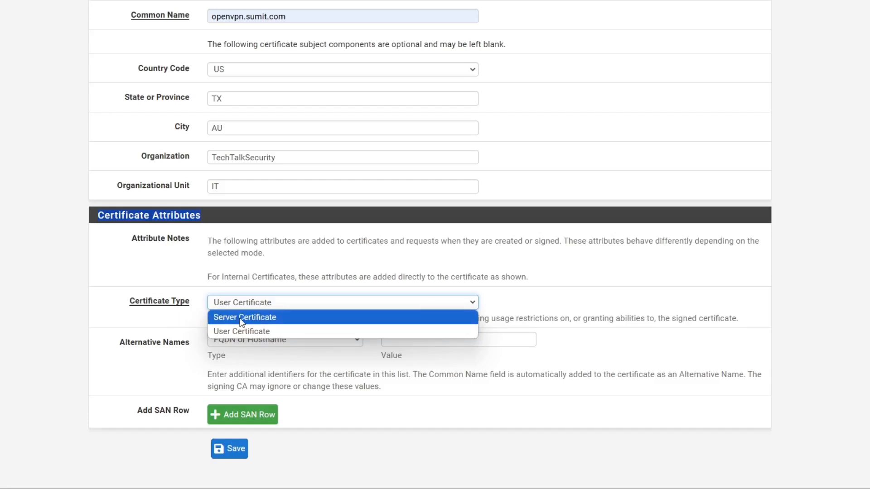
pyautogui.click(244, 319)
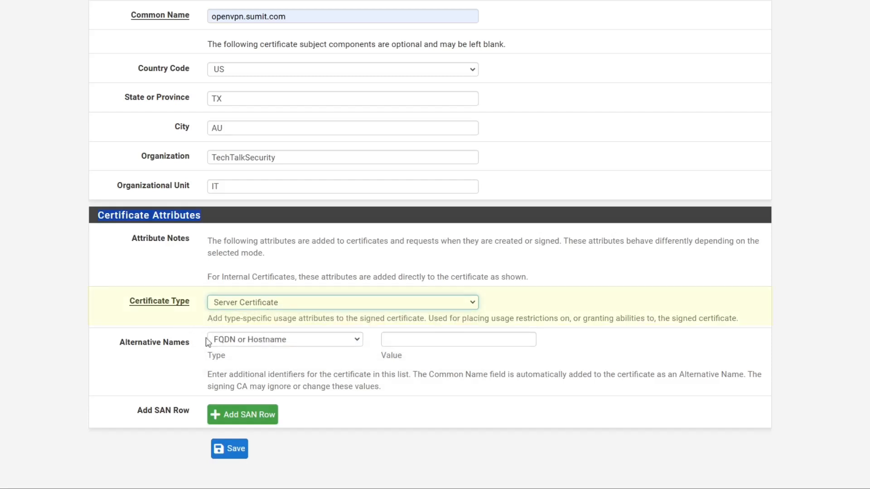
# Add IP address 192.168.0.109 as the alternative name and save the certificate.
pyautogui.click(242, 341)
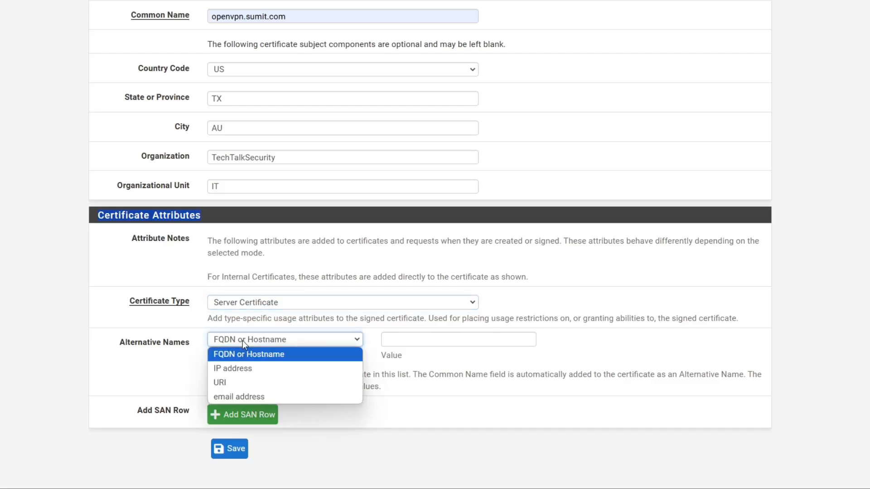
pyautogui.click(248, 368)
pyautogui.click(402, 341)
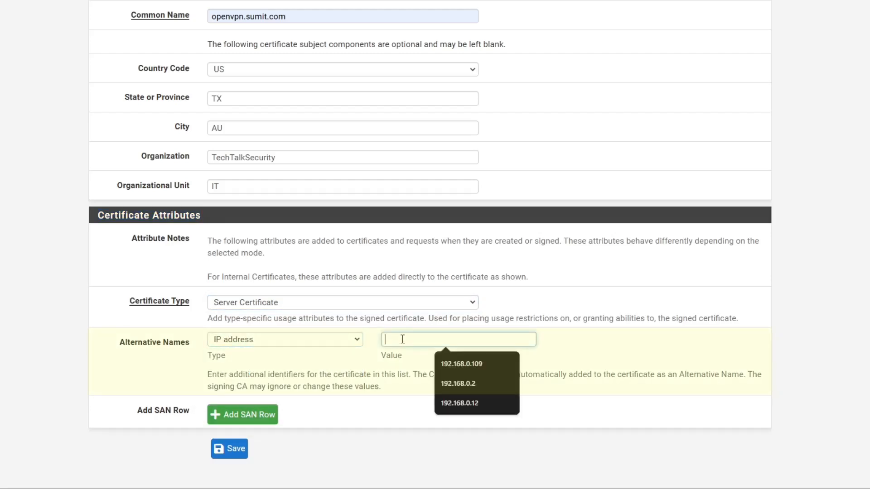
pyautogui.click(479, 364)
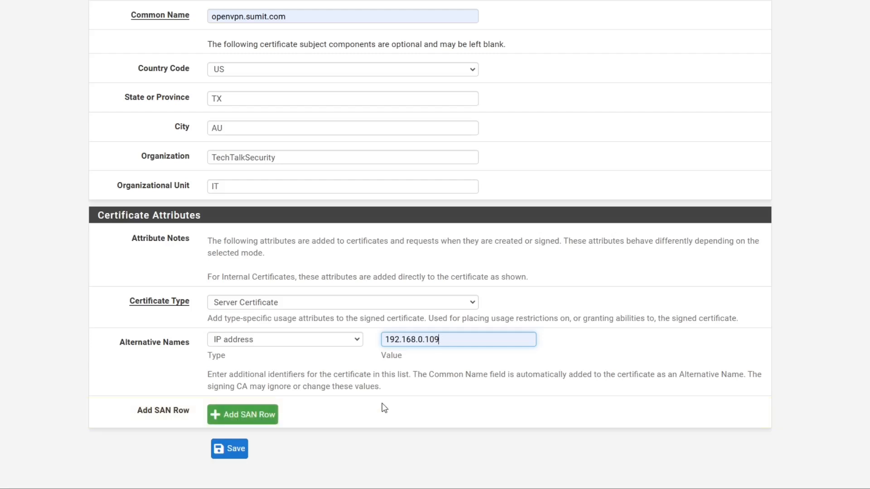
pyautogui.scroll(5, 374, 387)
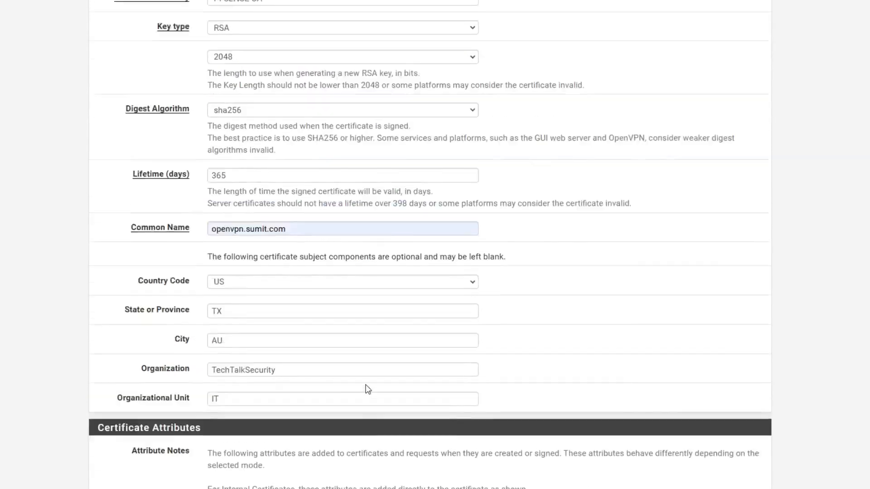
pyautogui.scroll(5, 367, 388)
pyautogui.scroll(-3, 365, 334)
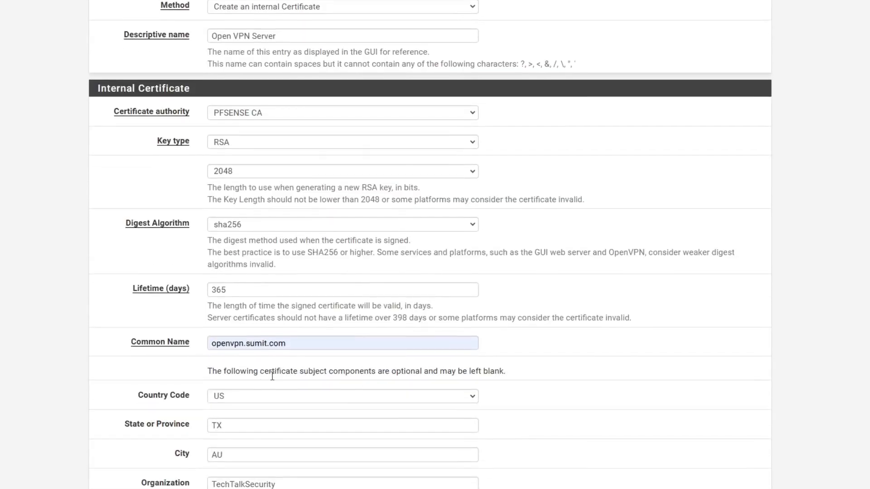
pyautogui.scroll(-5, 272, 391)
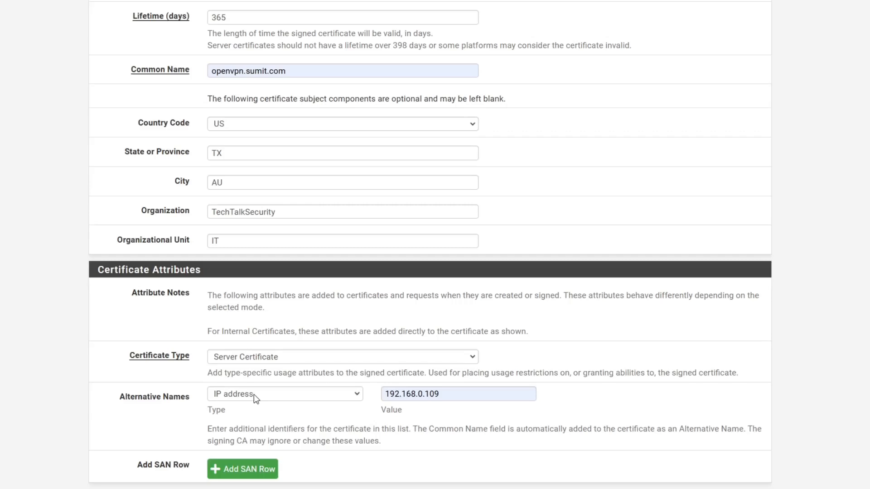
pyautogui.scroll(-1, 254, 396)
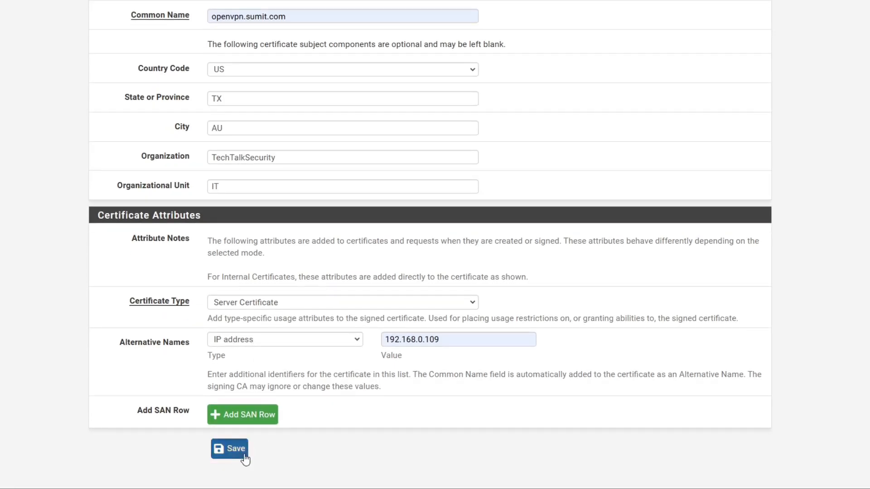
pyautogui.click(242, 457)
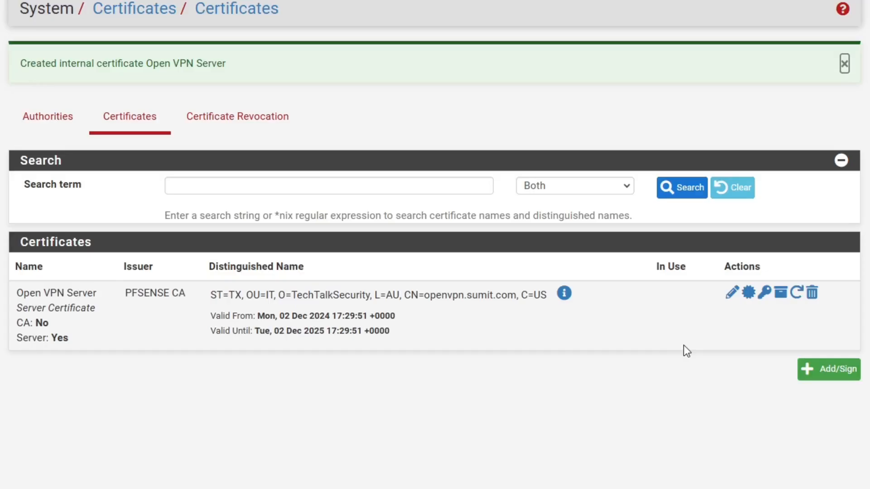
pyautogui.click(47, 130)
pyautogui.click(120, 67)
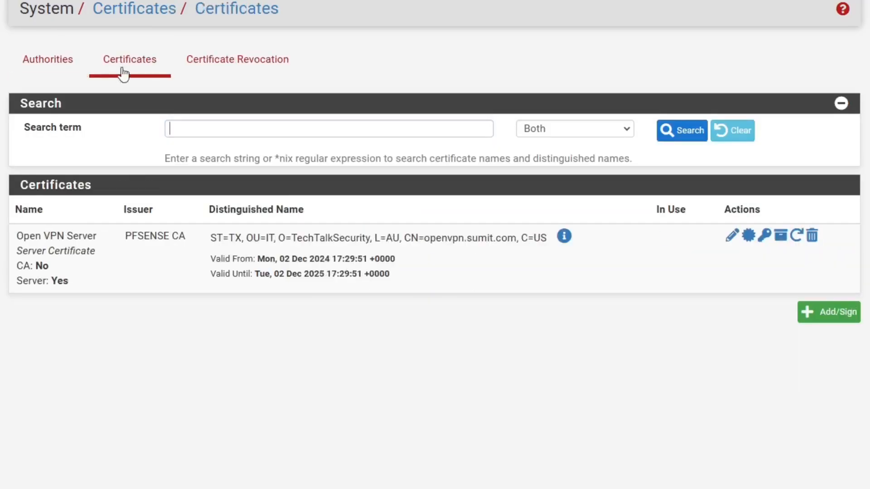
pyautogui.moveTo(192, 236); pyautogui.dragTo(125, 236)
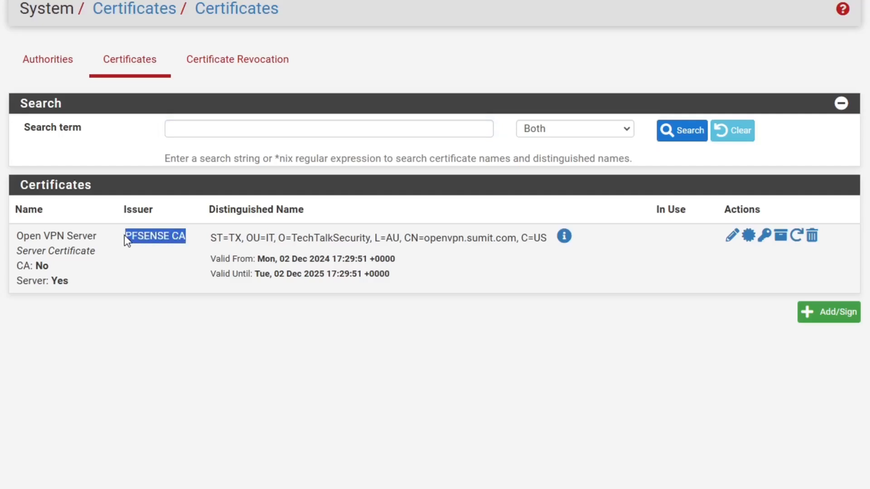
pyautogui.click(140, 290)
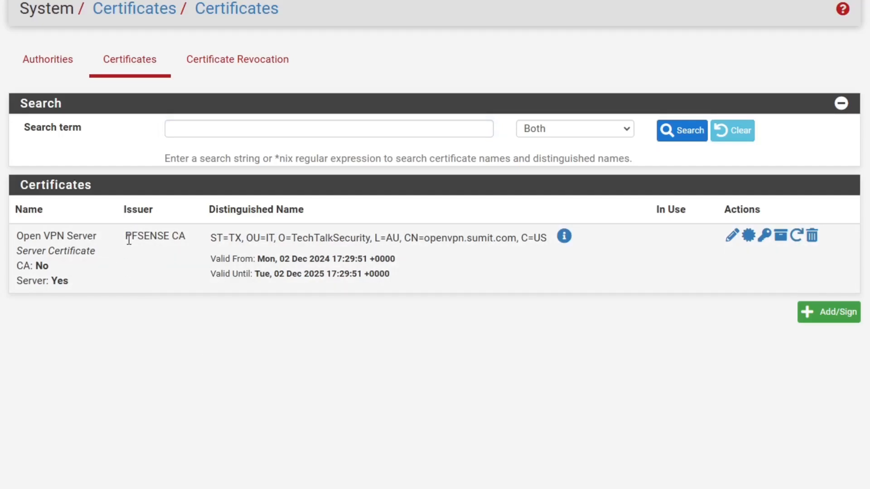
pyautogui.moveTo(126, 238); pyautogui.dragTo(188, 240)
pyautogui.click(194, 248)
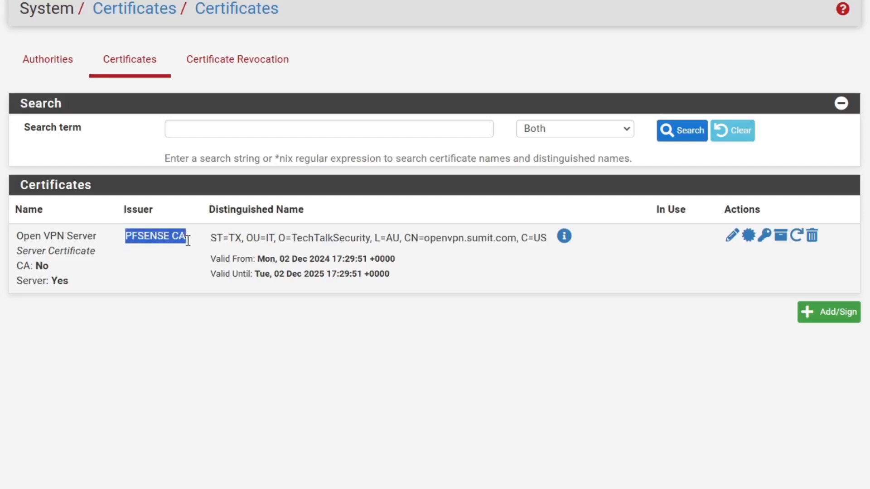
pyautogui.click(234, 271)
pyautogui.moveTo(388, 278); pyautogui.dragTo(17, 233)
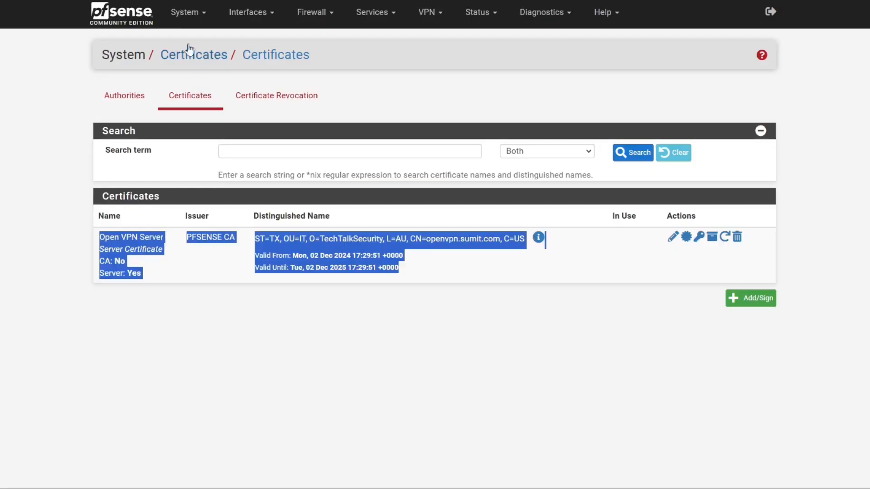
pyautogui.click(181, 15)
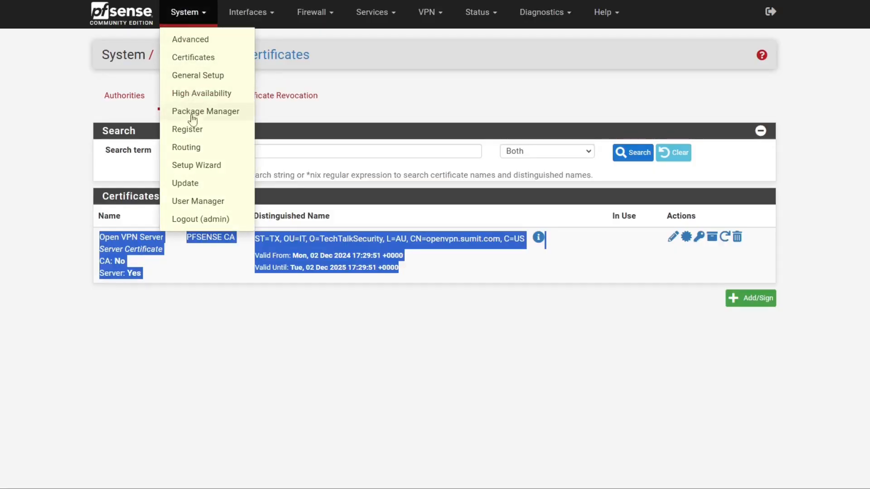
# Open a new user form in User Manager with username 'test'.
pyautogui.click(198, 207)
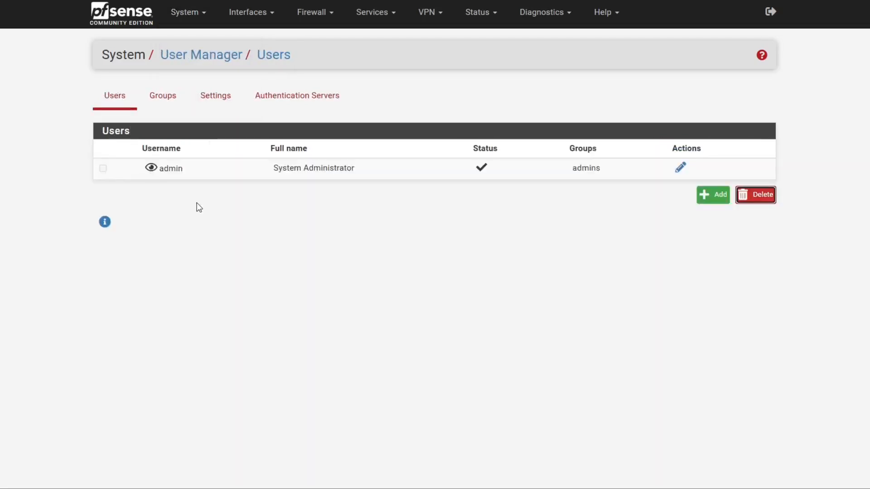
pyautogui.click(706, 195)
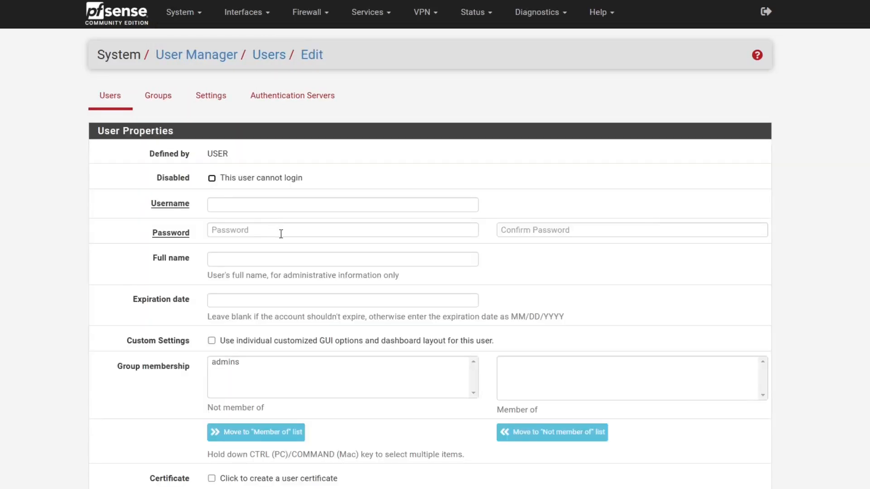
pyautogui.click(268, 202)
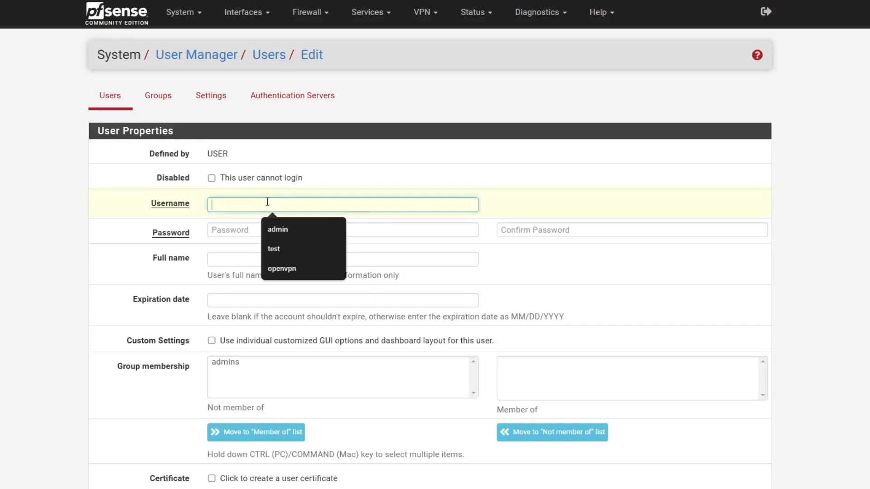
pyautogui.write('test')
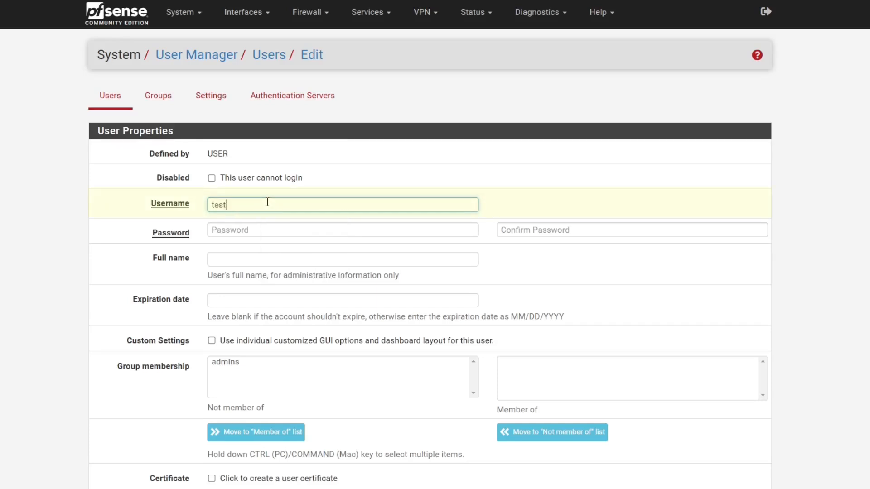
# Enter the user's password and confirm it.
pyautogui.click(244, 231)
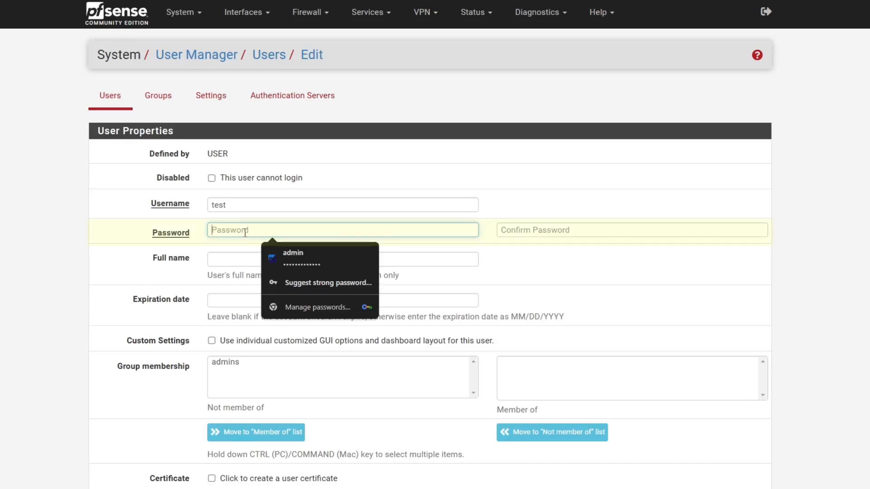
pyautogui.write('password')
pyautogui.click(529, 231)
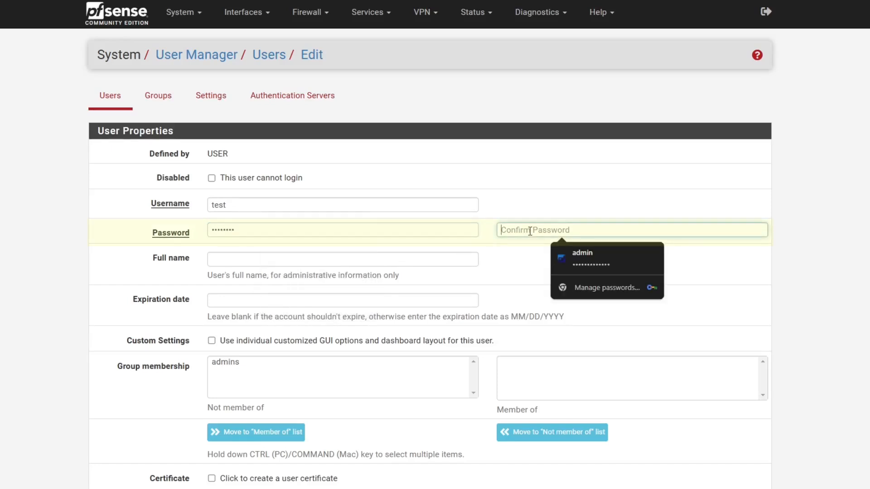
pyautogui.write('password')
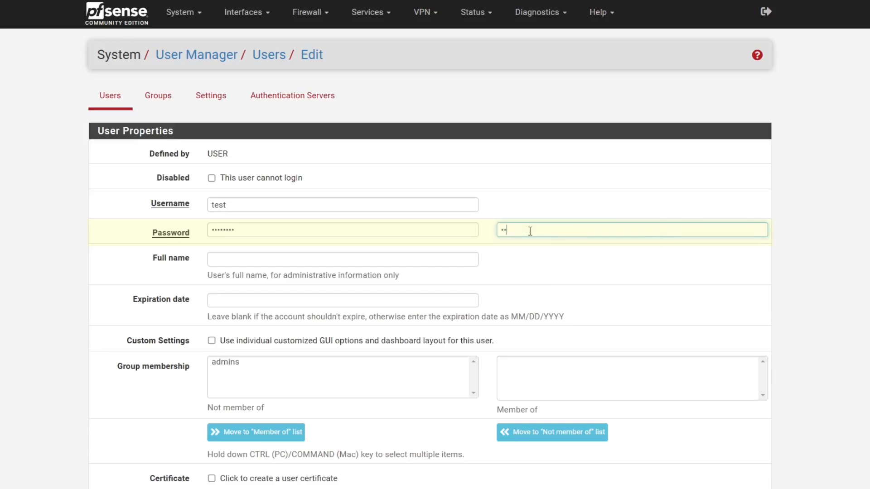
pyautogui.click(177, 342)
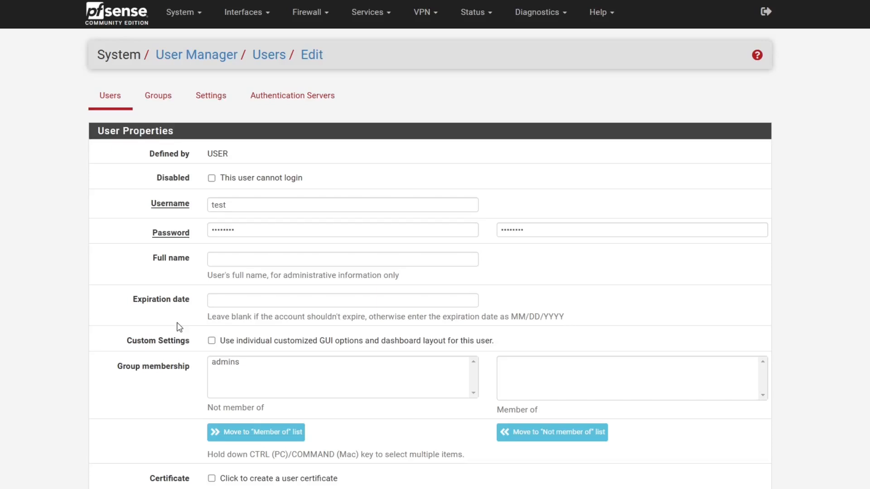
pyautogui.scroll(-3, 179, 327)
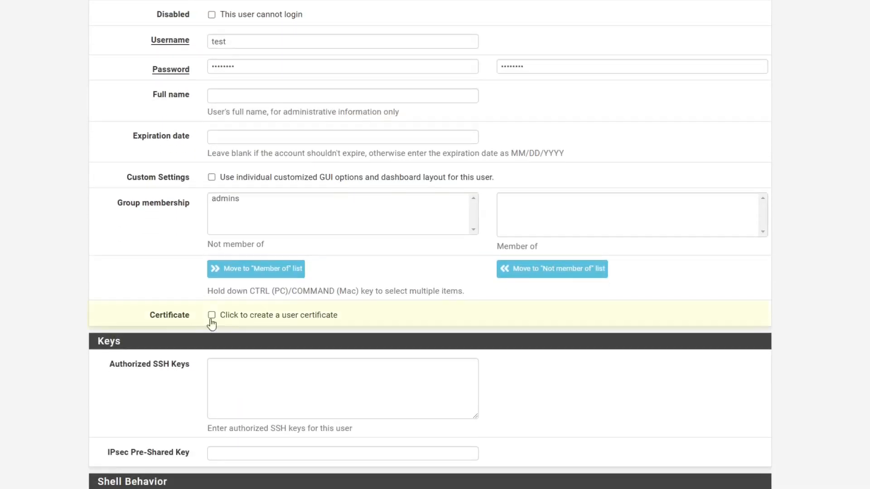
pyautogui.moveTo(196, 322); pyautogui.dragTo(156, 316)
# Enable a user certificate for test, signed by PFSENSE CA.
pyautogui.click(212, 315)
pyautogui.click(113, 373)
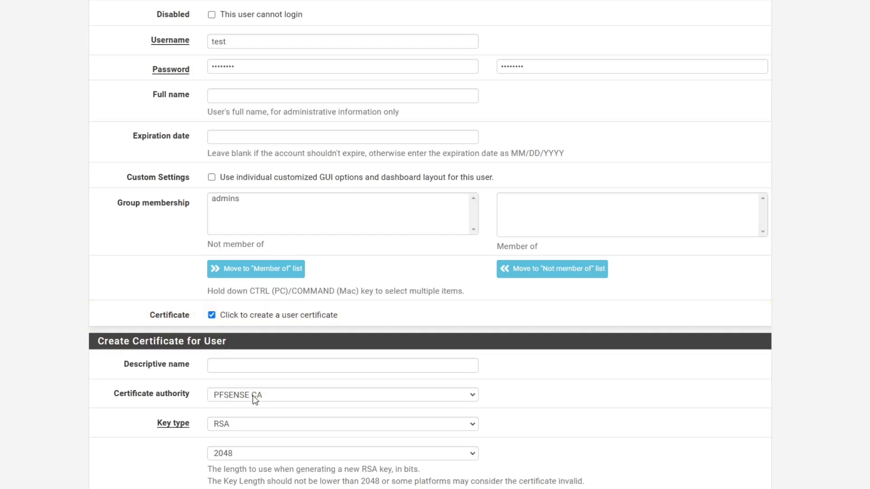
pyautogui.click(257, 366)
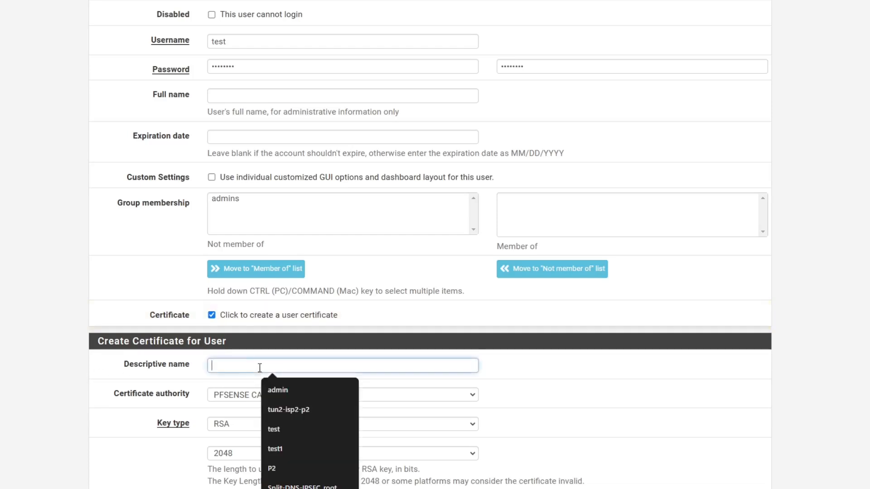
pyautogui.click(170, 384)
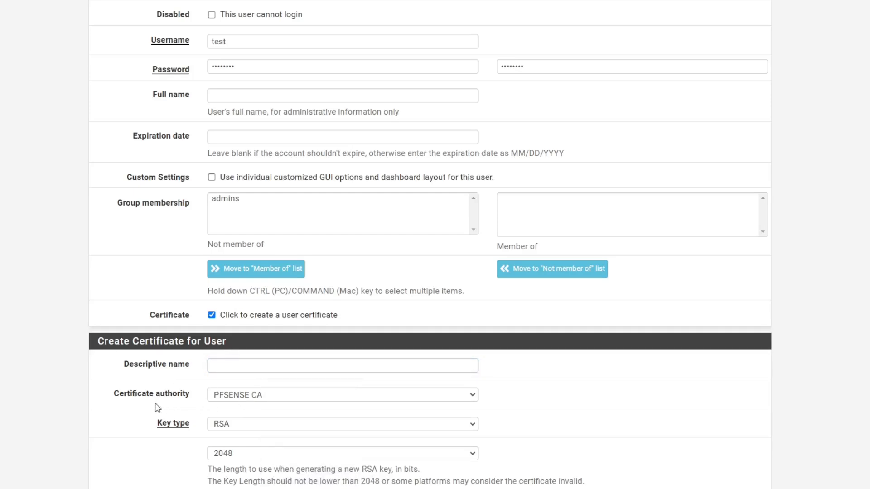
pyautogui.moveTo(114, 395); pyautogui.dragTo(188, 398)
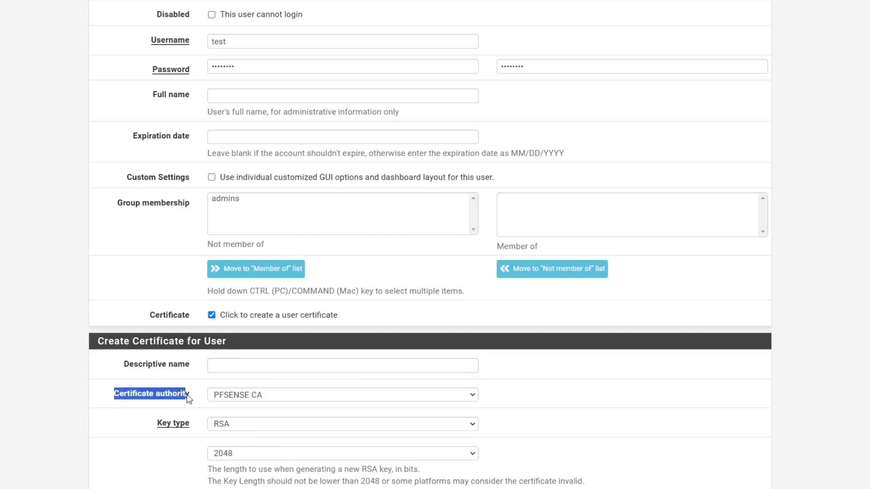
pyautogui.click(255, 395)
pyautogui.click(267, 410)
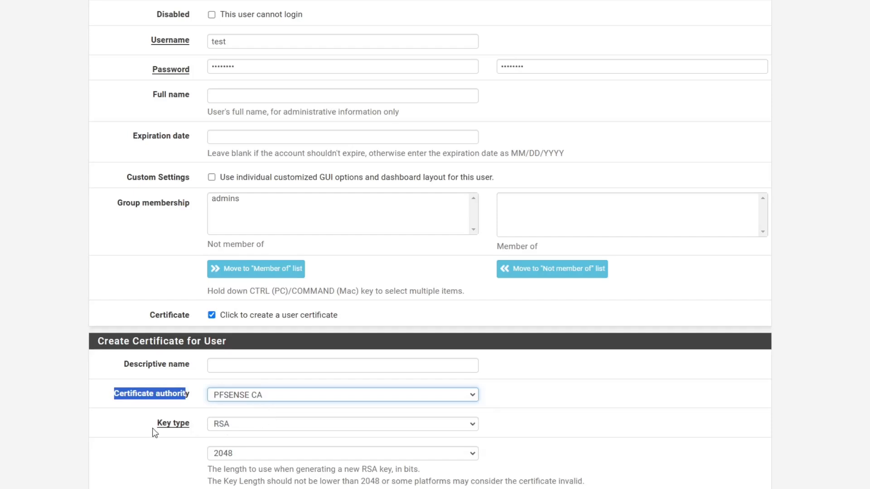
pyautogui.click(135, 424)
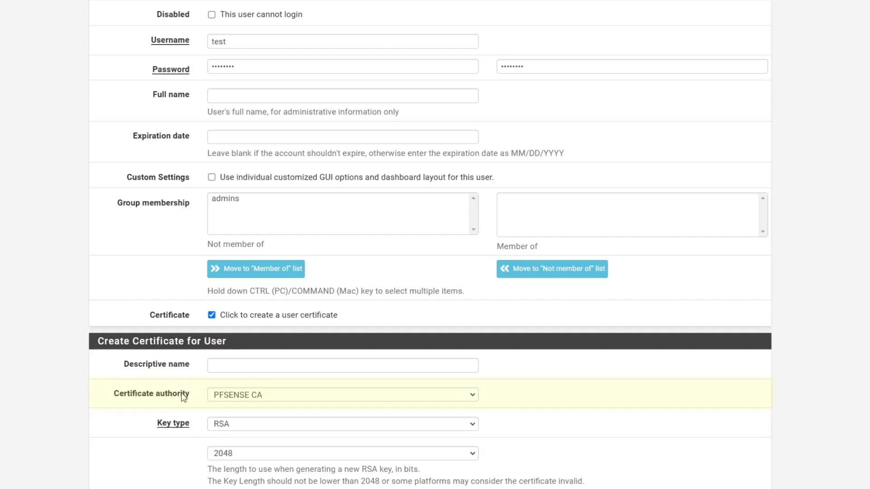
# Shorten the certificate lifetime from 3650 to 365 days and save the user.
pyautogui.scroll(4, 181, 393)
pyautogui.scroll(-5, 222, 290)
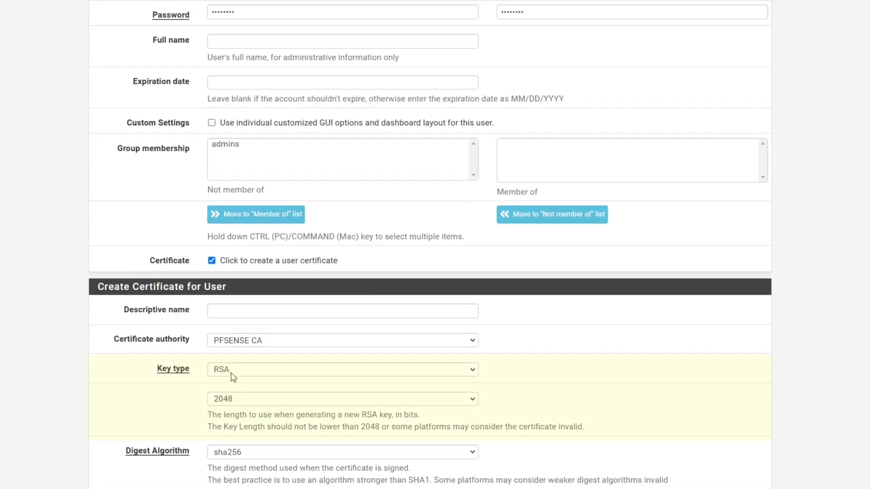
pyautogui.scroll(-3, 240, 401)
pyautogui.click(243, 396)
pyautogui.press('BackSpace')
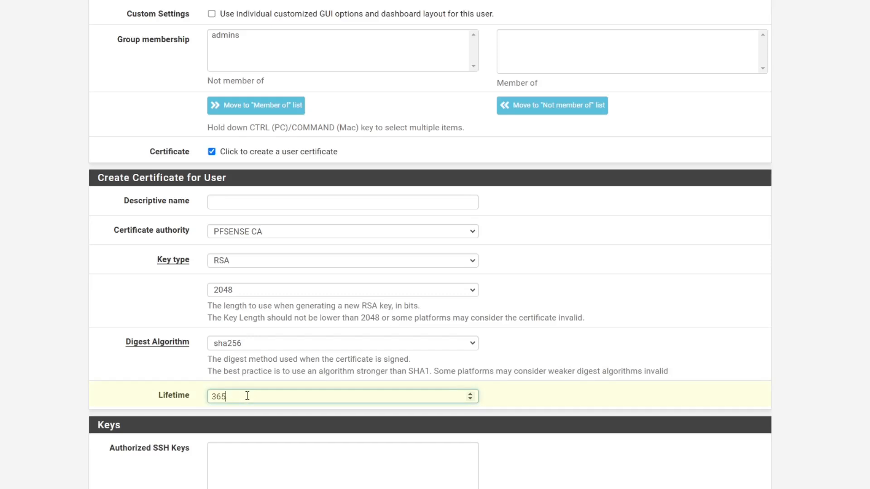
pyautogui.scroll(-3, 118, 363)
pyautogui.scroll(-2, 130, 352)
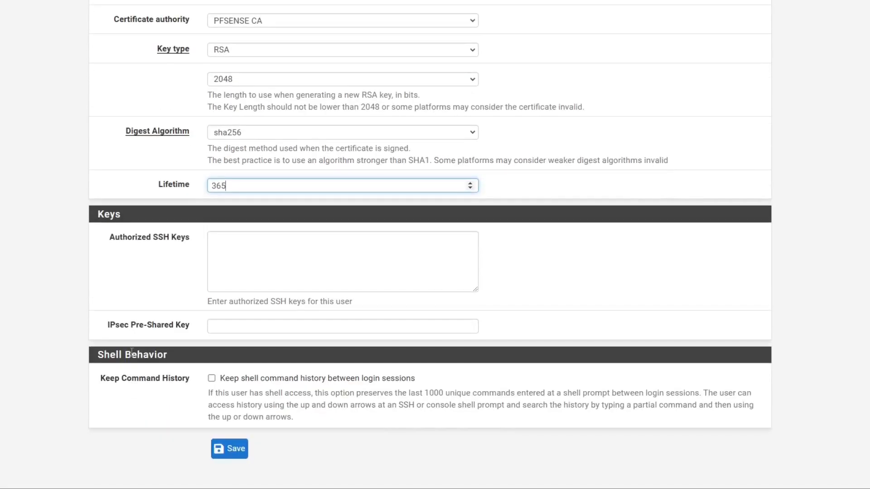
pyautogui.click(231, 448)
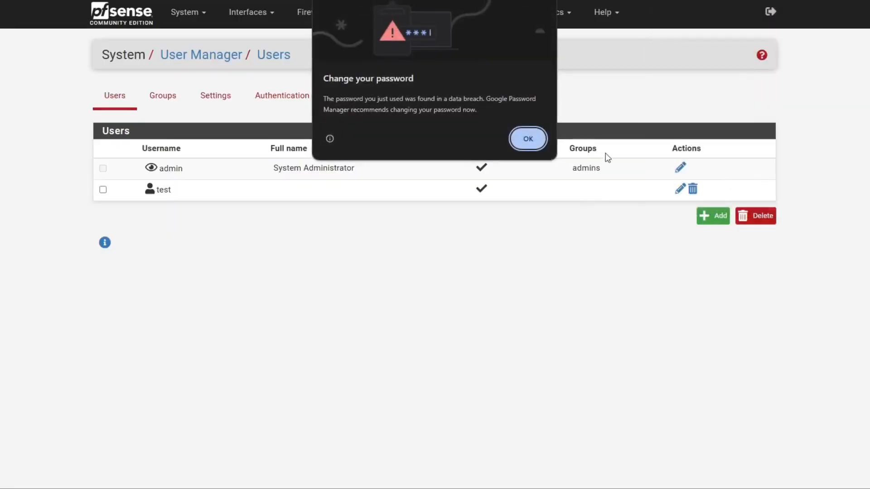
# Dismiss the browser password popups and go to the Certificate Authorities page.
pyautogui.click(527, 138)
pyautogui.click(780, 153)
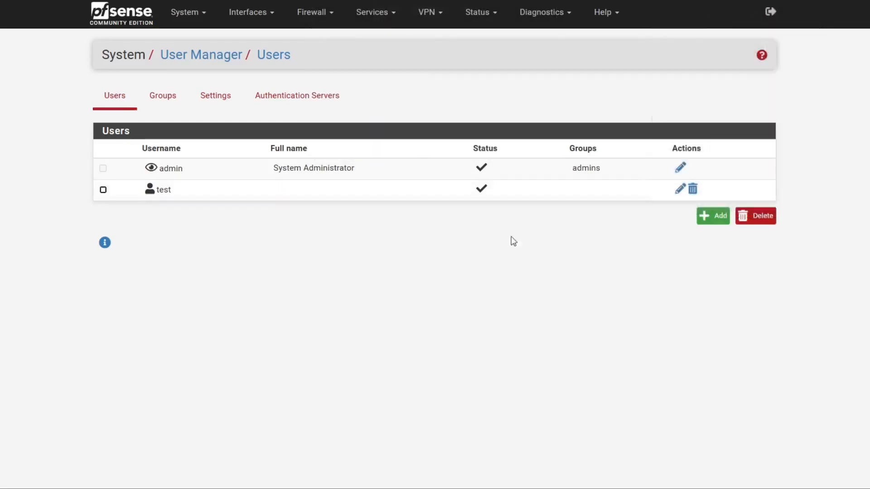
pyautogui.moveTo(175, 191); pyautogui.dragTo(157, 186)
pyautogui.click(209, 251)
pyautogui.click(379, 216)
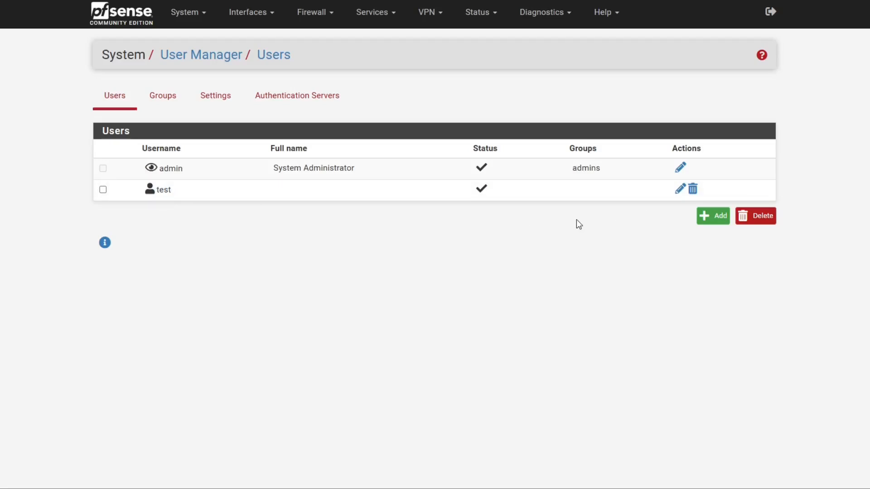
pyautogui.click(202, 23)
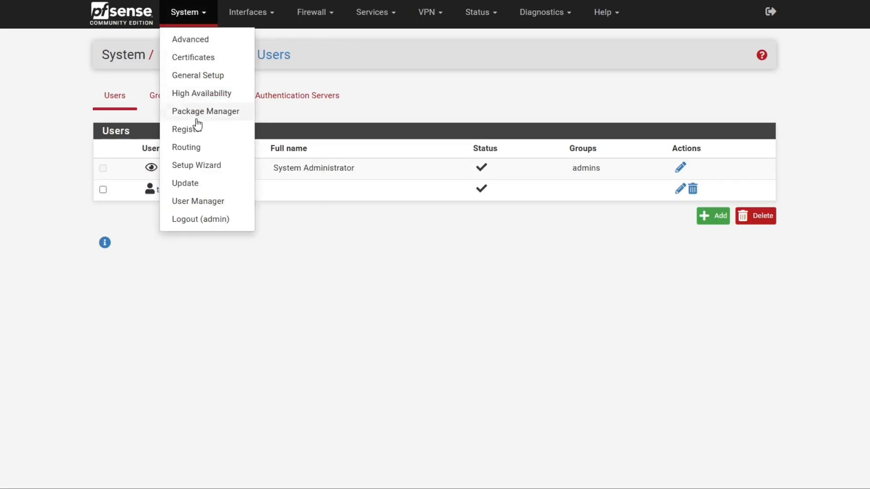
pyautogui.click(204, 62)
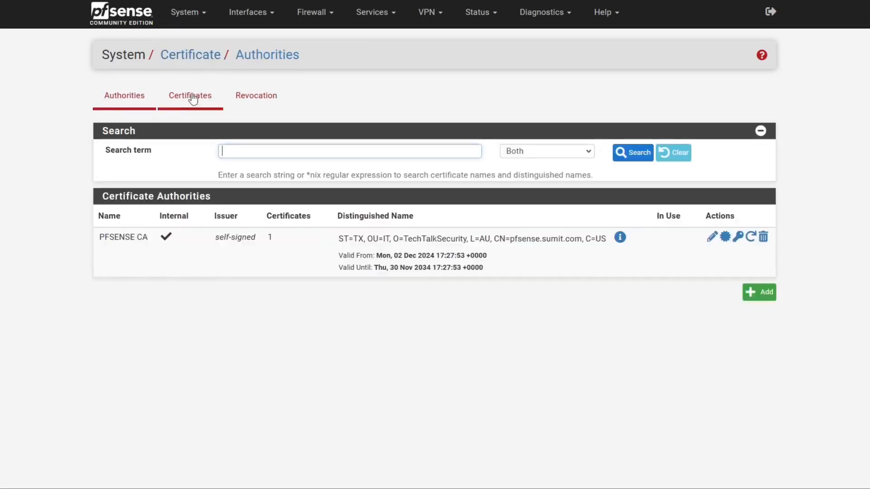
# Start a new certificate for the test user with type User Certificate.
pyautogui.click(175, 101)
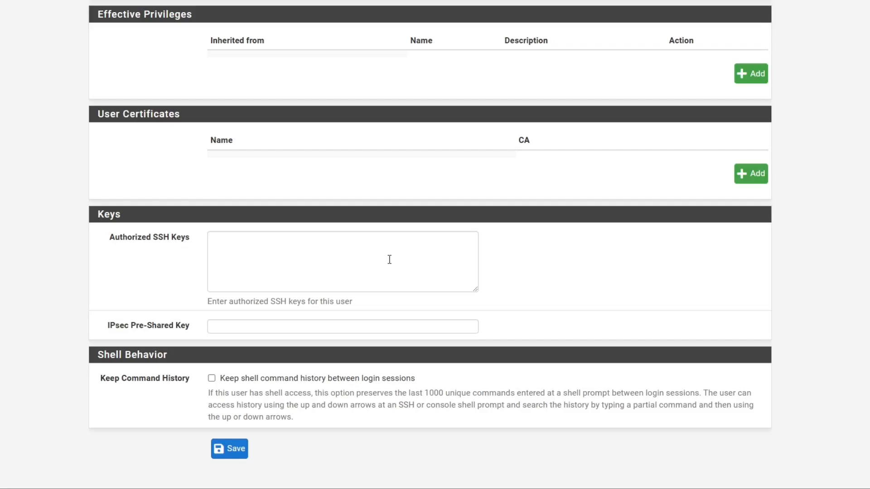
pyautogui.scroll(2, 391, 242)
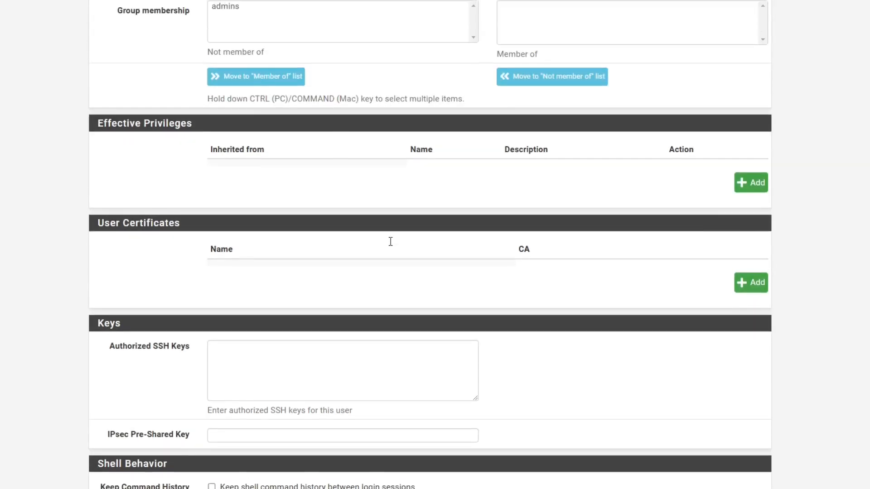
pyautogui.scroll(-2, 390, 241)
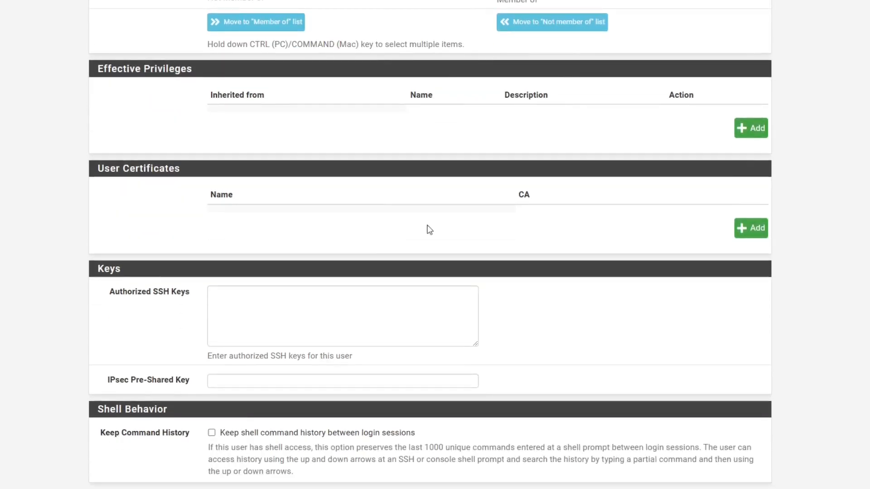
pyautogui.click(734, 176)
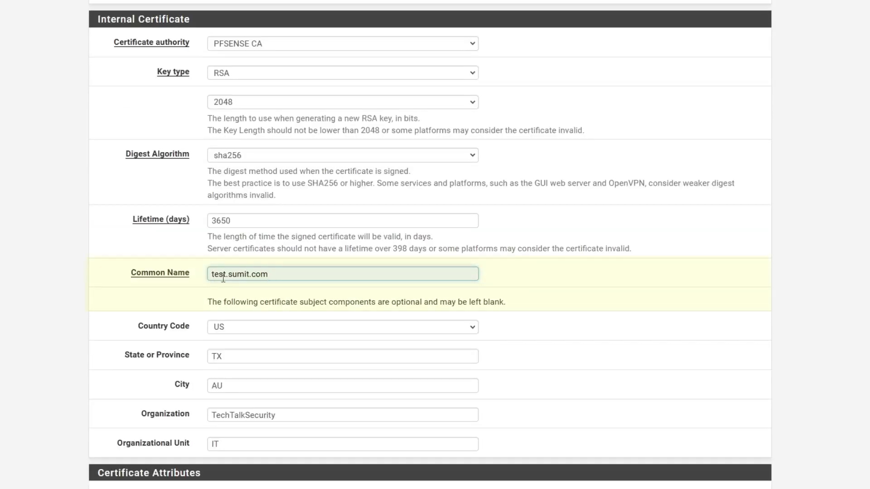
pyautogui.scroll(-5, 274, 277)
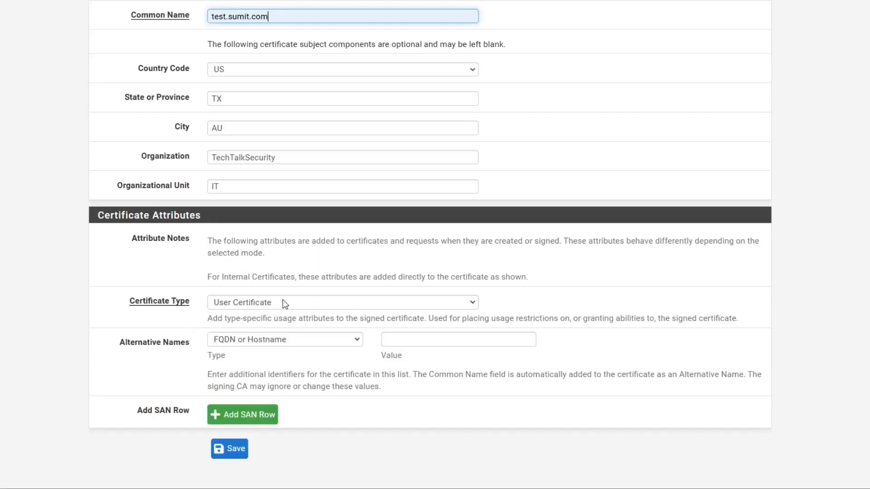
pyautogui.click(282, 300)
pyautogui.click(245, 331)
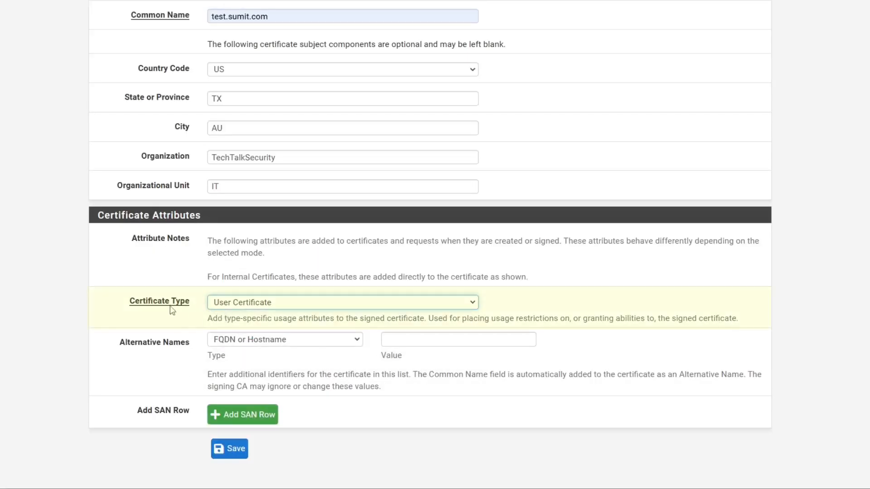
# Add IP address 192.168.0.2 as the alternative name and save the user certificate.
pyautogui.moveTo(126, 301); pyautogui.dragTo(192, 303)
pyautogui.click(256, 376)
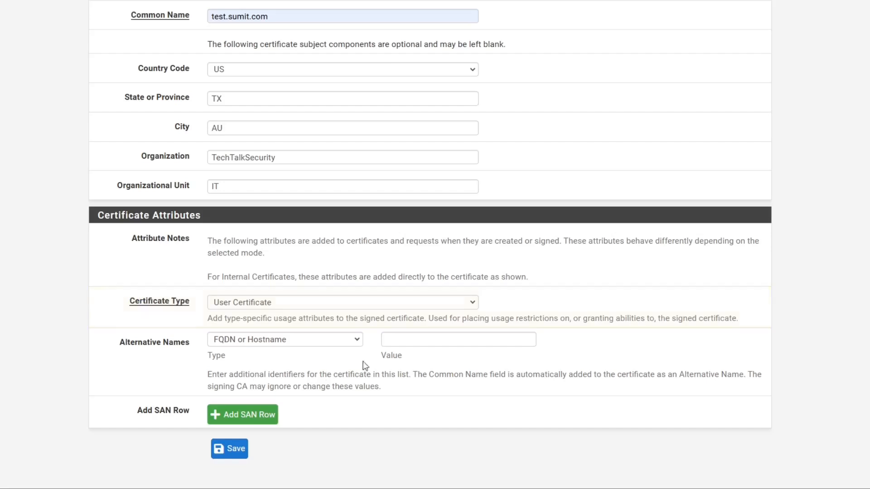
pyautogui.click(362, 341)
pyautogui.click(236, 365)
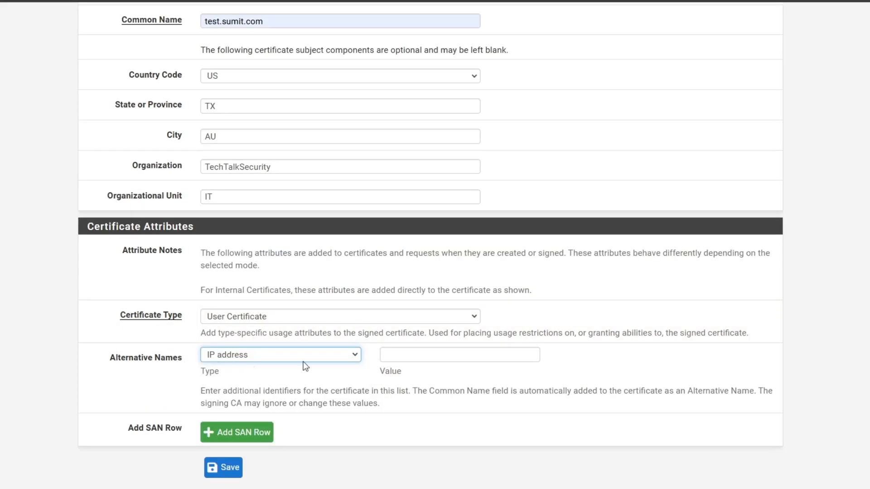
pyautogui.click(424, 356)
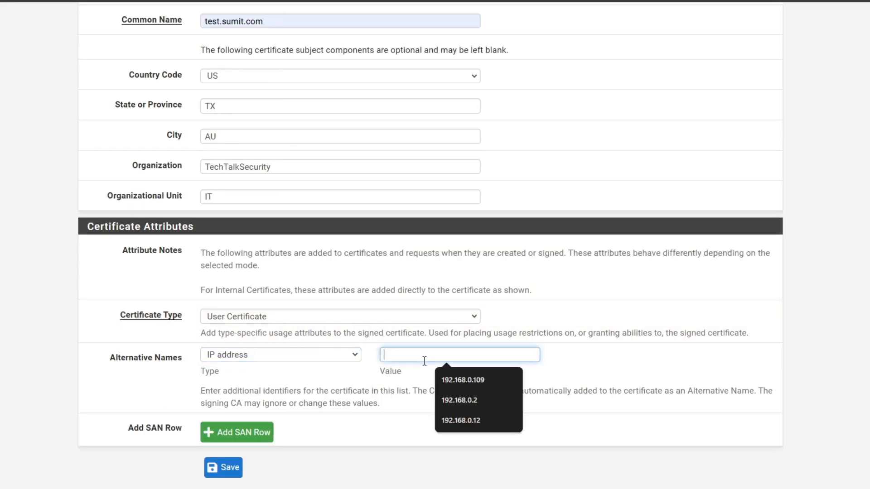
pyautogui.write('192.168.0.2')
pyautogui.click(463, 414)
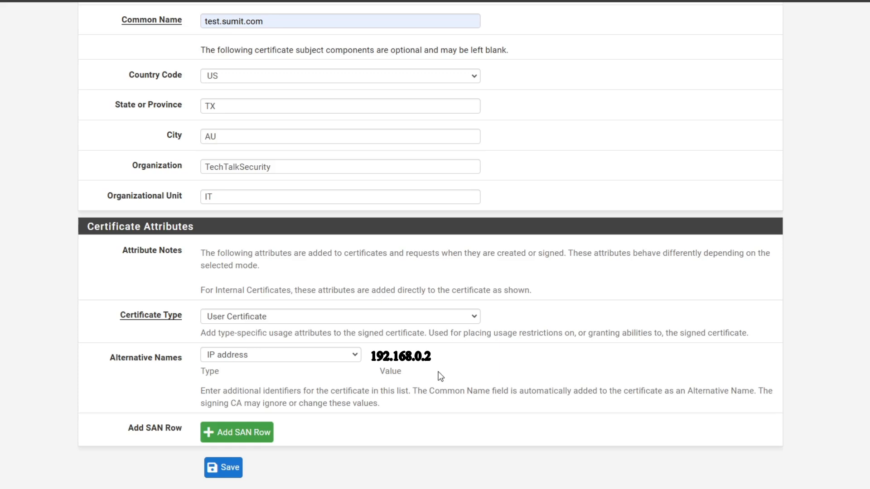
pyautogui.click(227, 471)
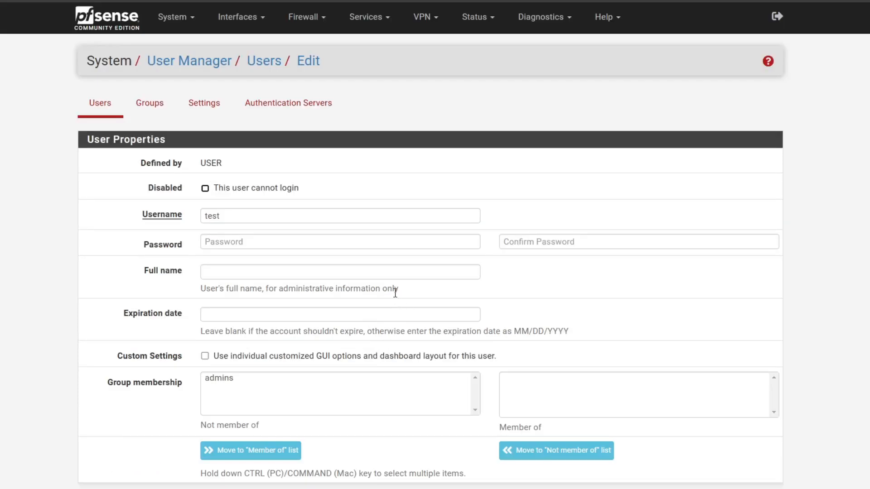
# Check the test user's certificate issued by PFSENSE CA, then save the test user.
pyautogui.scroll(-5, 395, 293)
pyautogui.scroll(-6, 389, 292)
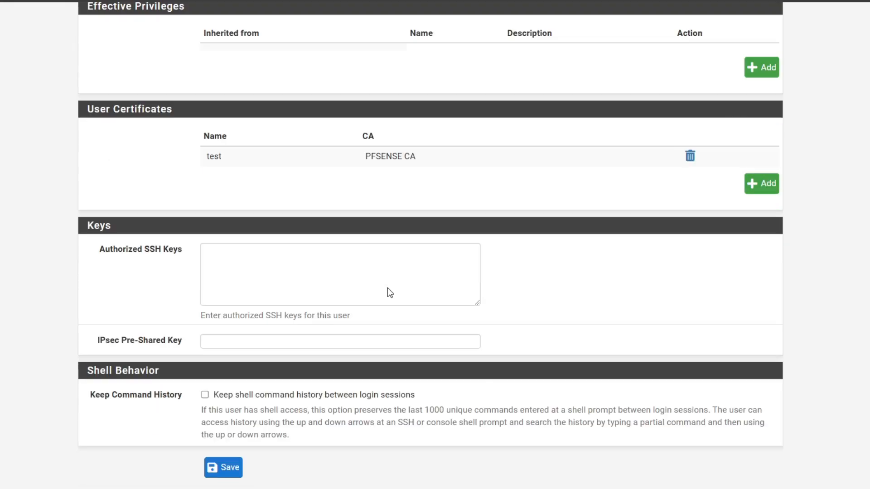
pyautogui.moveTo(229, 156); pyautogui.dragTo(199, 156)
pyautogui.click(146, 161)
pyautogui.moveTo(22, 153); pyautogui.dragTo(146, 163)
pyautogui.click(181, 217)
pyautogui.moveTo(194, 218); pyautogui.dragTo(152, 218)
pyautogui.moveTo(449, 218); pyautogui.dragTo(315, 217)
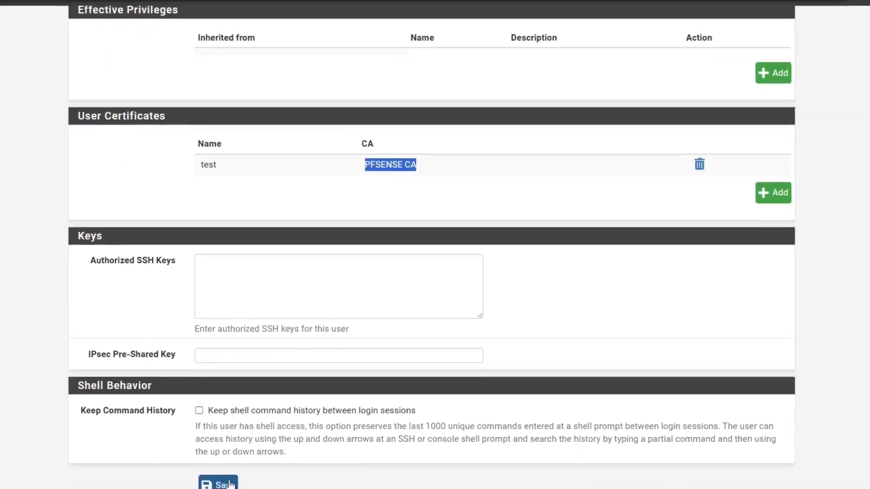
pyautogui.click(226, 485)
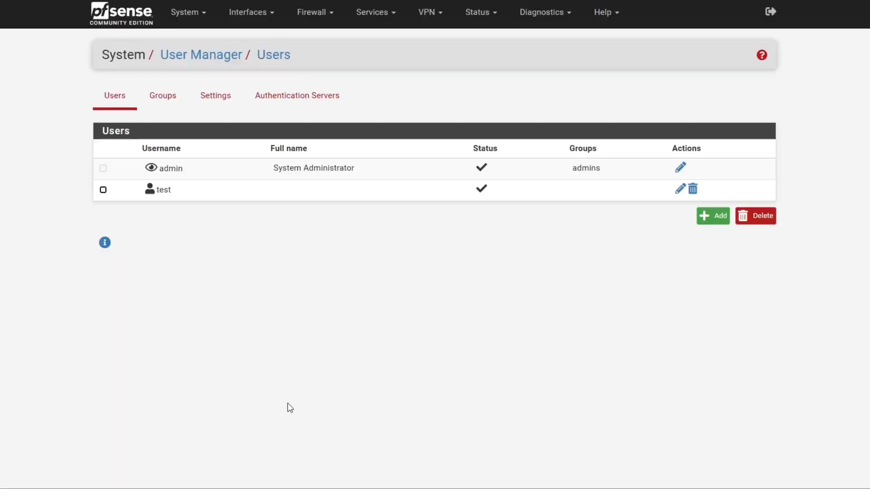
# List the certificates under System > Certificates to check the test and Open VPN Server entries.
pyautogui.click(183, 12)
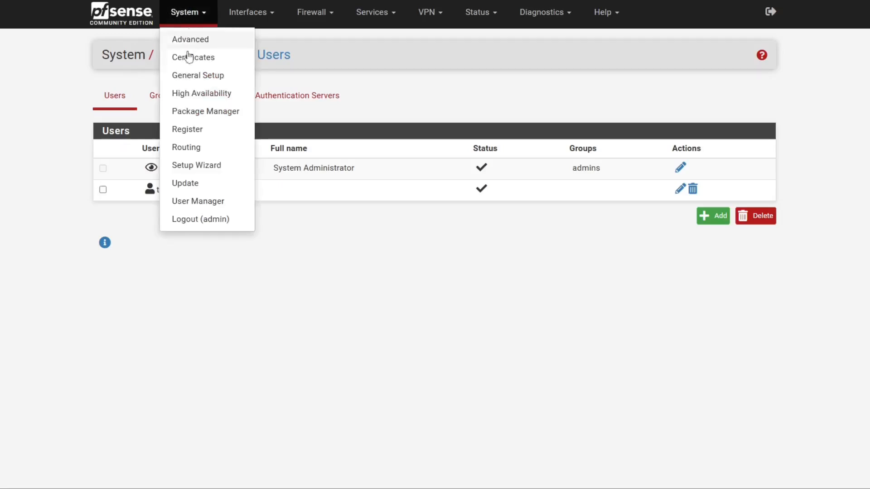
pyautogui.click(213, 58)
pyautogui.click(200, 96)
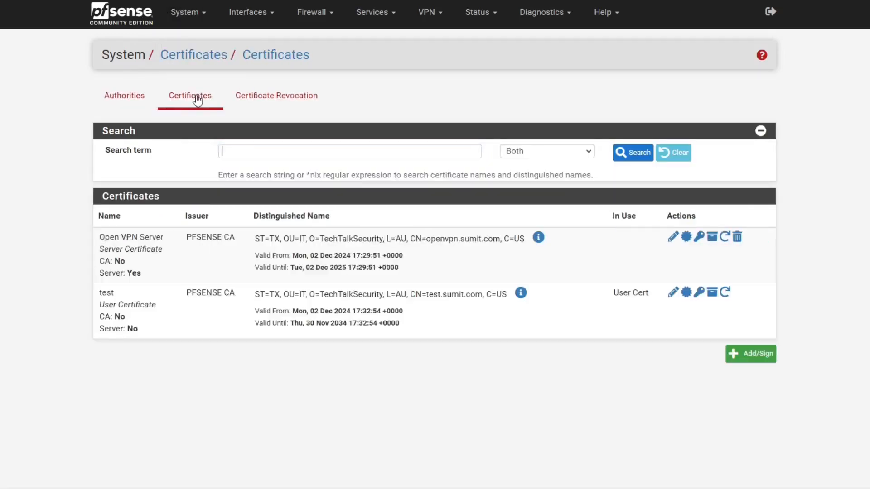
pyautogui.moveTo(174, 300); pyautogui.dragTo(225, 295)
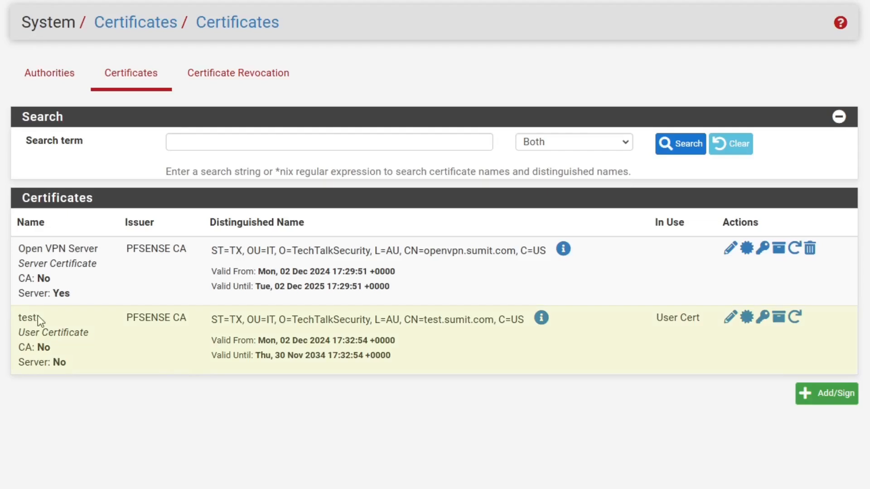
pyautogui.moveTo(115, 292); pyautogui.dragTo(94, 292)
pyautogui.click(186, 313)
pyautogui.moveTo(98, 248); pyautogui.dragTo(18, 248)
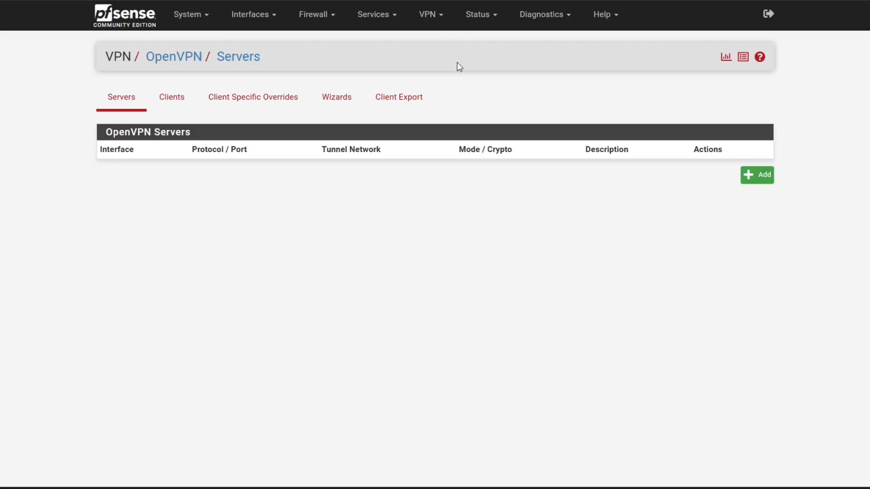
# Add a new OpenVPN server with the description 'OPNVPN Server'.
pyautogui.click(438, 18)
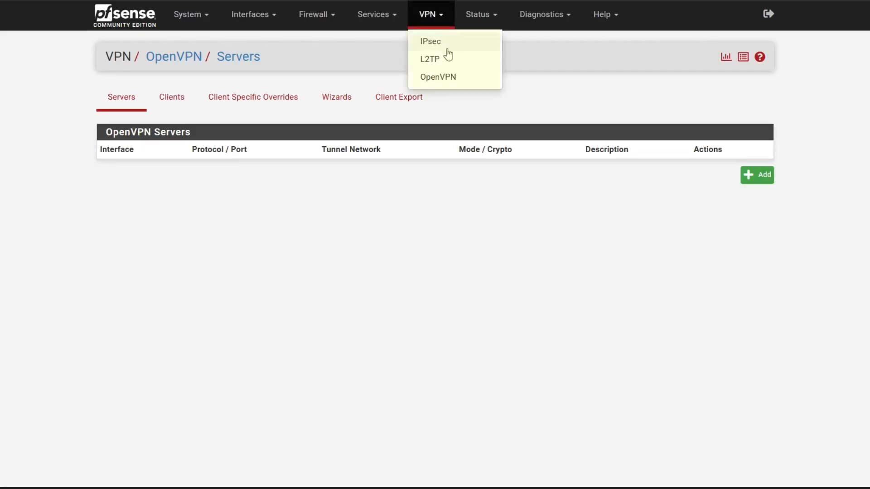
pyautogui.click(437, 77)
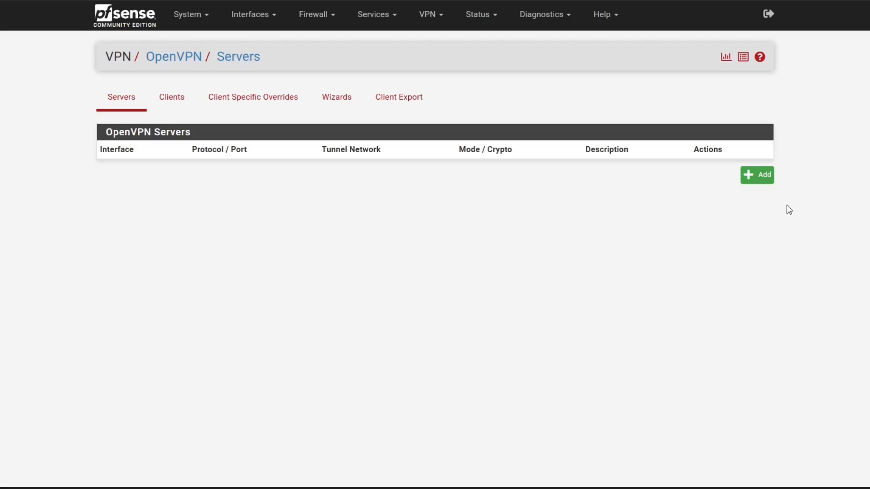
pyautogui.click(765, 177)
pyautogui.click(254, 155)
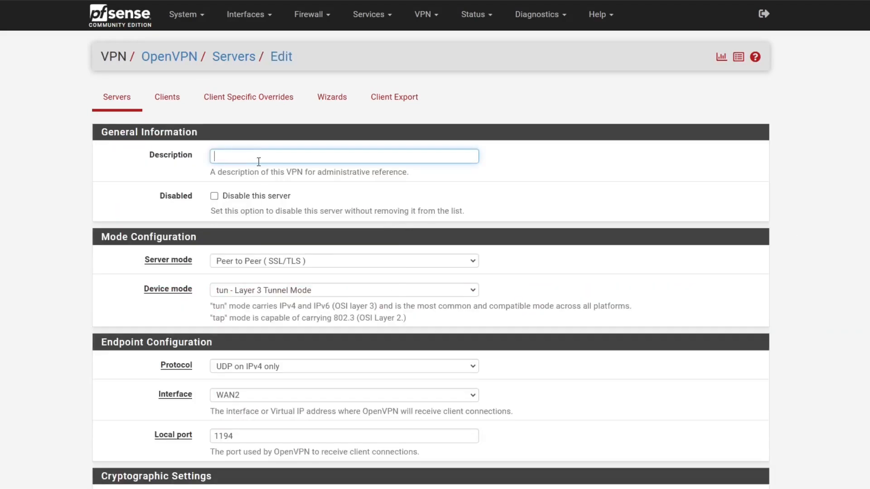
pyautogui.click(259, 162)
pyautogui.write('OPNVPN Server')
# Set the server mode to Remote Access (SSL/TLS + User Auth).
pyautogui.moveTo(145, 260); pyautogui.dragTo(194, 265)
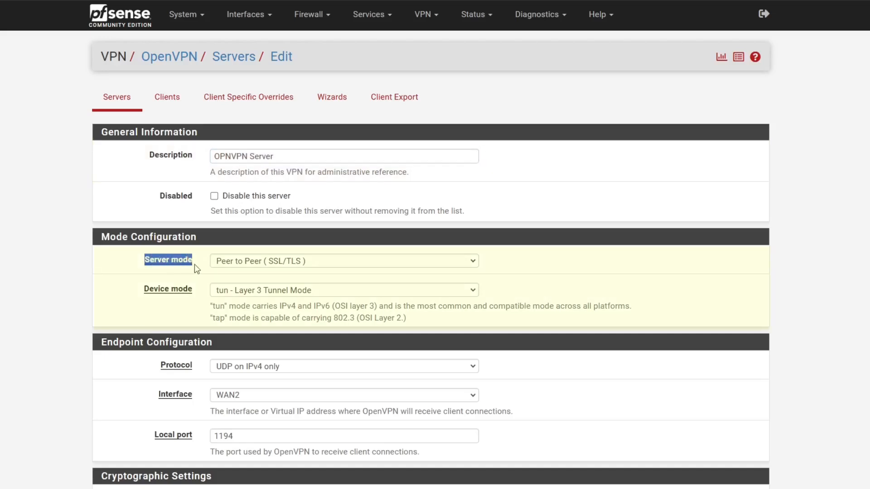
pyautogui.click(261, 261)
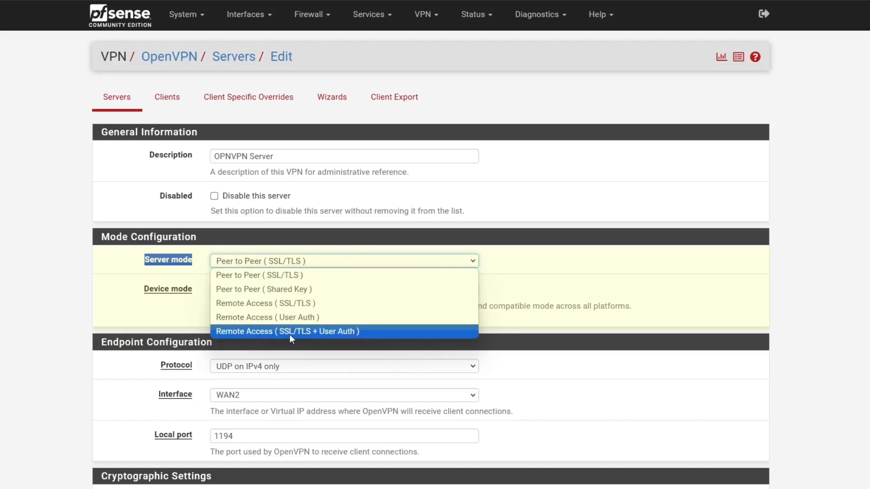
pyautogui.click(344, 333)
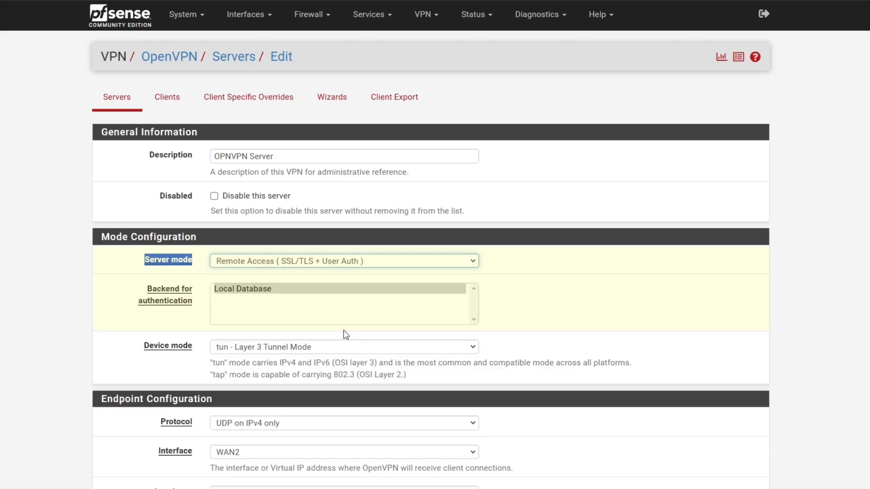
pyautogui.click(325, 262)
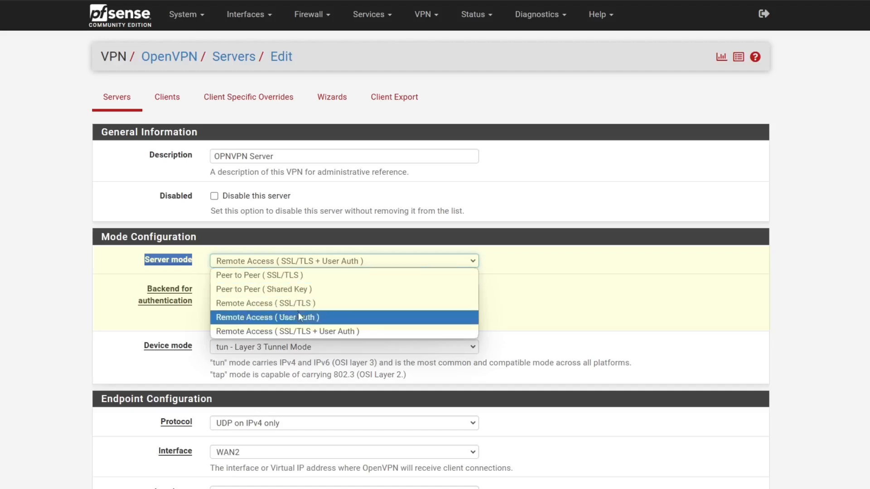
pyautogui.click(528, 280)
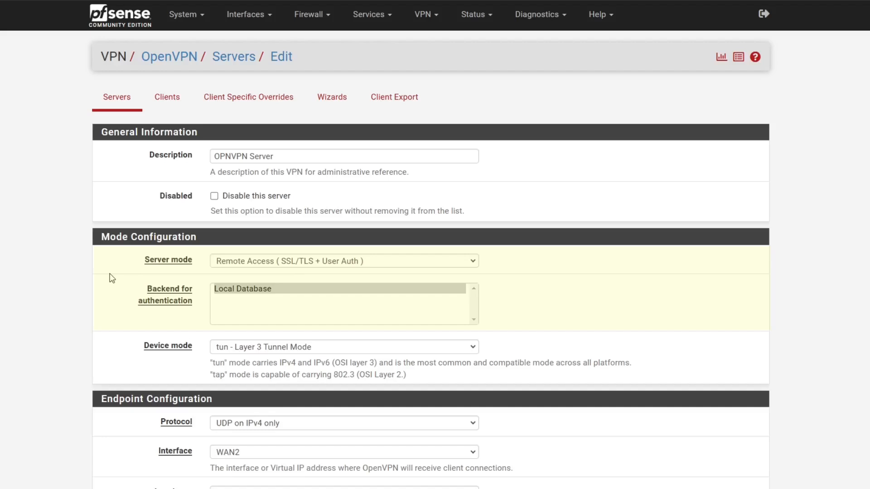
pyautogui.click(326, 260)
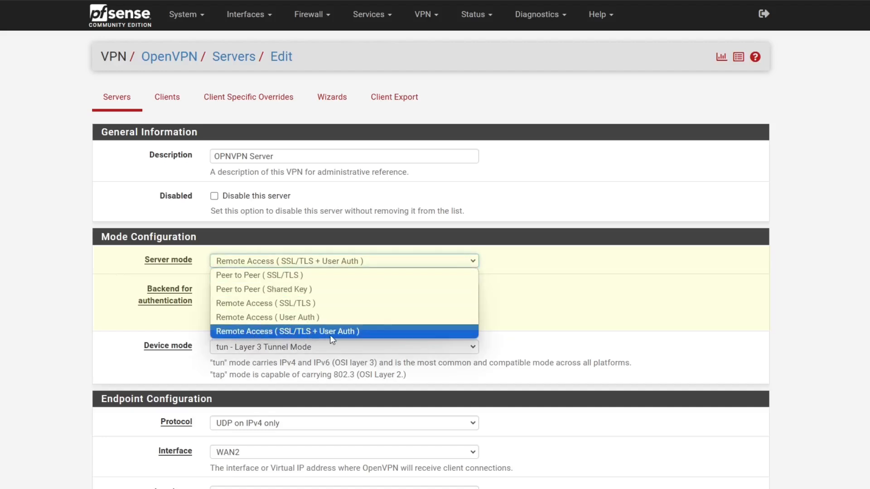
pyautogui.click(465, 333)
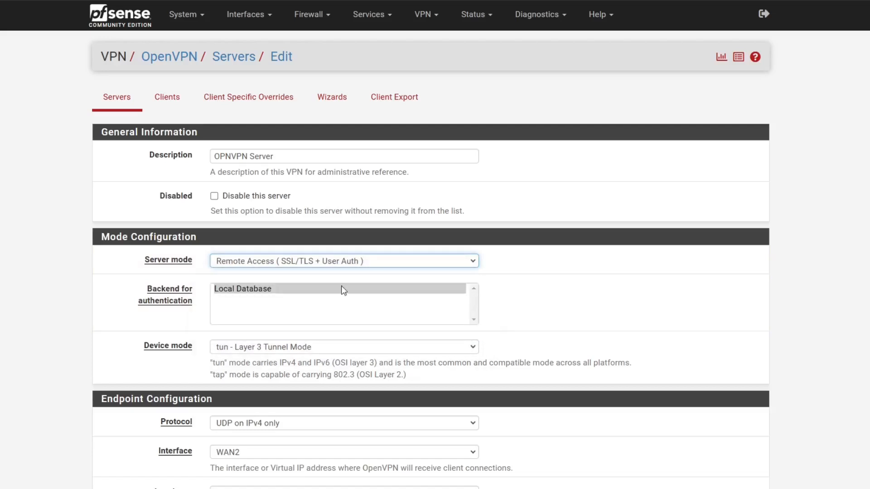
pyautogui.scroll(-1, 291, 312)
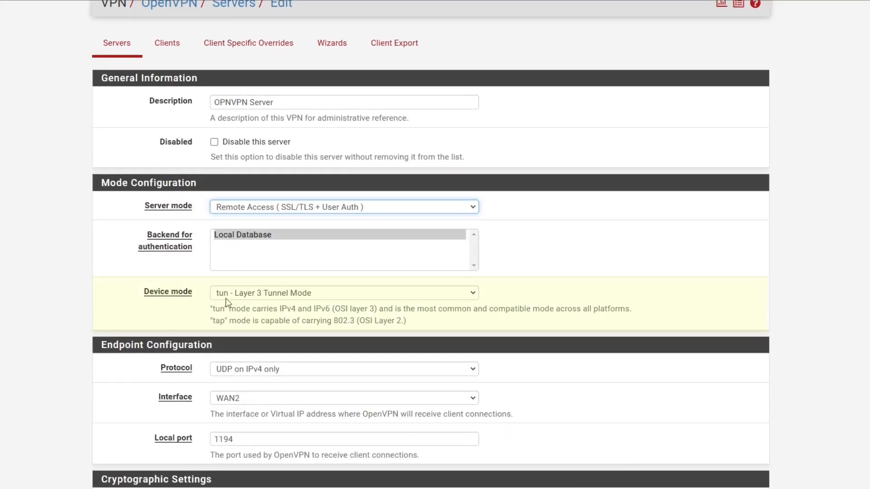
# Make the server listen on WAN1, keeping local port 1194 and the auto-generated TLS key.
pyautogui.scroll(-1, 279, 296)
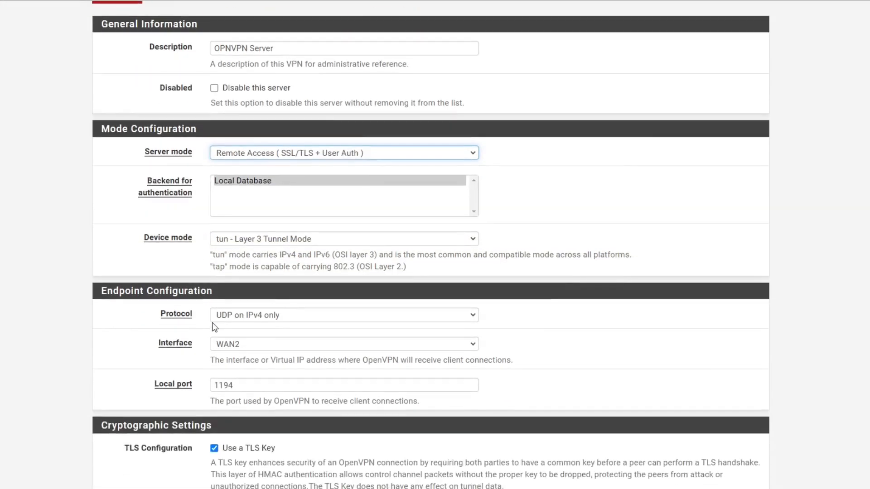
pyautogui.scroll(-1, 272, 318)
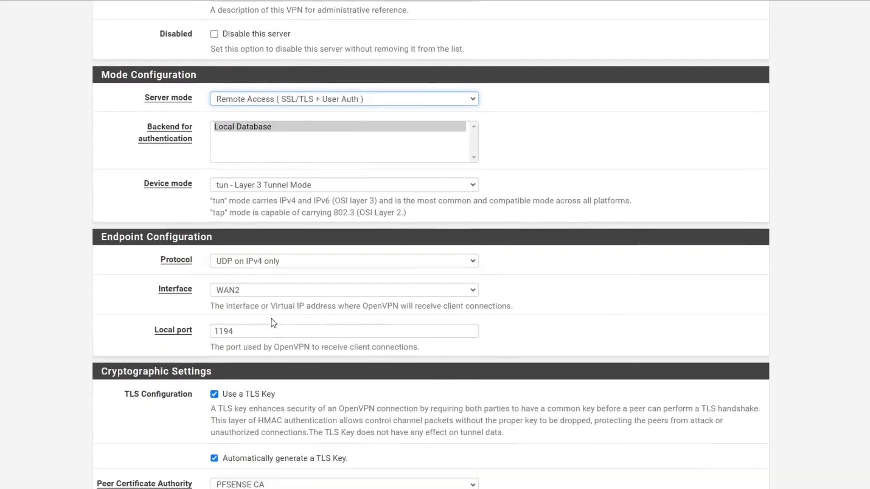
pyautogui.click(251, 292)
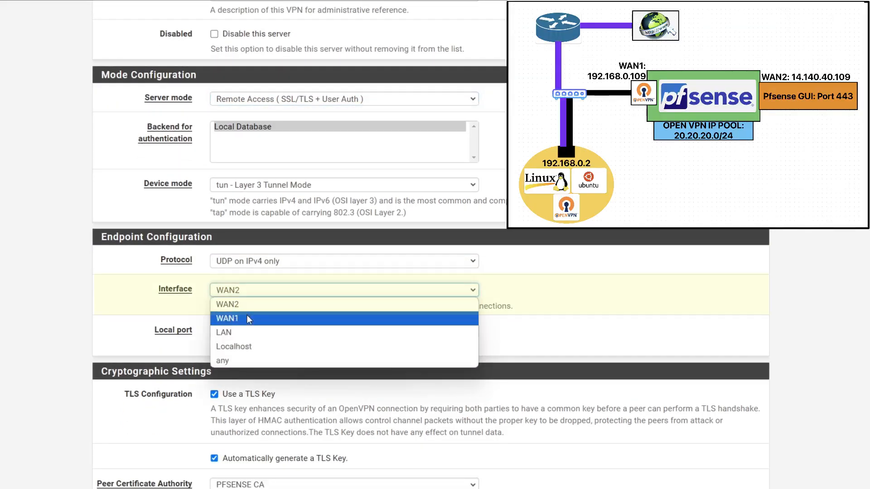
pyautogui.click(247, 316)
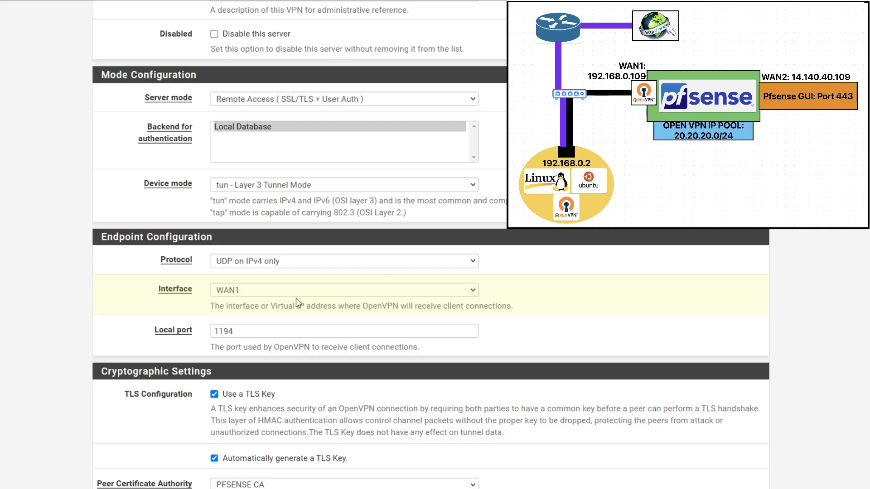
pyautogui.moveTo(242, 334); pyautogui.dragTo(213, 331)
pyautogui.click(149, 303)
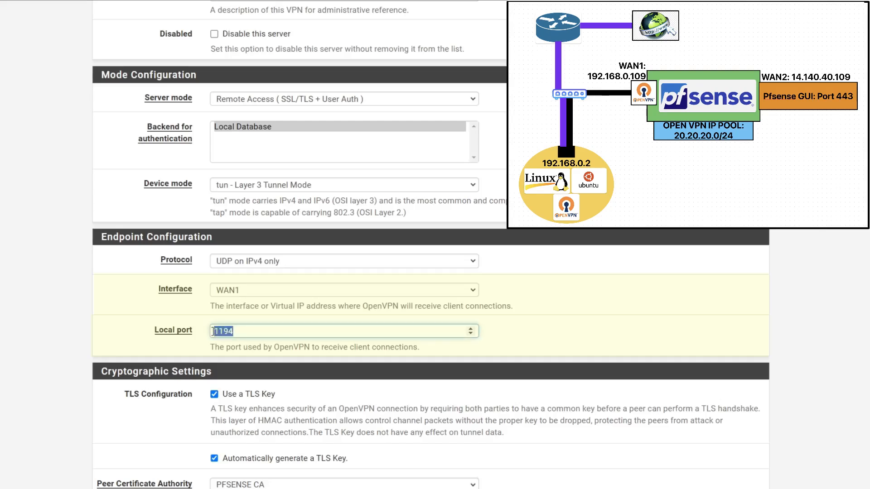
pyautogui.click(123, 276)
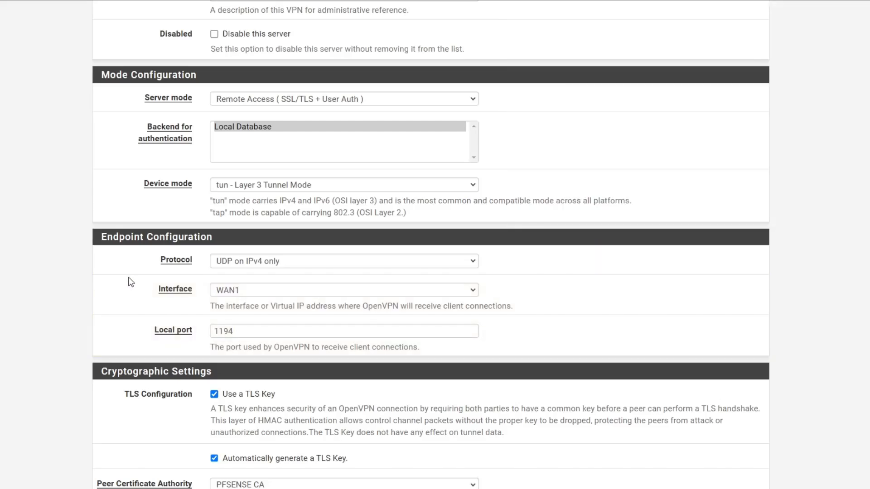
pyautogui.scroll(-2, 131, 285)
pyautogui.moveTo(124, 286); pyautogui.dragTo(198, 287)
pyautogui.moveTo(277, 286); pyautogui.dragTo(247, 287)
pyautogui.moveTo(350, 352); pyautogui.dragTo(231, 353)
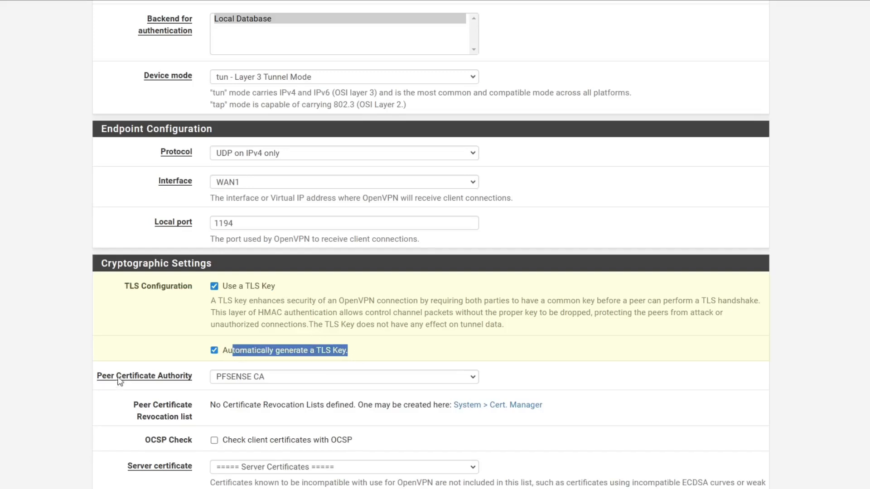
pyautogui.scroll(-1, 118, 386)
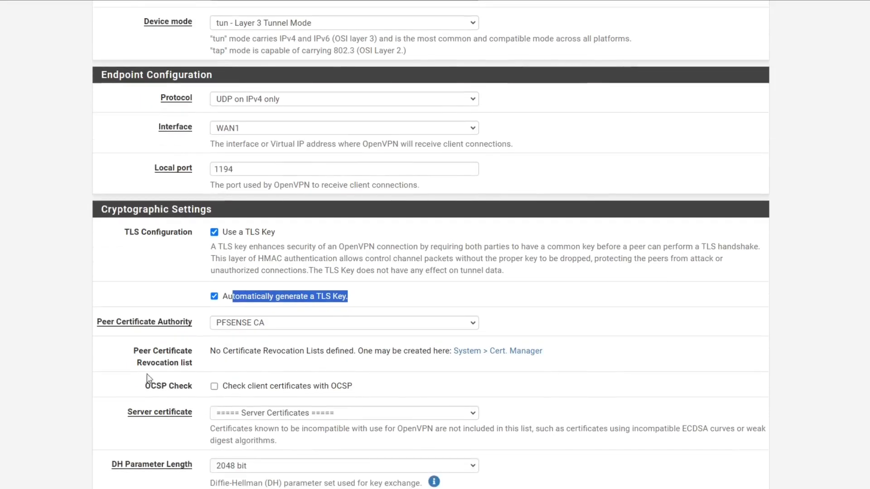
# Keep PFSENSE CA as peer certificate authority and choose Open VPN Server as server certificate.
pyautogui.click(265, 327)
pyautogui.click(264, 340)
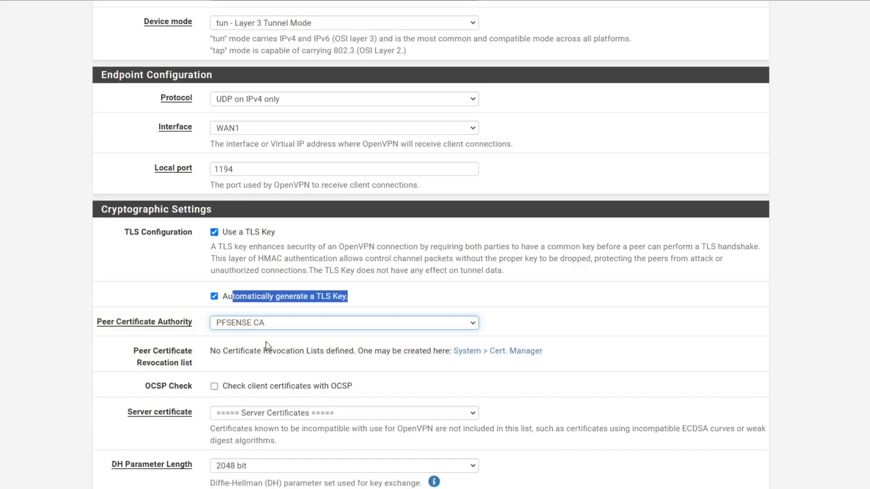
pyautogui.scroll(-1, 267, 344)
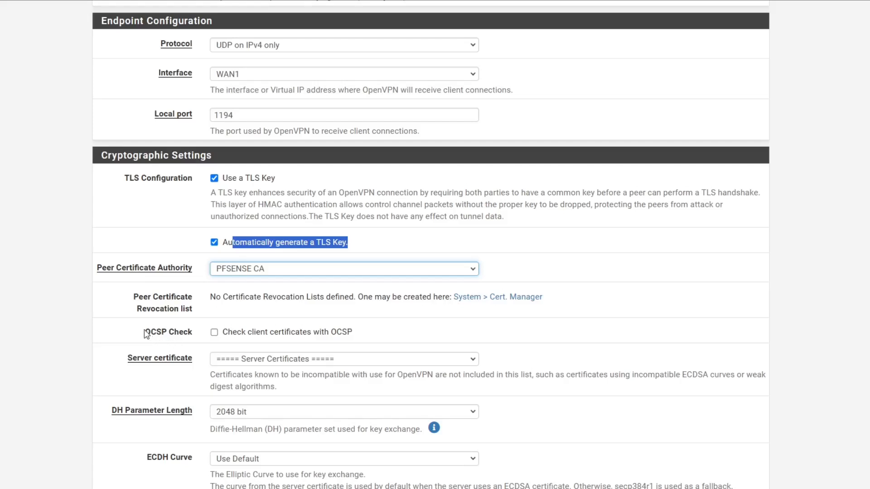
pyautogui.moveTo(145, 332); pyautogui.dragTo(194, 337)
pyautogui.moveTo(127, 358); pyautogui.dragTo(194, 360)
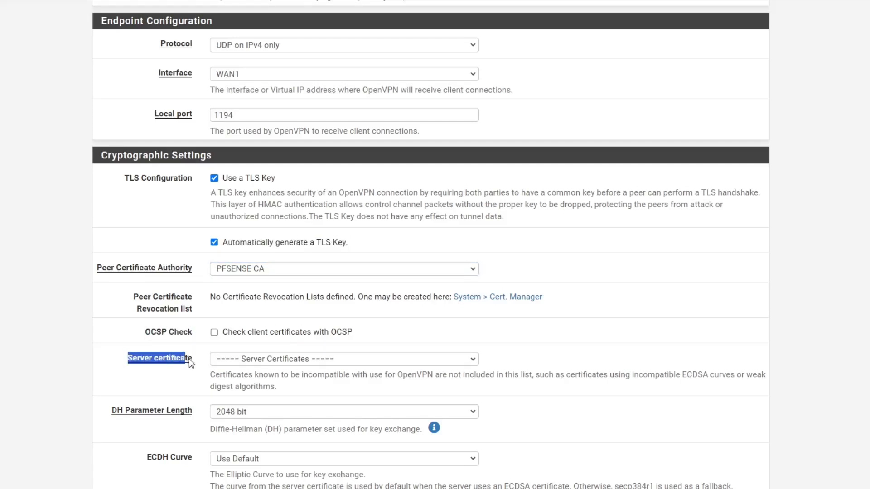
pyautogui.click(299, 360)
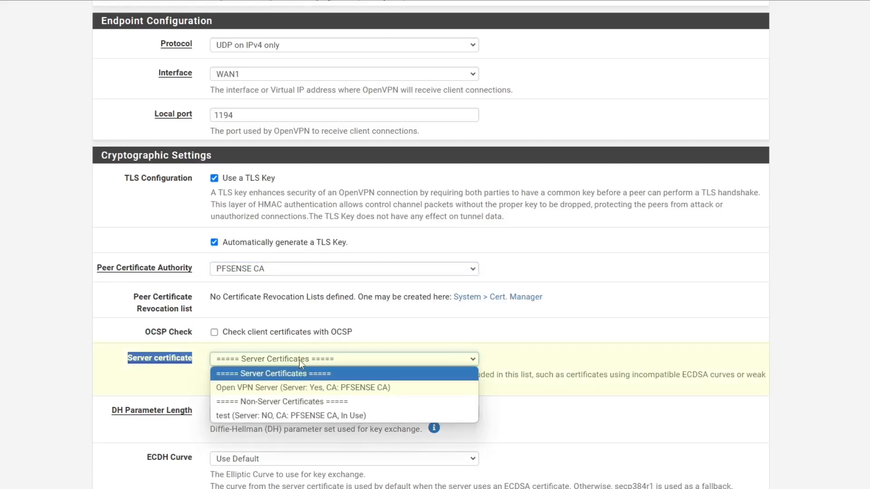
pyautogui.click(262, 387)
pyautogui.scroll(-2, 217, 310)
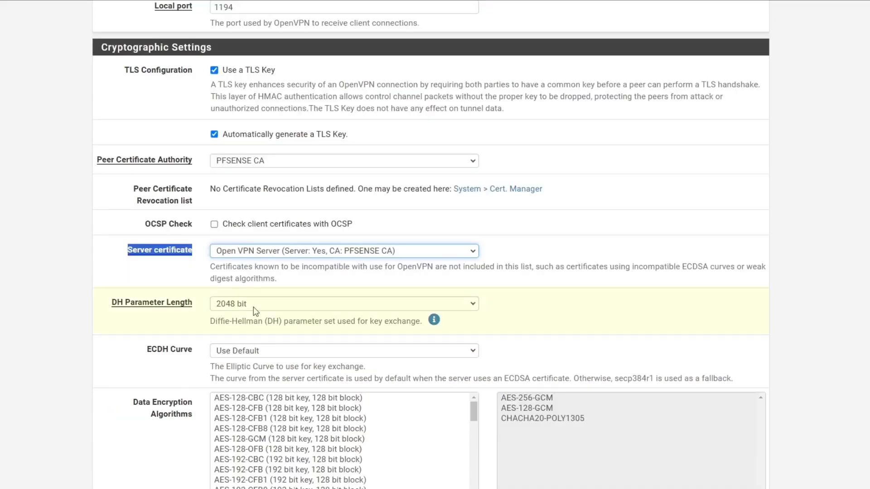
# Remove CHACHA20-POLY1305 from the allowed data encryption algorithms.
pyautogui.scroll(-2, 145, 331)
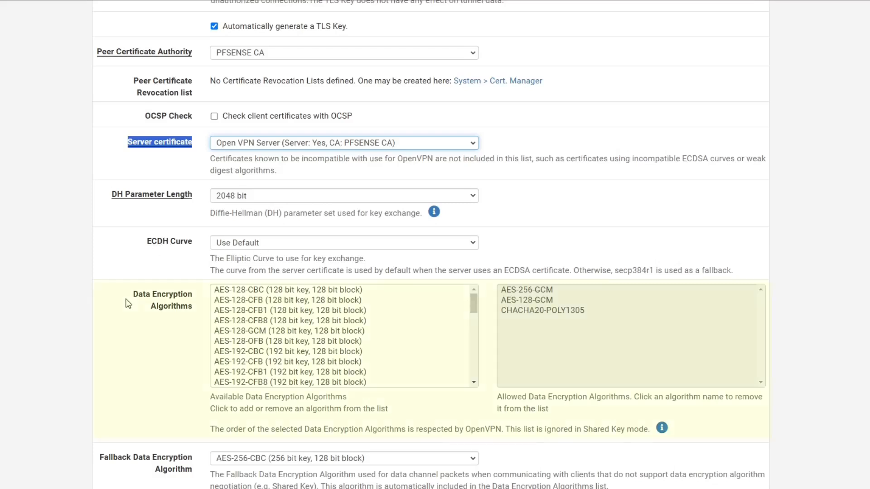
pyautogui.click(760, 291)
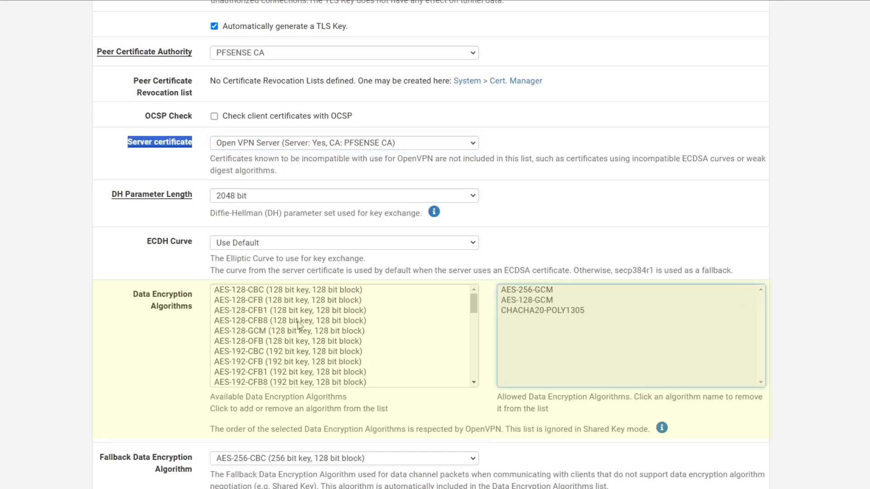
pyautogui.click(519, 314)
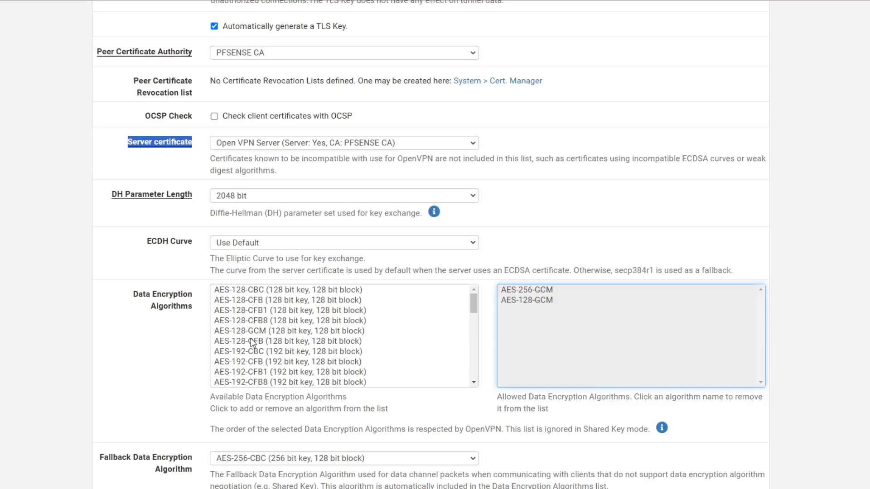
# Add AES-256-CBC, AES-192-CBC and AES-128-CBC to the allowed algorithms.
pyautogui.scroll(-3, 254, 374)
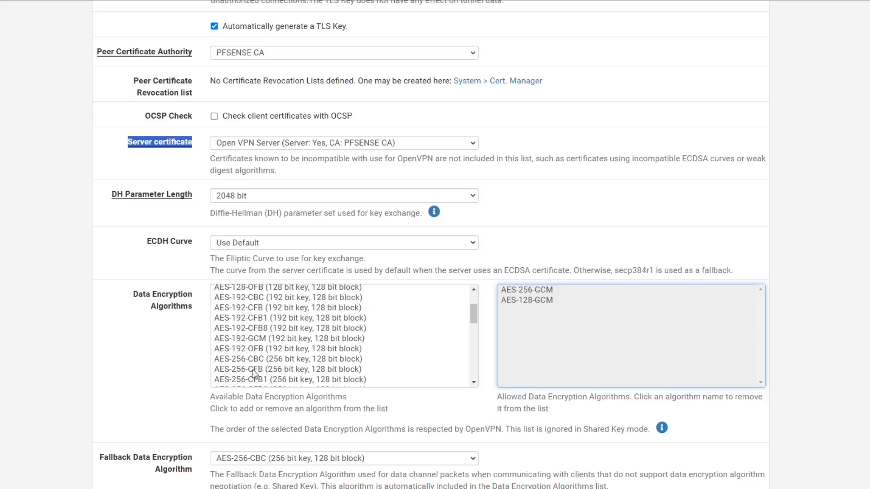
pyautogui.click(257, 357)
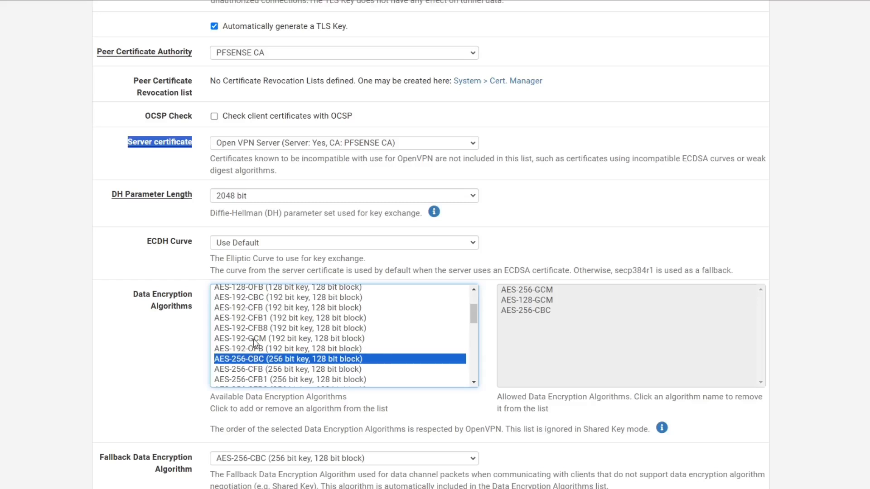
pyautogui.click(254, 299)
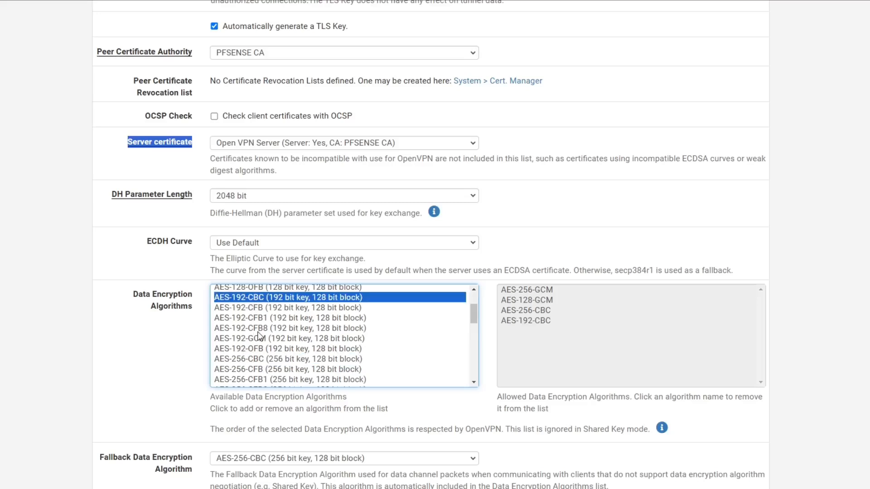
pyautogui.scroll(2, 259, 335)
pyautogui.click(259, 292)
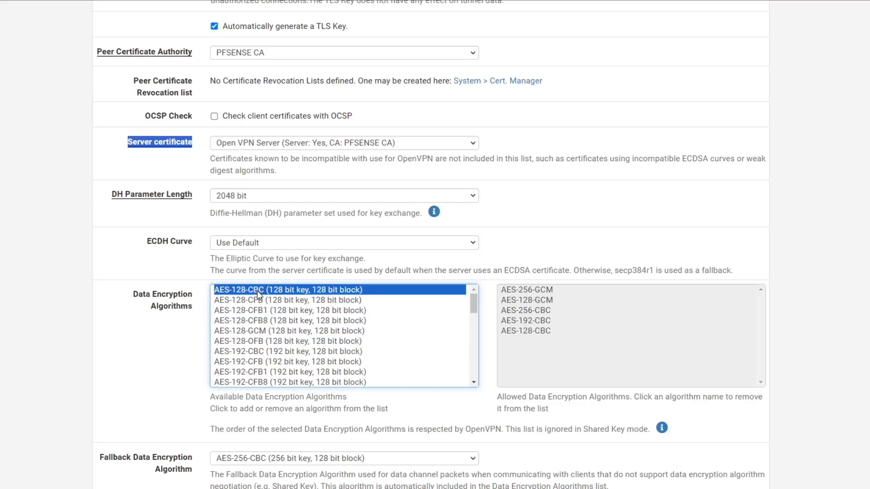
pyautogui.scroll(-8, 268, 338)
pyautogui.scroll(-5, 268, 338)
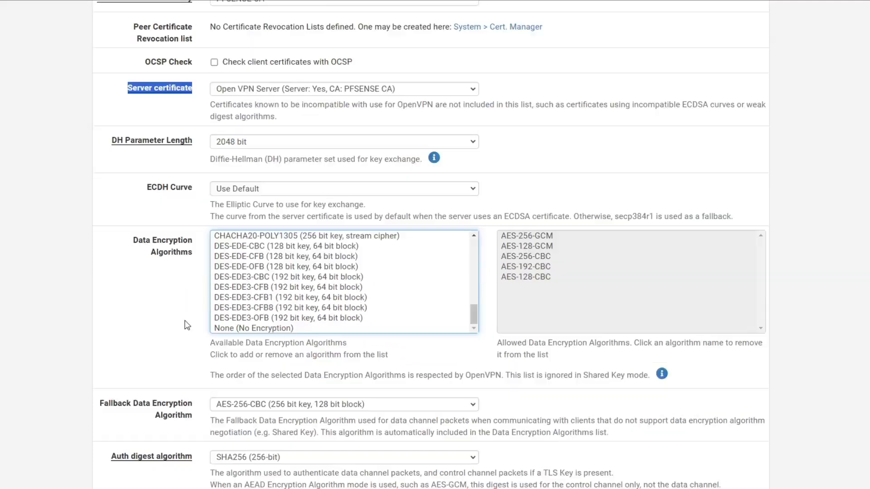
# Review the AES-256-CBC fallback algorithm and hardware crypto settings, leaving them unchanged.
pyautogui.moveTo(100, 298); pyautogui.dragTo(236, 308)
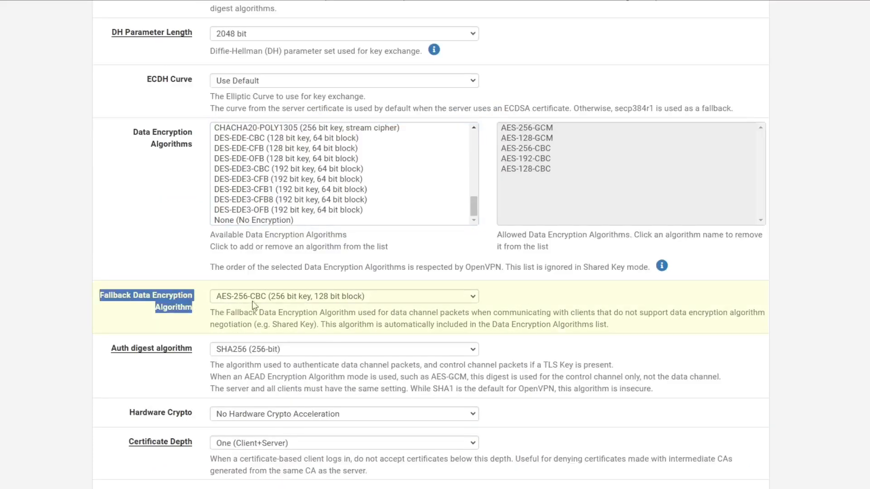
pyautogui.click(83, 336)
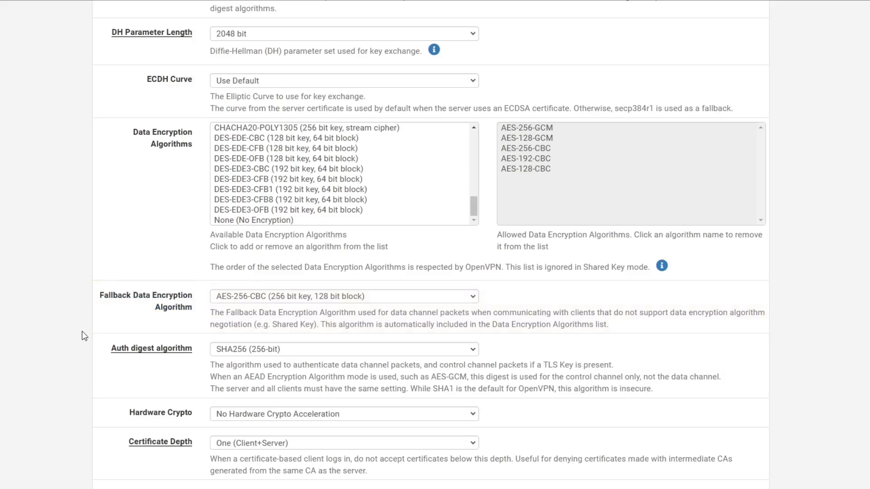
pyautogui.scroll(-1, 84, 333)
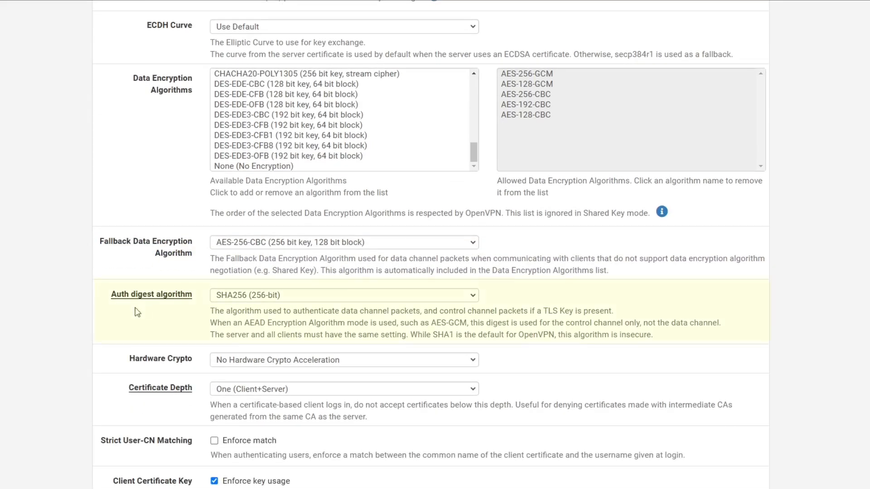
pyautogui.moveTo(186, 295); pyautogui.dragTo(121, 297)
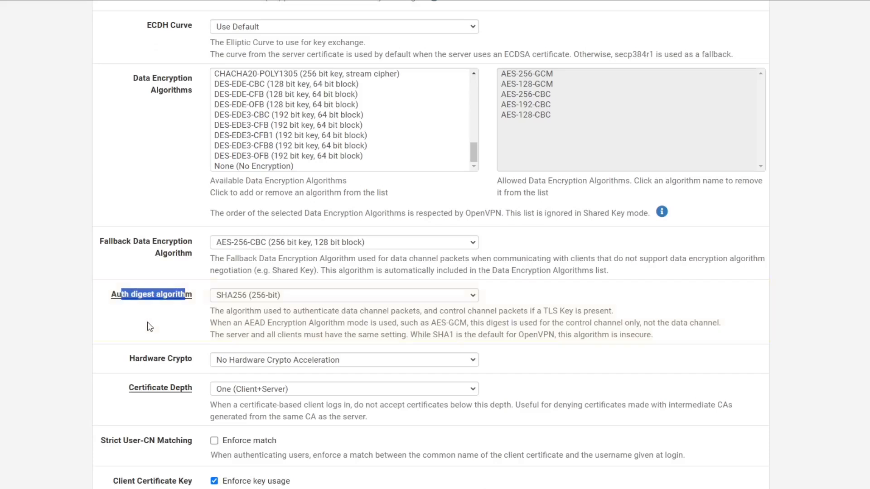
pyautogui.scroll(-2, 156, 313)
pyautogui.moveTo(201, 256); pyautogui.dragTo(135, 254)
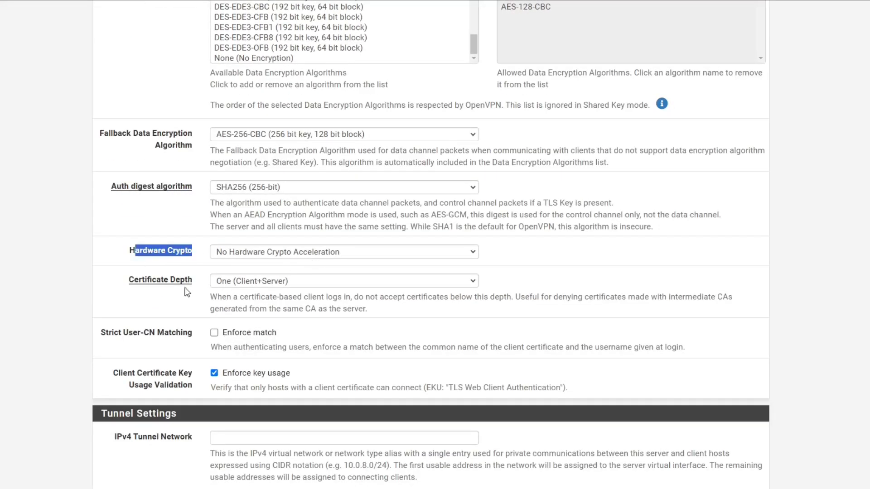
# Set Certificate Depth to Do Not Check, leaving Strict User-CN Matching unchecked.
pyautogui.moveTo(201, 281); pyautogui.dragTo(120, 279)
pyautogui.click(248, 284)
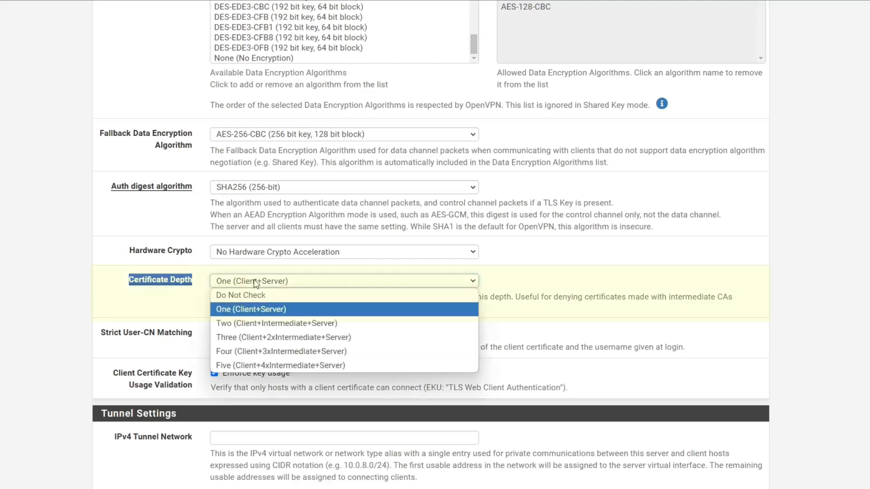
pyautogui.click(240, 294)
pyautogui.click(133, 312)
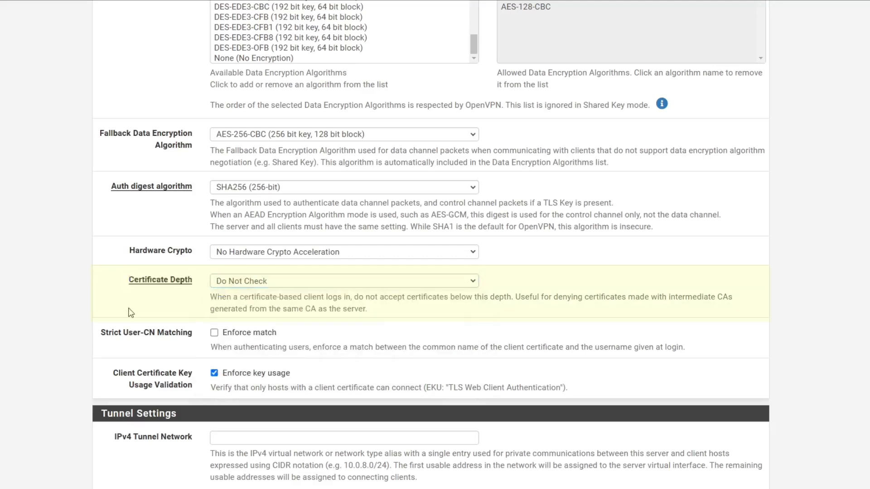
pyautogui.click(273, 283)
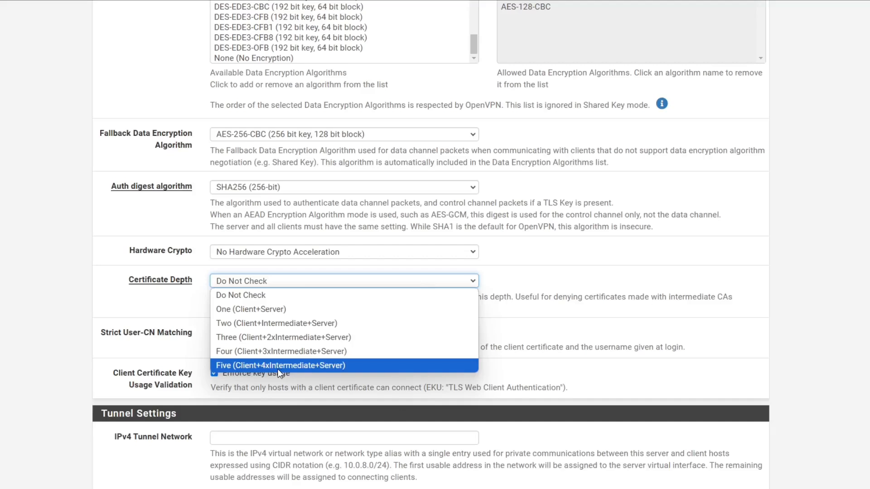
pyautogui.click(116, 334)
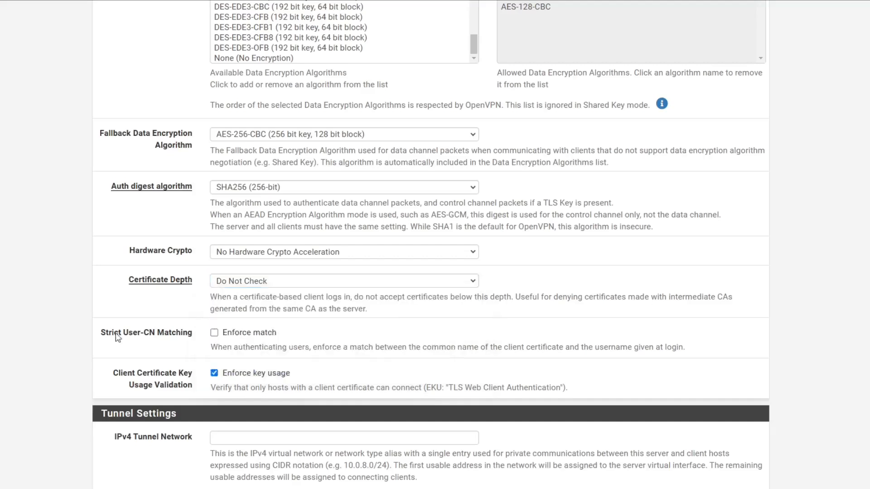
pyautogui.moveTo(95, 336); pyautogui.dragTo(192, 334)
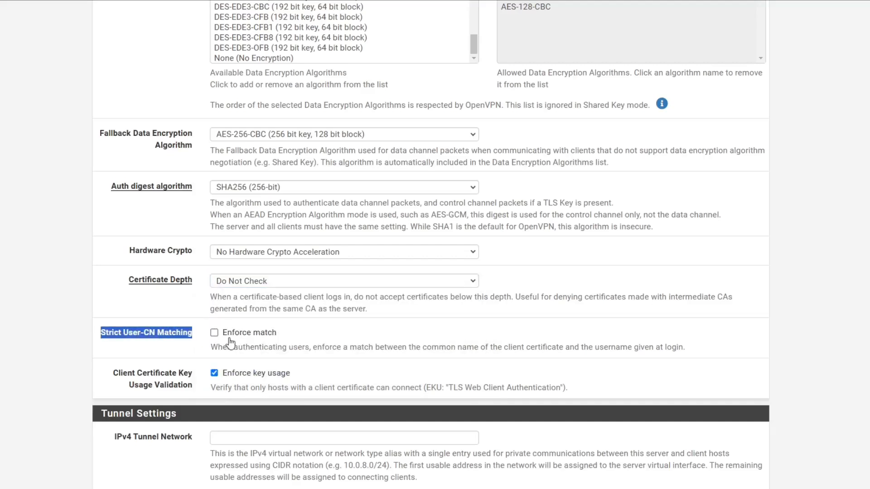
pyautogui.click(134, 379)
pyautogui.moveTo(117, 376); pyautogui.dragTo(195, 389)
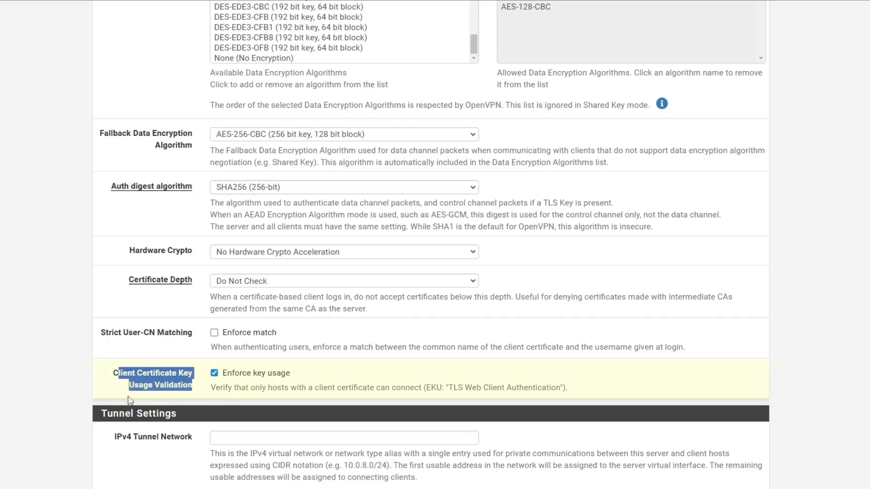
pyautogui.click(78, 374)
pyautogui.scroll(-3, 105, 371)
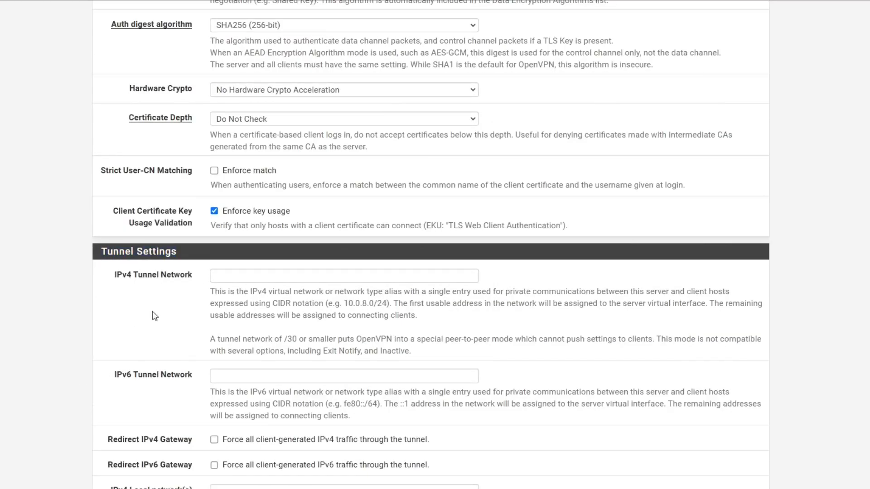
# Fill the IPv4 Tunnel Network with 20.20.20.0/24 from the saved suggestion.
pyautogui.click(236, 278)
pyautogui.click(290, 297)
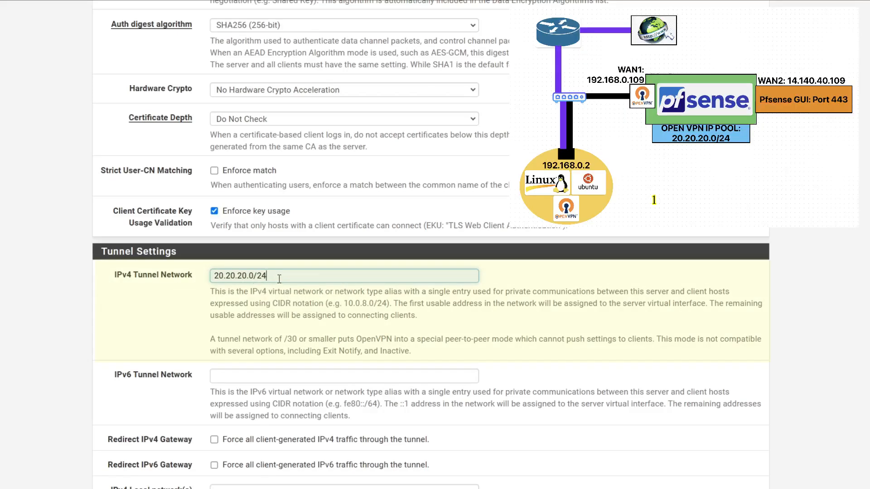
pyautogui.moveTo(276, 276); pyautogui.dragTo(221, 276)
pyautogui.click(183, 304)
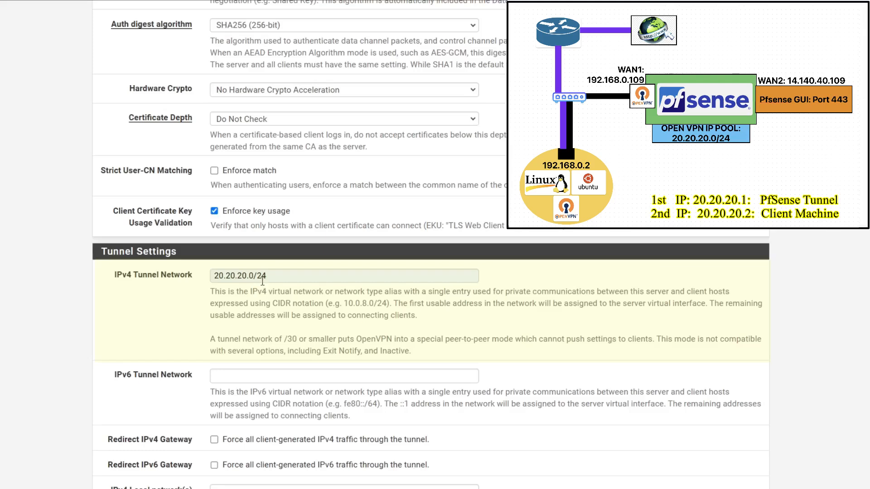
pyautogui.moveTo(278, 276); pyautogui.dragTo(217, 290)
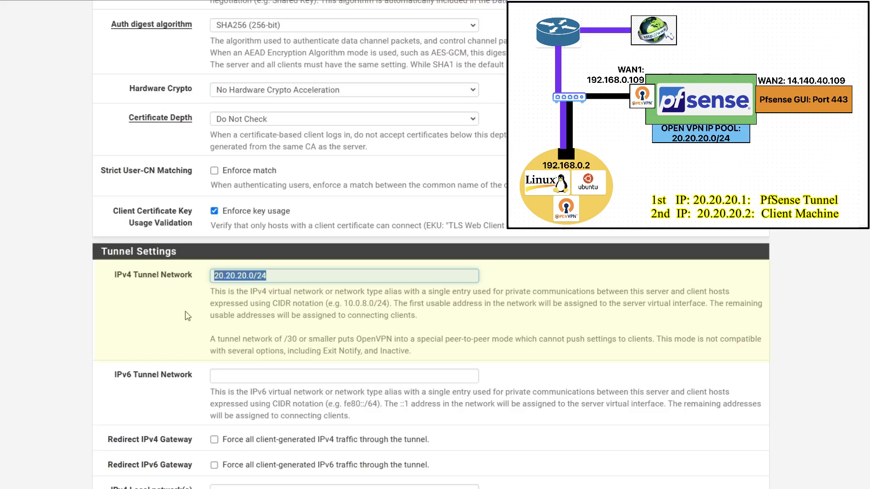
pyautogui.scroll(-1, 187, 316)
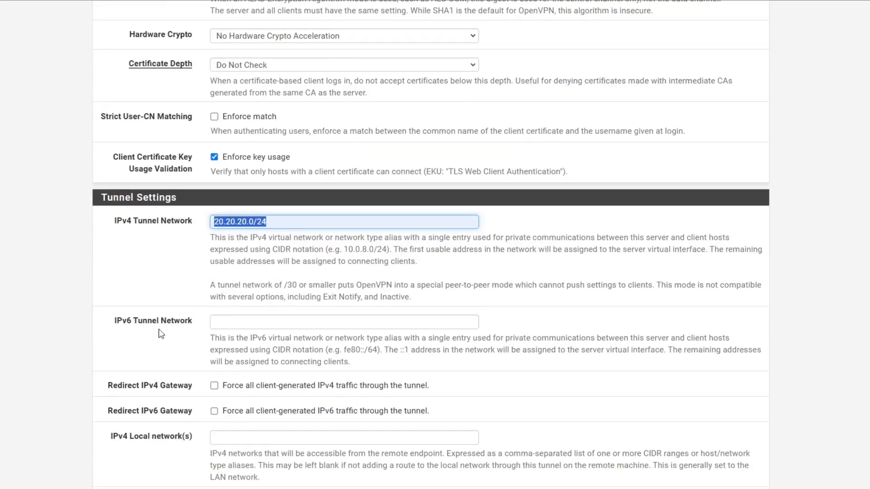
pyautogui.moveTo(116, 322); pyautogui.dragTo(194, 334)
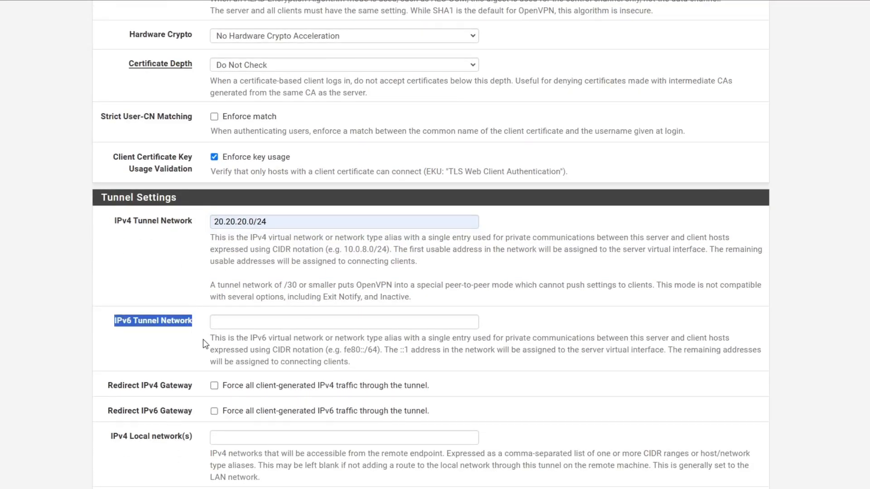
pyautogui.scroll(-2, 202, 339)
pyautogui.moveTo(111, 284); pyautogui.dragTo(207, 289)
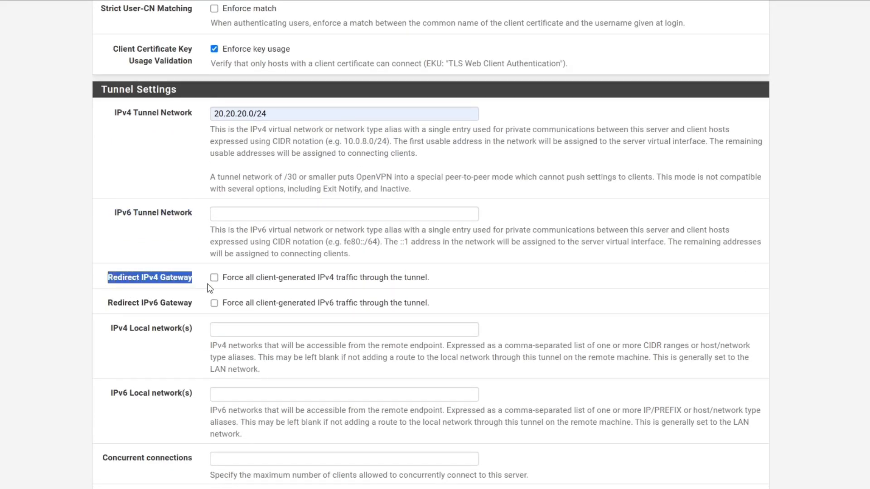
pyautogui.scroll(-2, 210, 288)
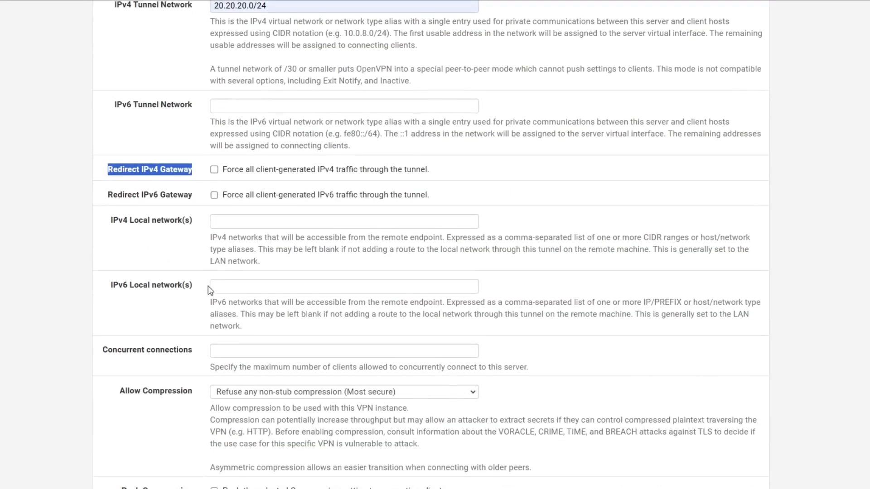
pyautogui.click(161, 233)
pyautogui.moveTo(111, 221); pyautogui.dragTo(197, 222)
pyautogui.click(237, 224)
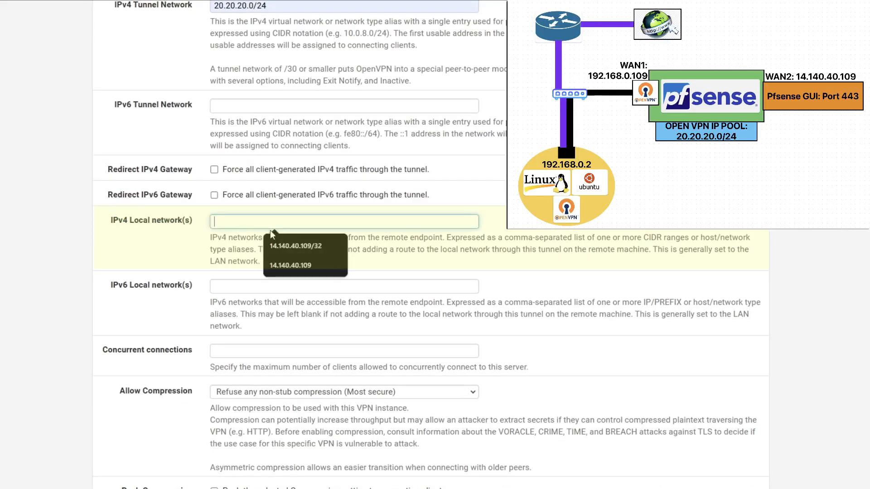
pyautogui.click(299, 245)
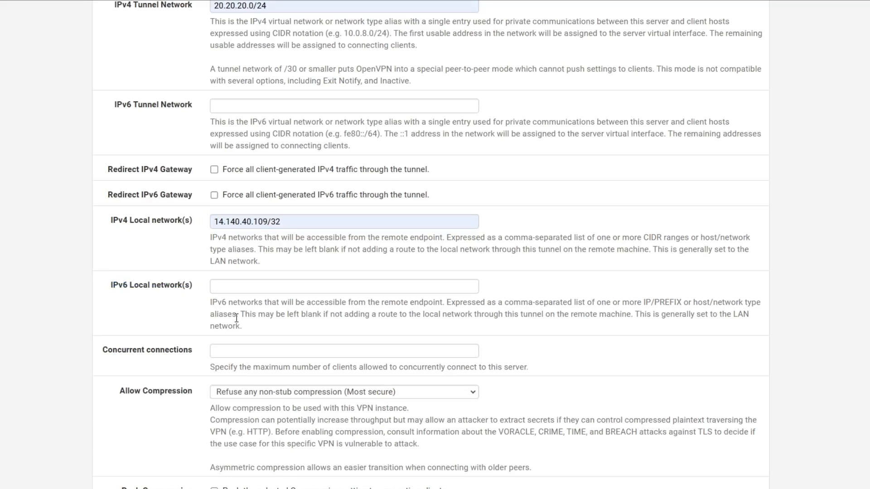
pyautogui.scroll(-2, 239, 313)
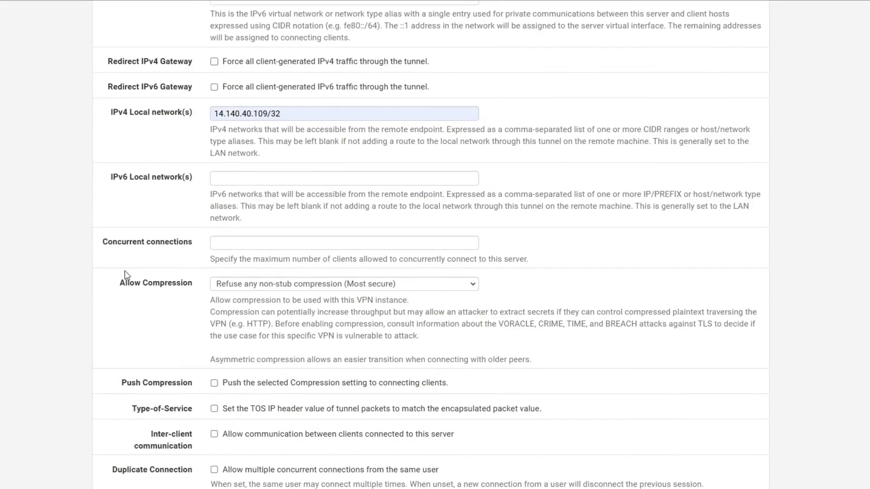
pyautogui.moveTo(211, 262); pyautogui.dragTo(540, 271)
pyautogui.click(551, 249)
pyautogui.scroll(-8, 164, 335)
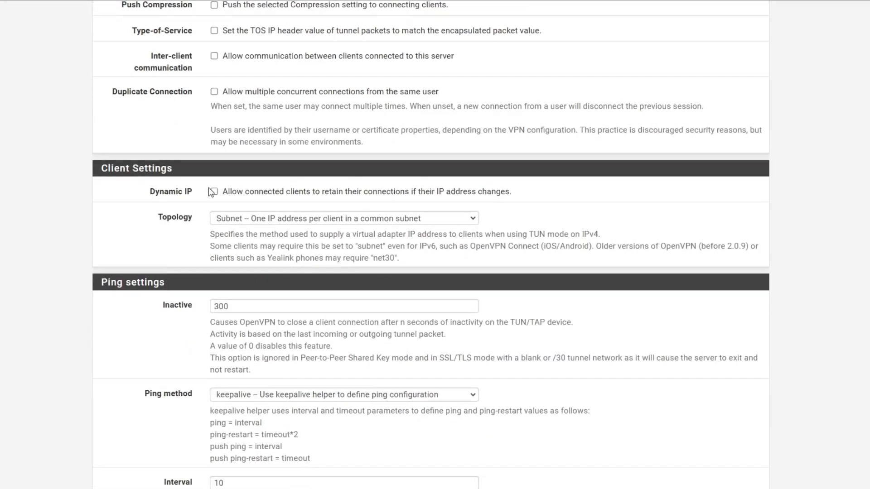
# Enable Dynamic IP for clients and leave DNS Default Domain unticked.
pyautogui.click(214, 192)
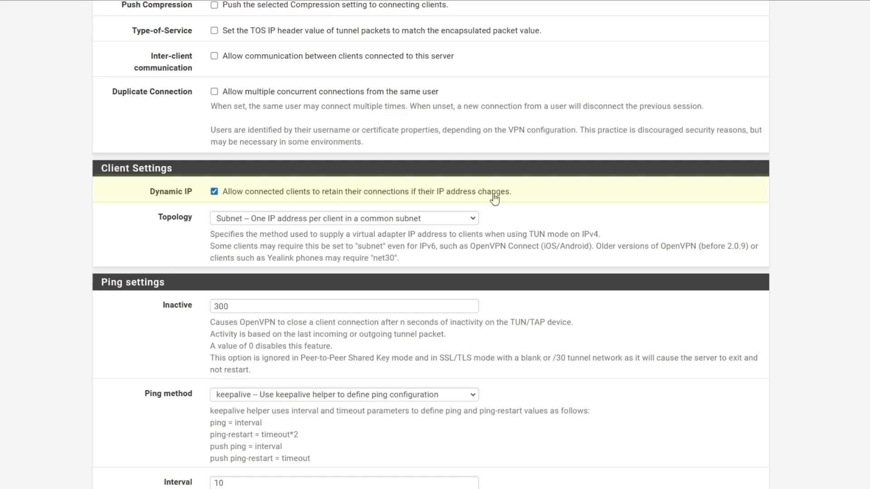
pyautogui.scroll(-3, 250, 220)
pyautogui.moveTo(97, 122); pyautogui.dragTo(175, 122)
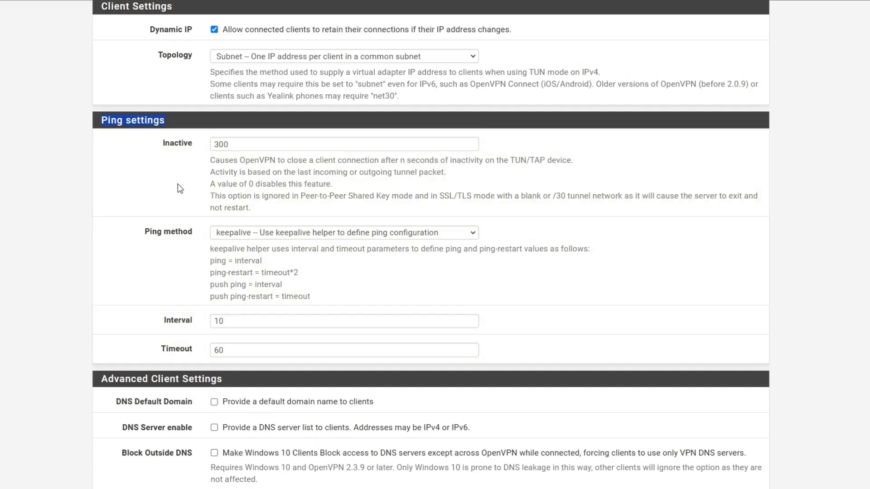
pyautogui.scroll(-5, 180, 188)
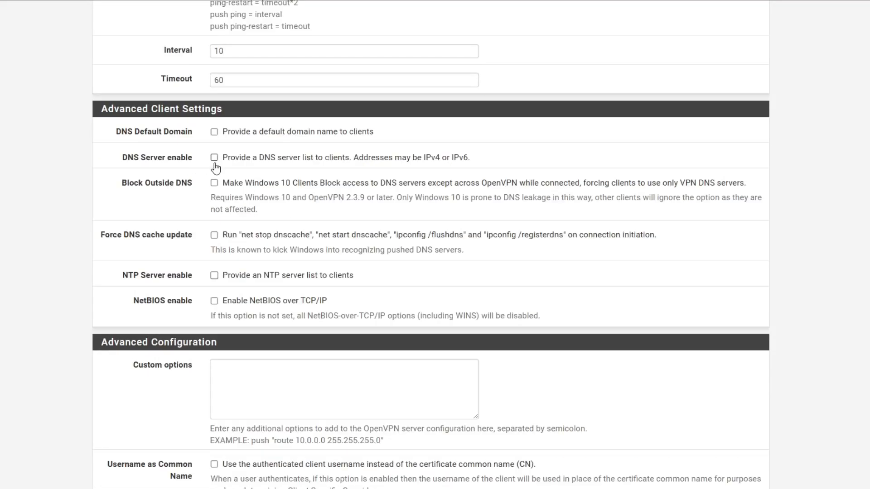
pyautogui.click(214, 132)
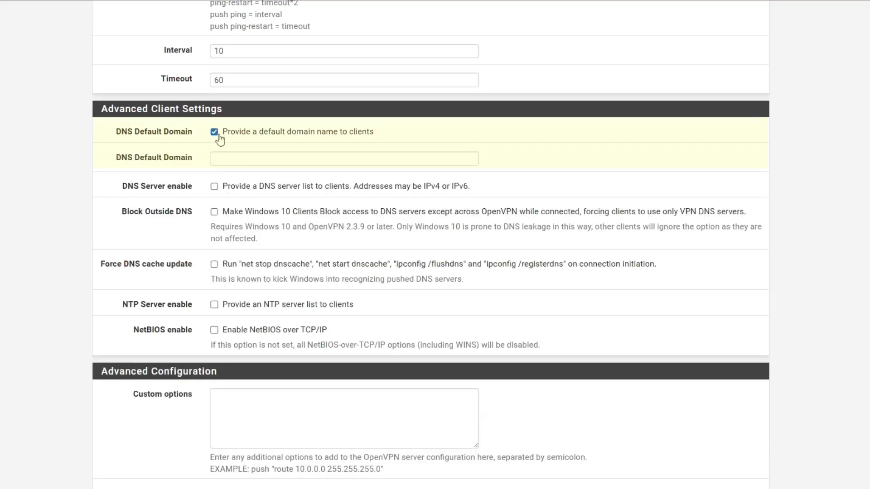
pyautogui.click(215, 132)
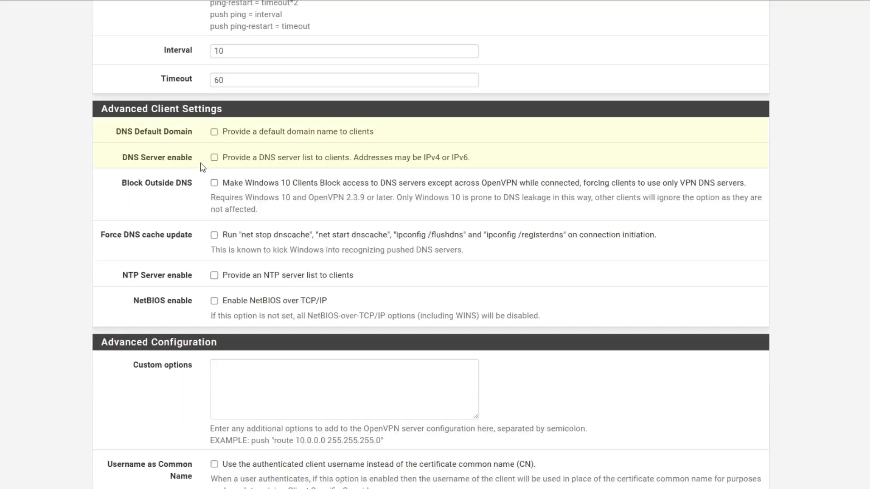
pyautogui.moveTo(122, 160); pyautogui.dragTo(200, 158)
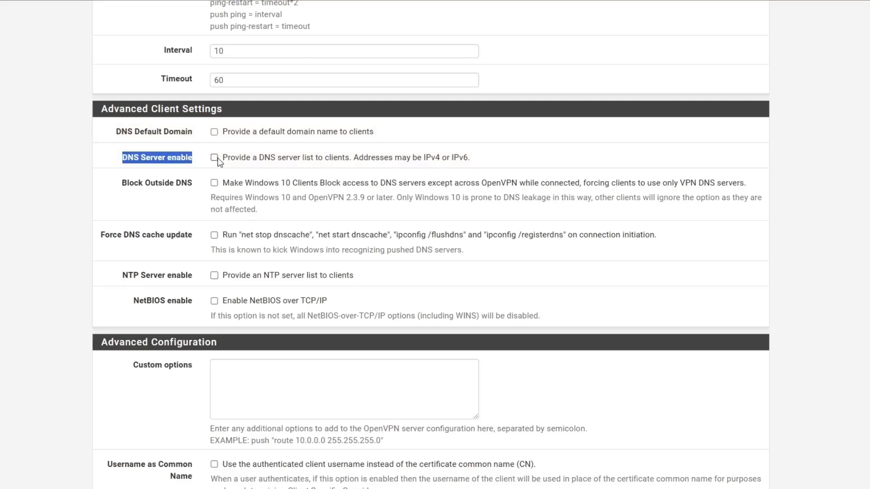
pyautogui.click(168, 212)
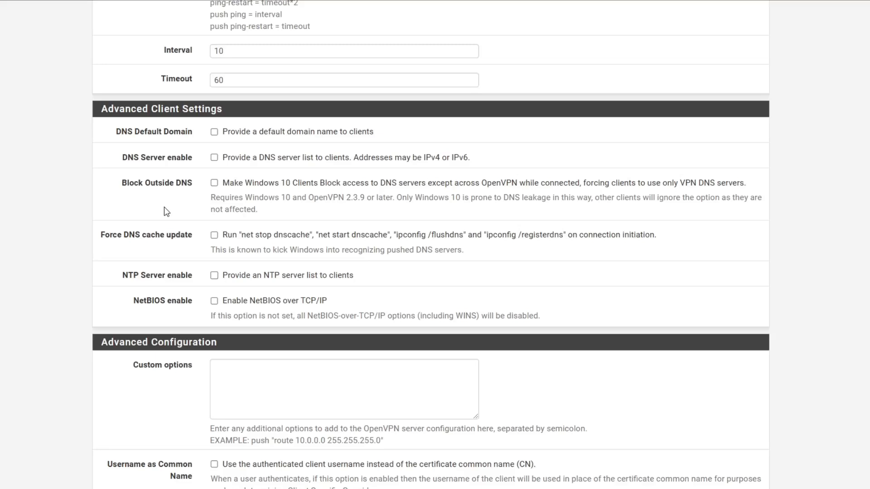
# Set Gateway creation to IPv4 only and save the OPNVPN Server.
pyautogui.scroll(-10, 166, 212)
pyautogui.moveTo(122, 275); pyautogui.dragTo(194, 273)
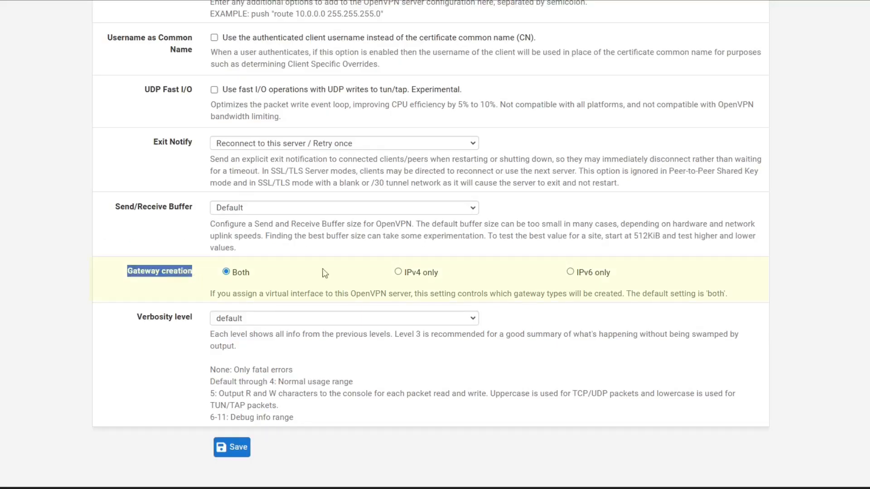
pyautogui.click(398, 272)
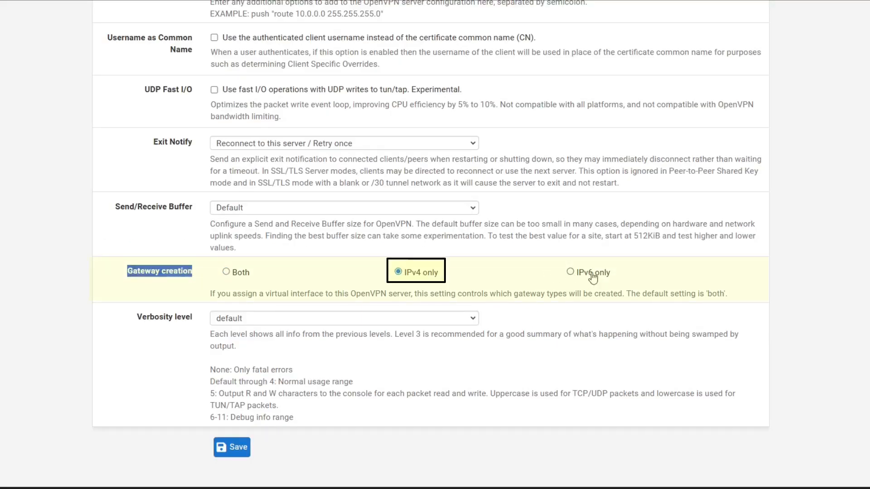
pyautogui.click(240, 448)
pyautogui.scroll(-15, 298, 338)
pyautogui.scroll(-20, 298, 339)
pyautogui.click(240, 448)
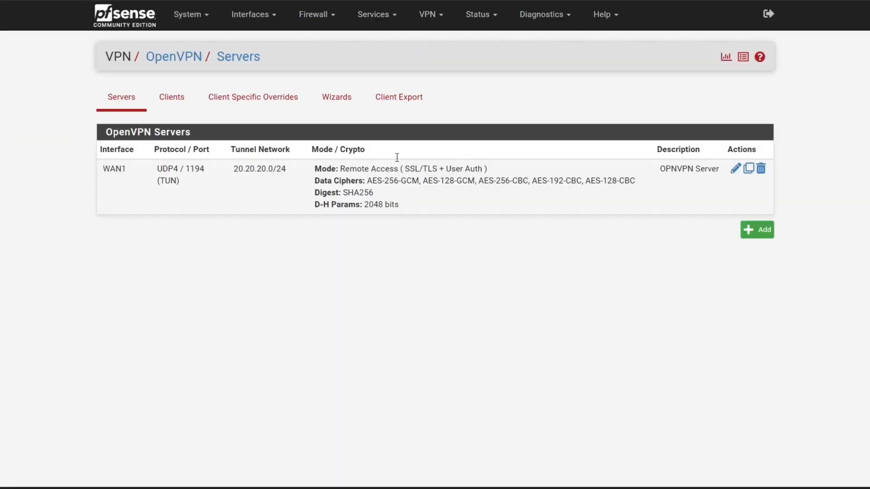
pyautogui.click(400, 106)
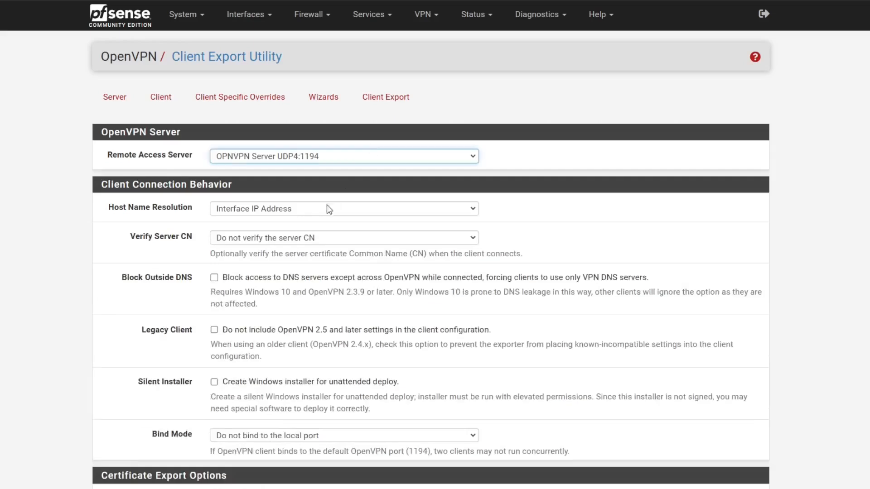
pyautogui.moveTo(197, 159); pyautogui.dragTo(126, 161)
pyautogui.click(198, 155)
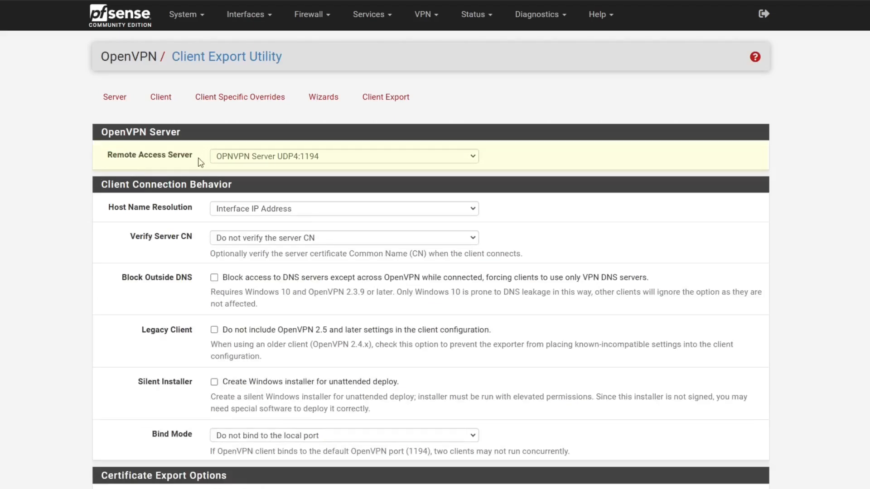
pyautogui.click(308, 158)
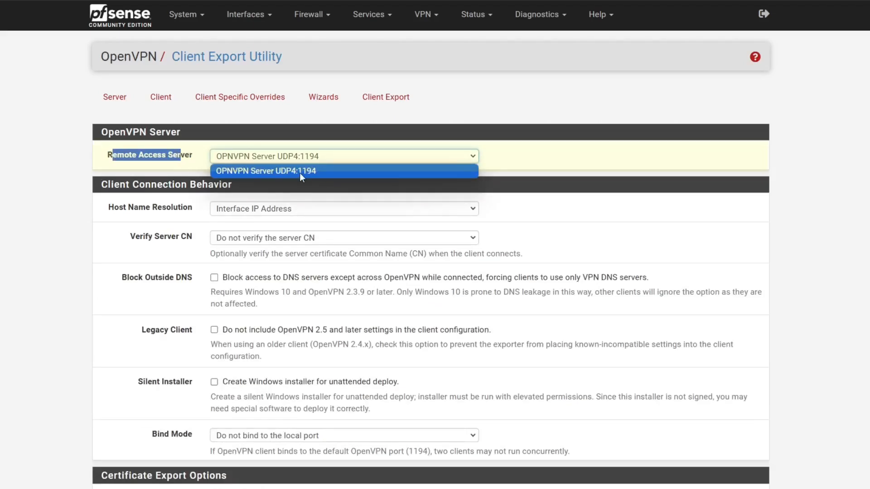
pyautogui.click(300, 173)
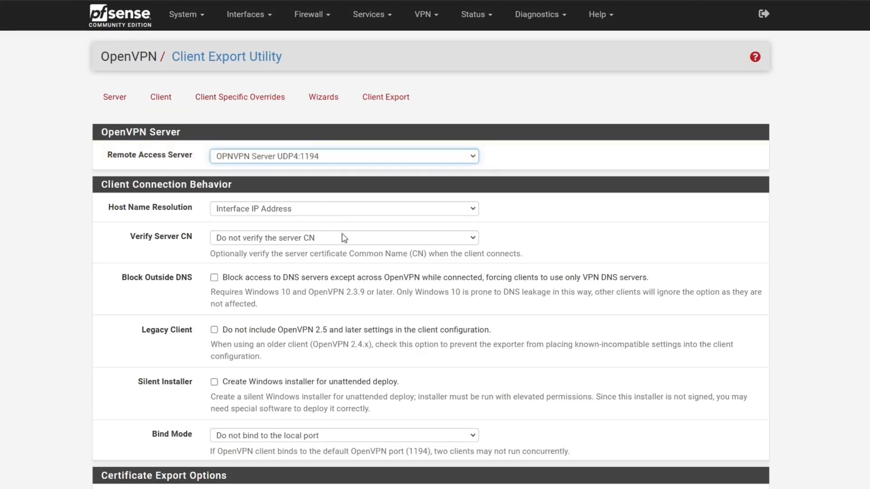
pyautogui.scroll(-20, 346, 242)
pyautogui.scroll(3, 355, 252)
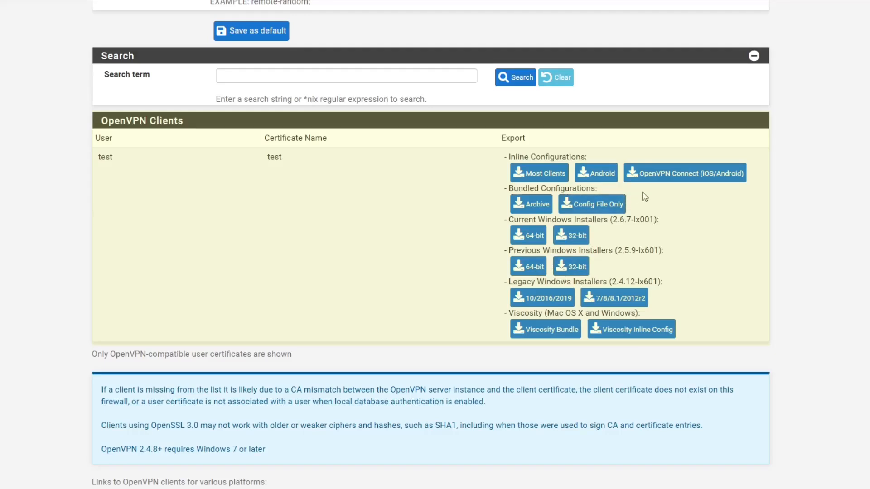
pyautogui.scroll(20, 439, 250)
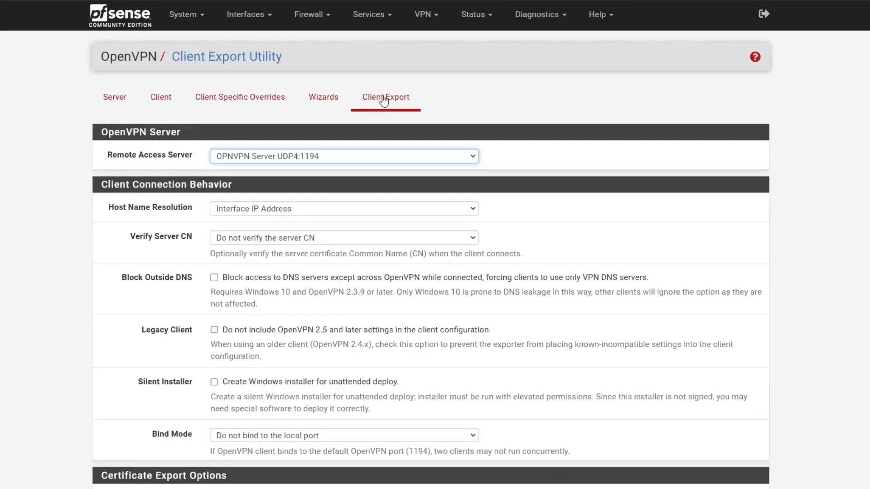
pyautogui.click(384, 104)
pyautogui.click(206, 28)
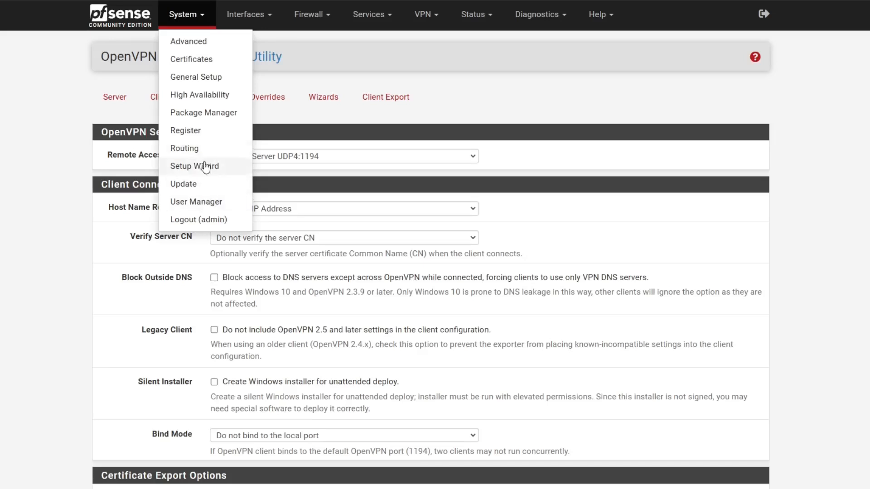
pyautogui.click(181, 113)
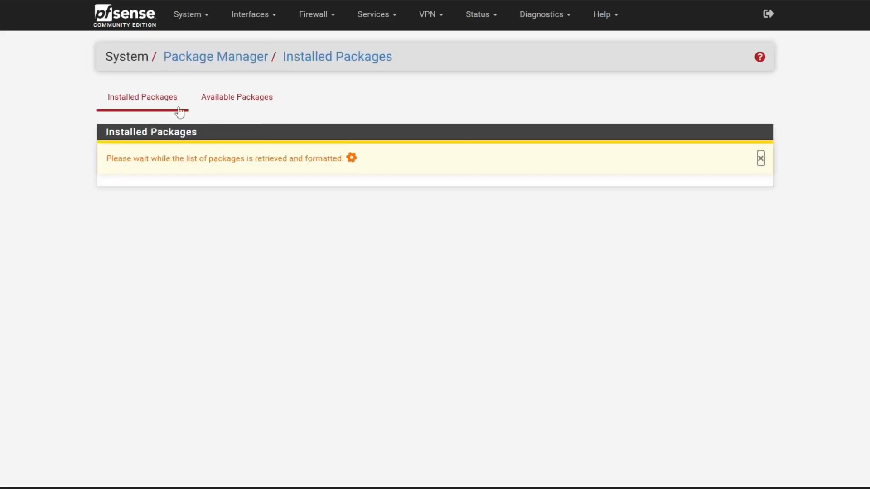
pyautogui.moveTo(125, 225); pyautogui.dragTo(209, 228)
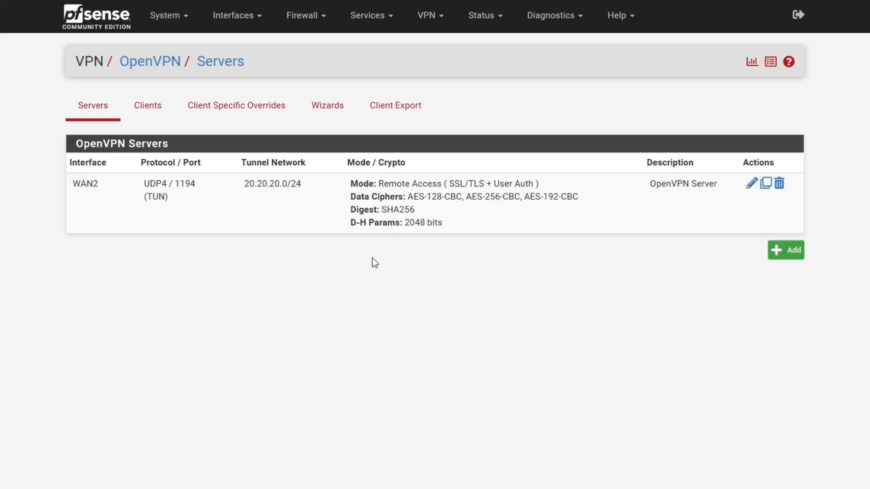
# Start a new WAN1 firewall rule matching UDP traffic.
pyautogui.click(311, 24)
pyautogui.click(306, 86)
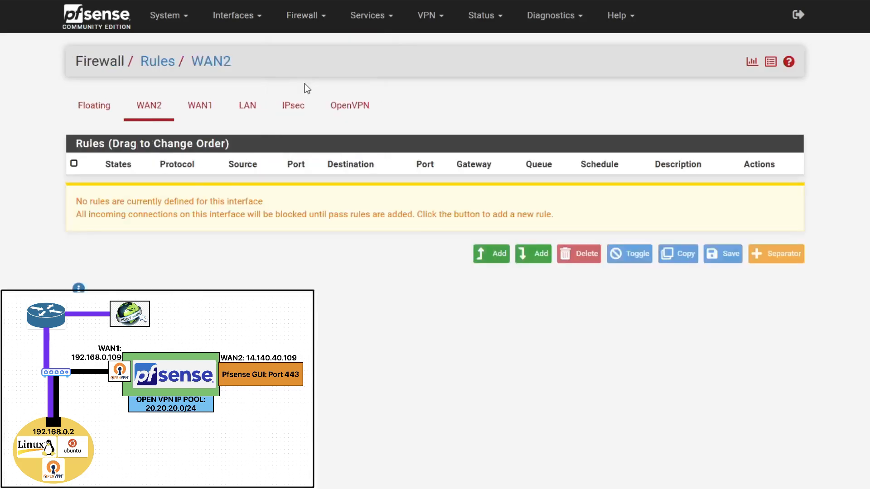
pyautogui.click(201, 111)
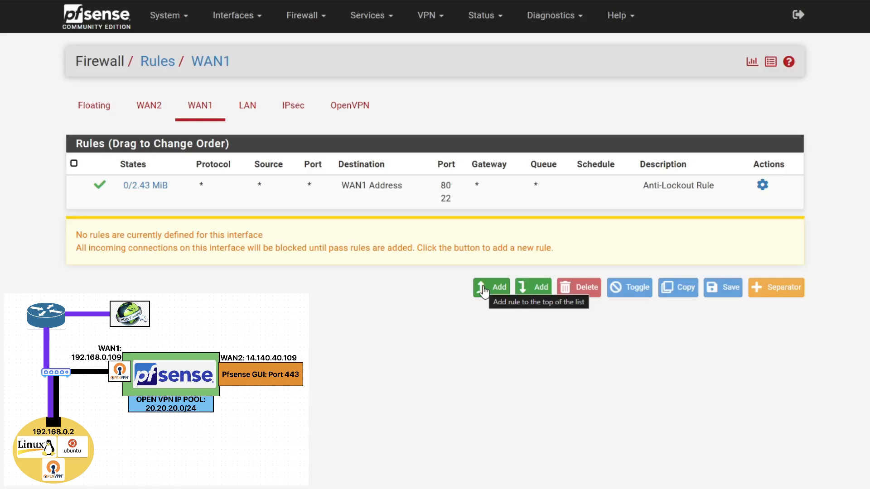
pyautogui.click(483, 288)
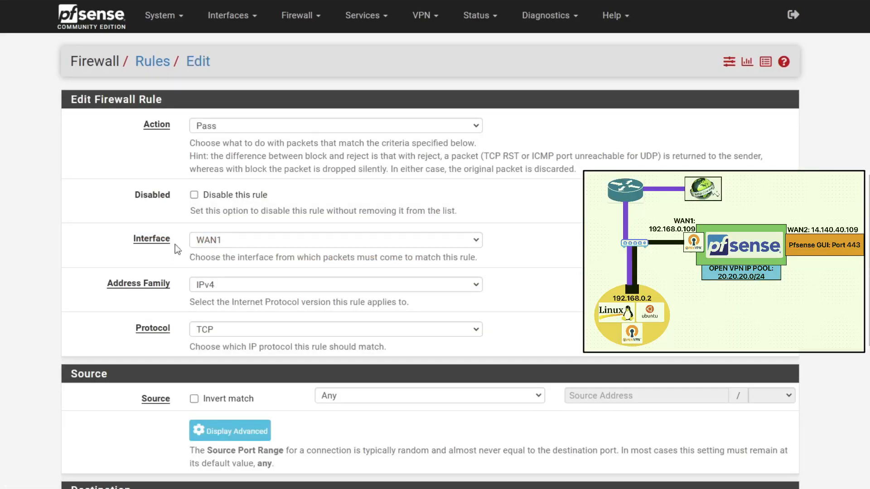
pyautogui.click(225, 333)
pyautogui.click(239, 88)
pyautogui.click(229, 330)
pyautogui.click(204, 114)
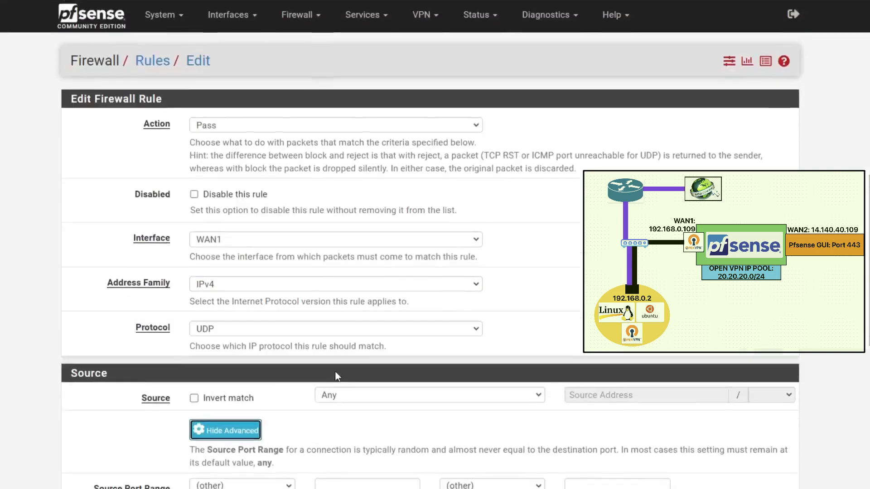
# Set the destination port to OpenVPN (1194) and save the rule.
pyautogui.scroll(-3, 333, 363)
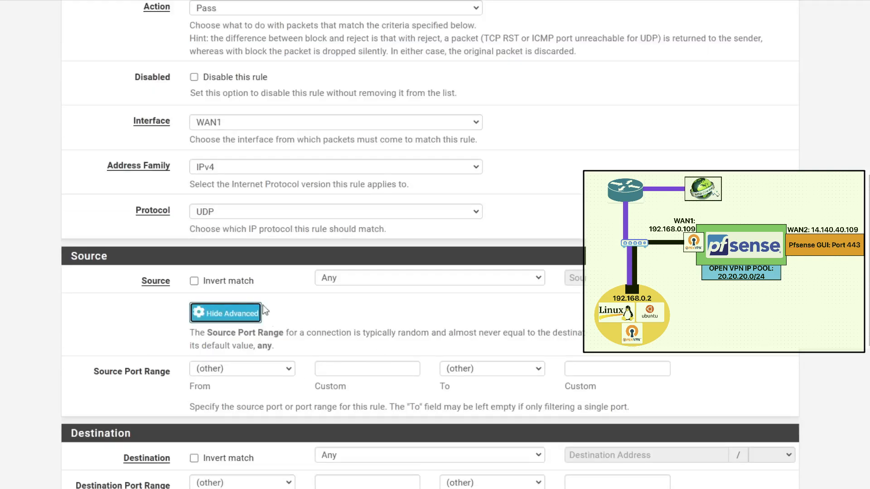
pyautogui.click(256, 312)
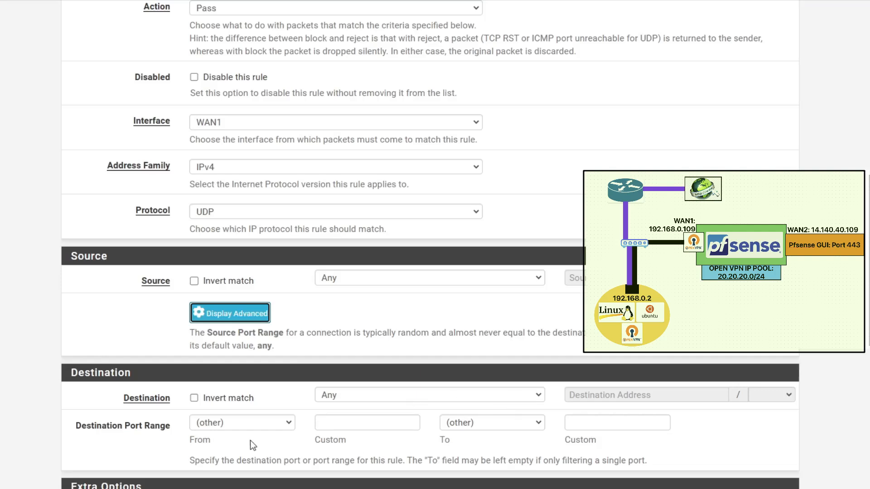
pyautogui.click(249, 424)
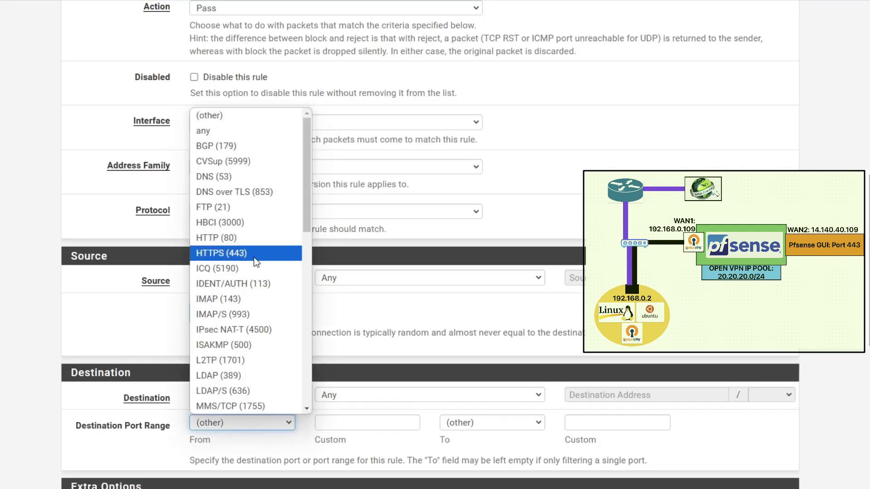
pyautogui.scroll(-3, 261, 317)
pyautogui.press('o')
pyautogui.click(262, 406)
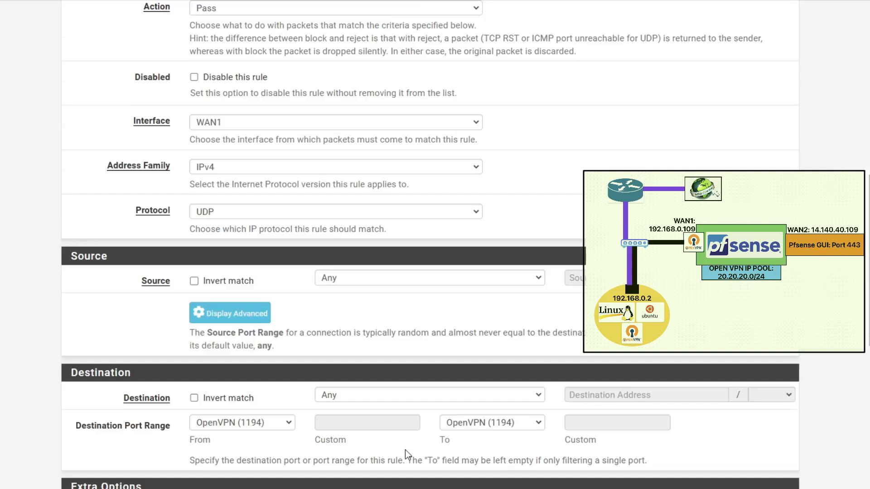
pyautogui.scroll(-4, 405, 449)
pyautogui.click(213, 483)
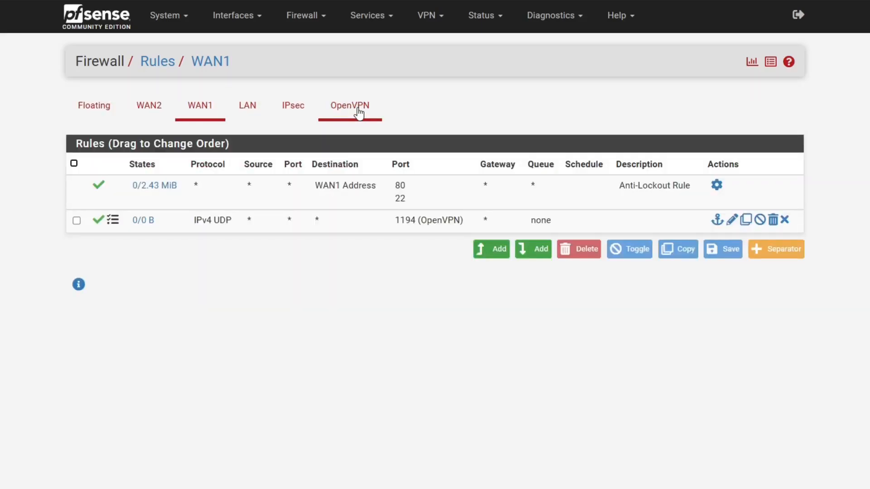
# Start a new rule on the OpenVPN interface with protocol Any.
pyautogui.click(359, 113)
pyautogui.click(494, 253)
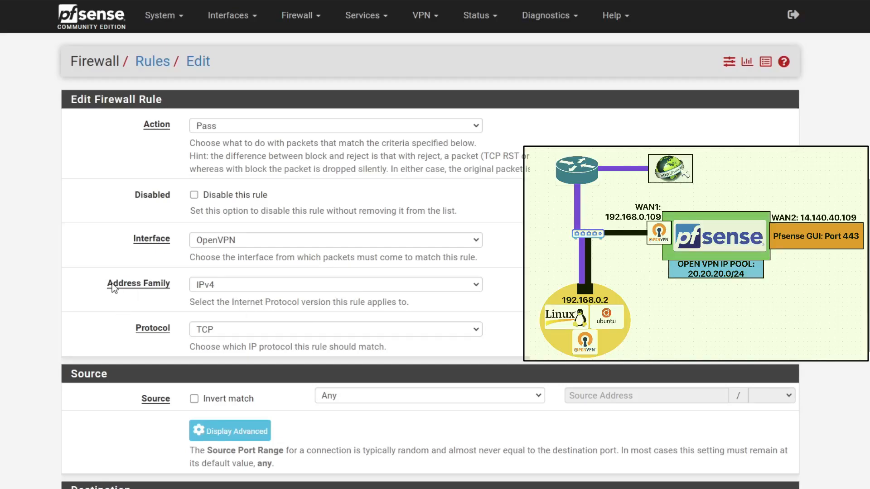
pyautogui.scroll(-1, 306, 191)
pyautogui.click(311, 271)
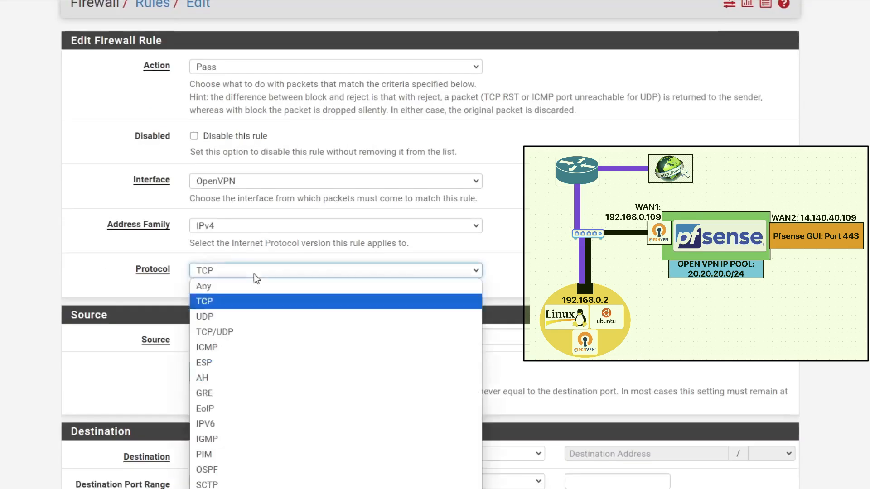
pyautogui.click(311, 286)
# Set the rule's destination to the WAN2 address, enable logging, and save it.
pyautogui.scroll(-3, 369, 237)
pyautogui.click(376, 275)
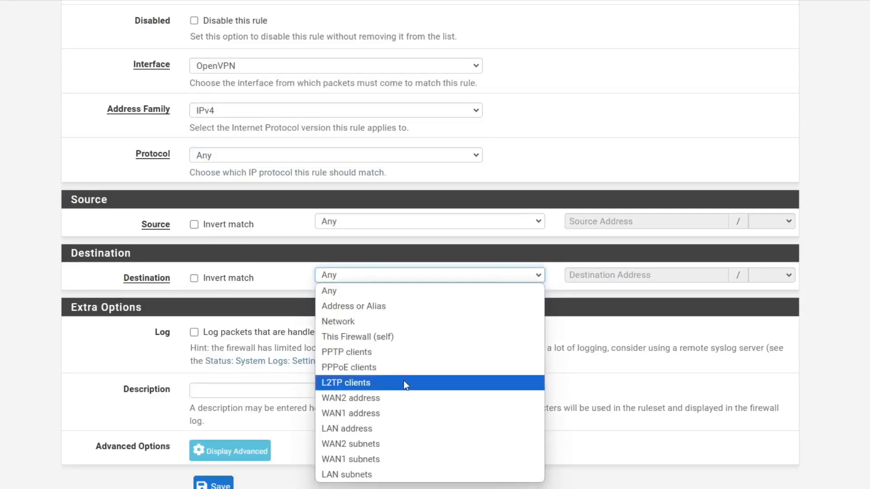
pyautogui.click(351, 397)
pyautogui.click(194, 332)
pyautogui.click(231, 484)
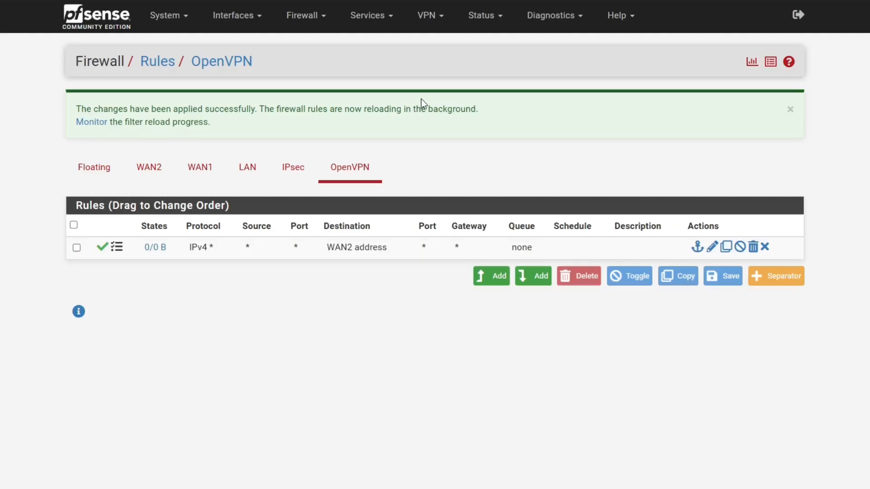
pyautogui.click(435, 28)
# Open the OpenVPN Client Export page and select the OpenVPN Server UDP4:1194 remote access server.
pyautogui.click(443, 82)
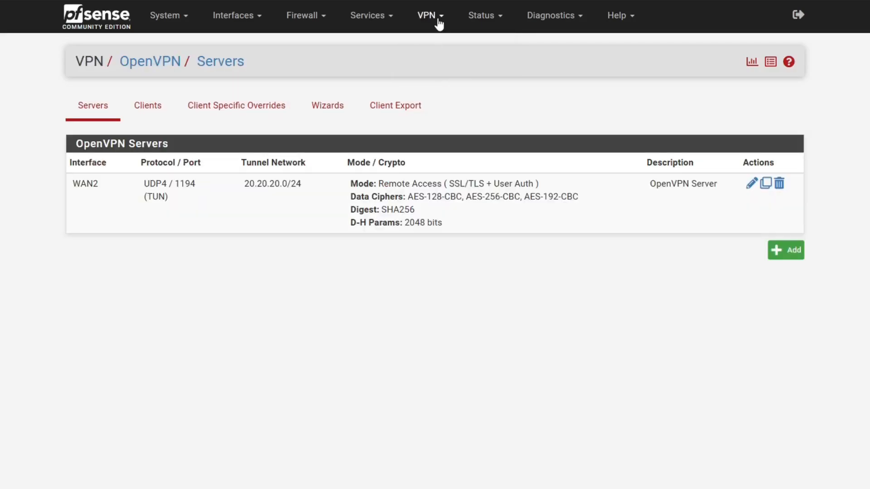
pyautogui.click(396, 113)
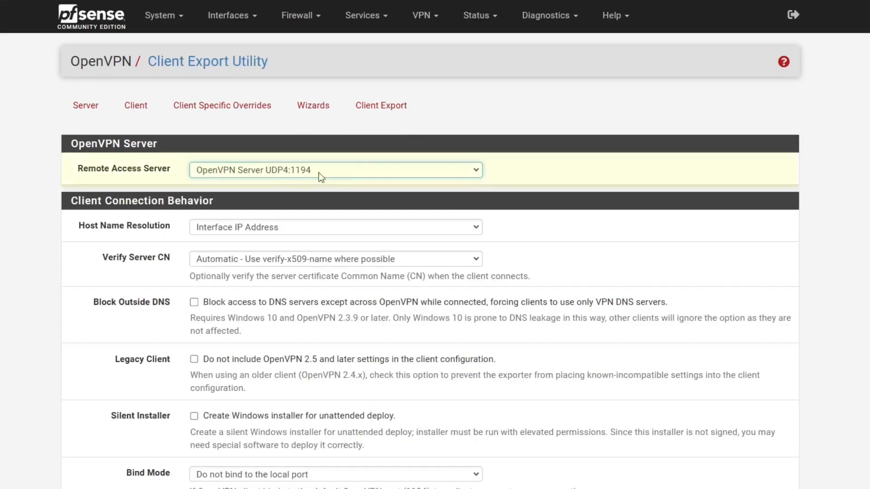
pyautogui.click(296, 178)
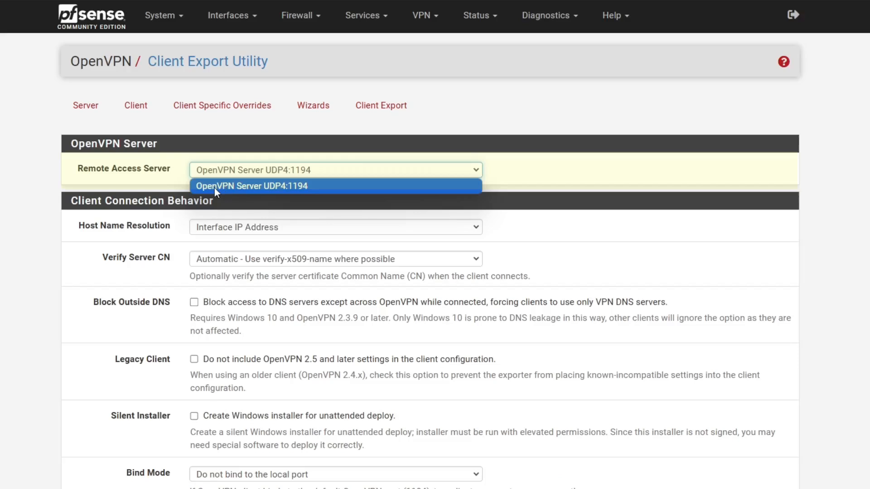
pyautogui.click(245, 189)
# Review the Host Name Resolution and Verify Server CN settings, then scroll to the OpenVPN Clients section.
pyautogui.moveTo(79, 226); pyautogui.dragTo(172, 233)
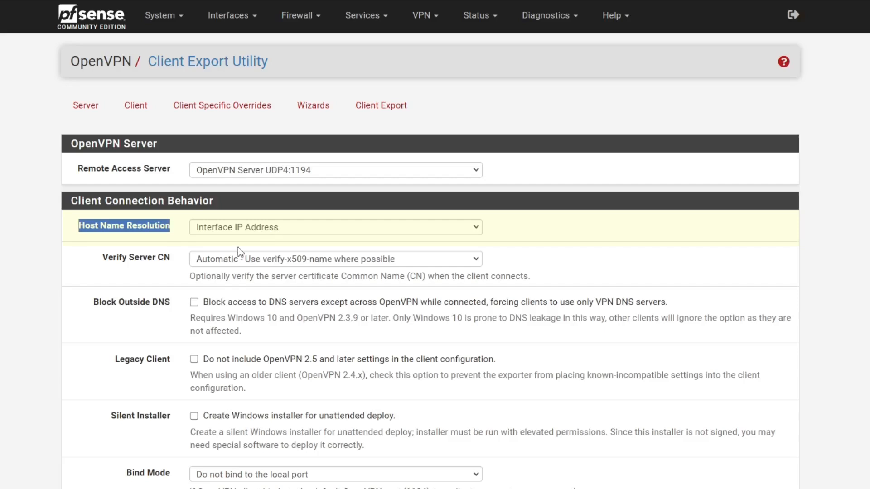
pyautogui.moveTo(102, 256); pyautogui.dragTo(169, 259)
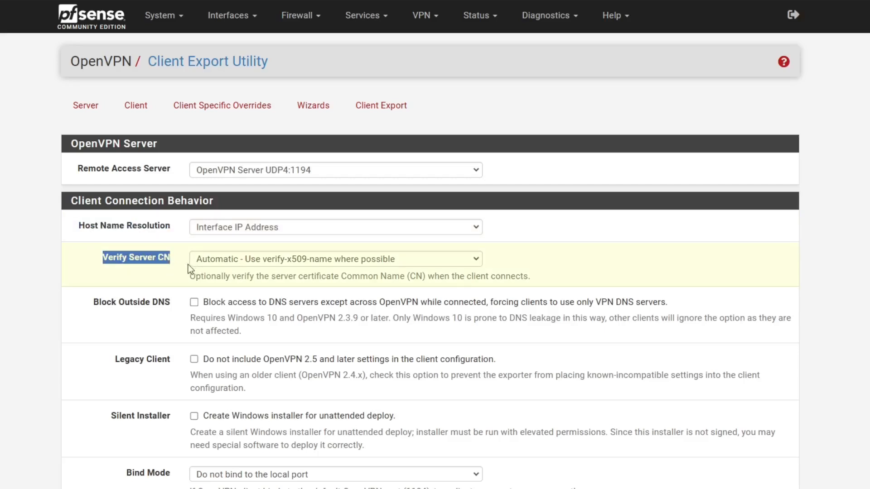
pyautogui.scroll(-3, 193, 270)
pyautogui.scroll(-4, 165, 331)
pyautogui.scroll(6, 167, 331)
pyautogui.scroll(-5, 181, 230)
pyautogui.scroll(-11, 183, 233)
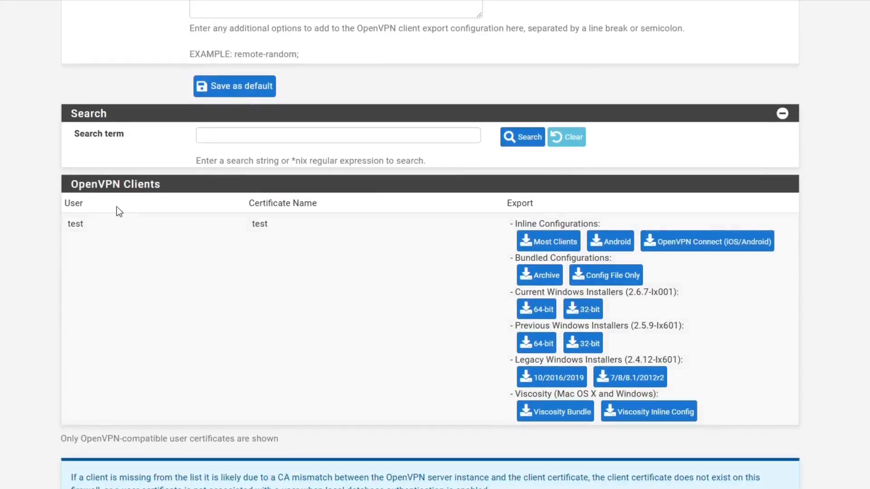
pyautogui.tripleClick(72, 183)
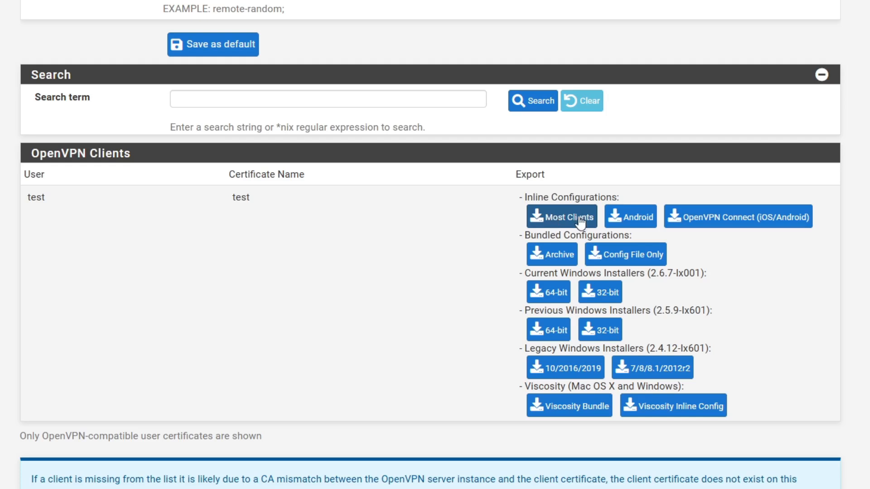
# Download the test user's Inline Configurations 'Most Clients' .ovpn file.
pyautogui.click(519, 227)
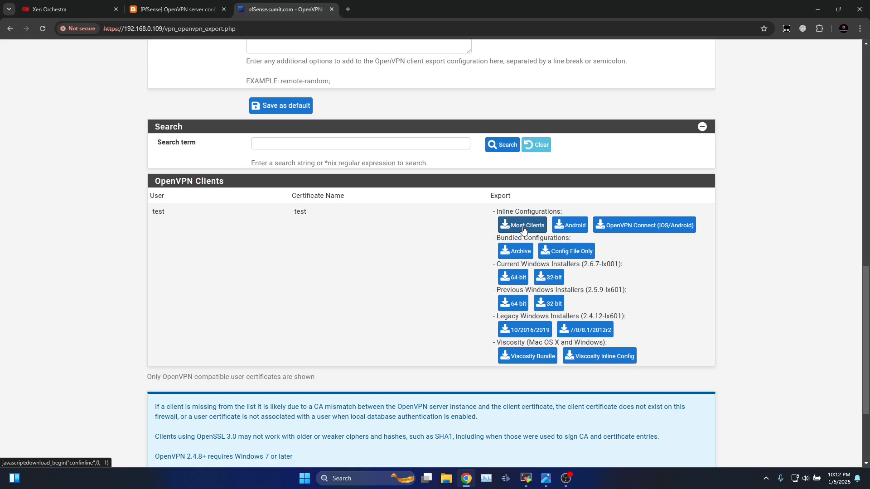
pyautogui.click(524, 230)
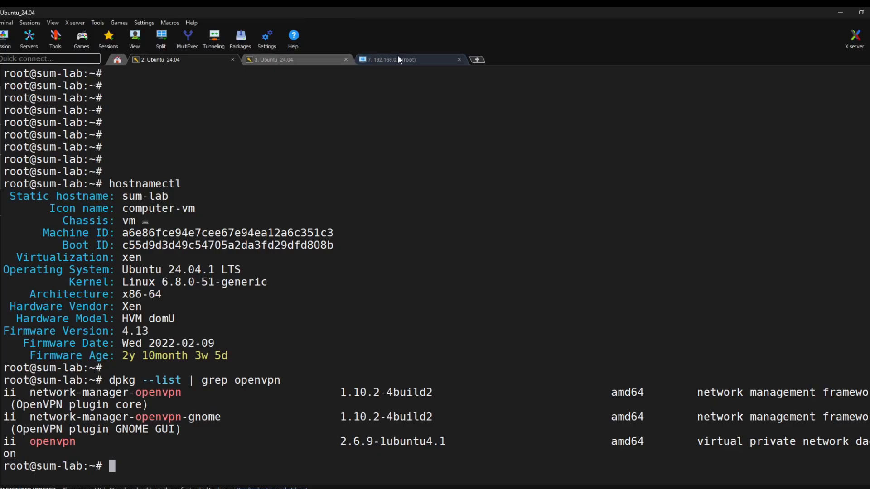
pyautogui.click(398, 58)
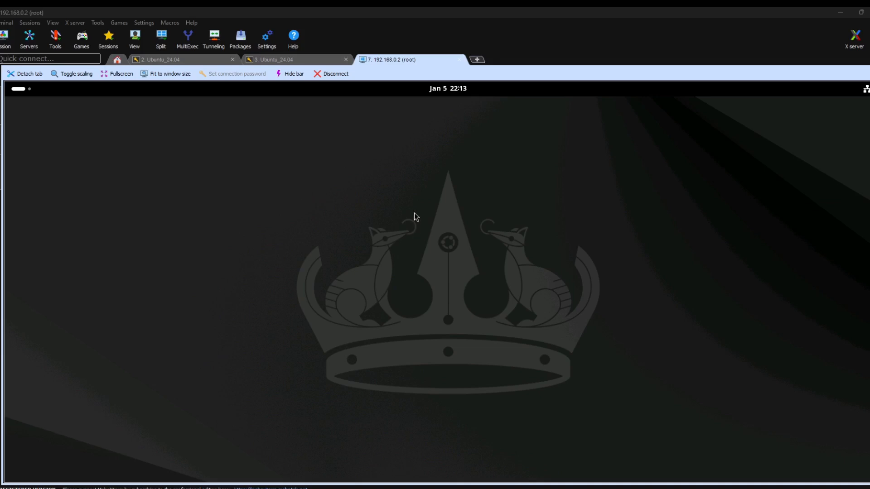
pyautogui.rightClick(333, 165)
pyautogui.click(287, 132)
pyautogui.click(181, 59)
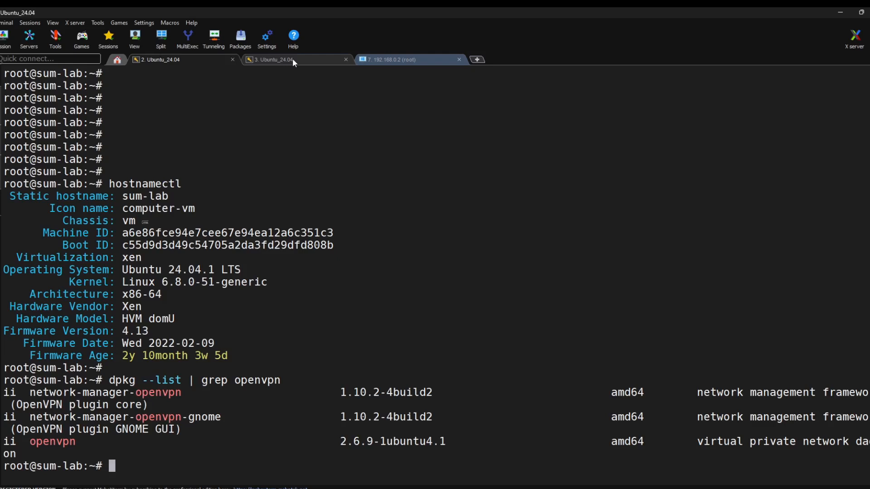
pyautogui.click(292, 60)
pyautogui.click(181, 60)
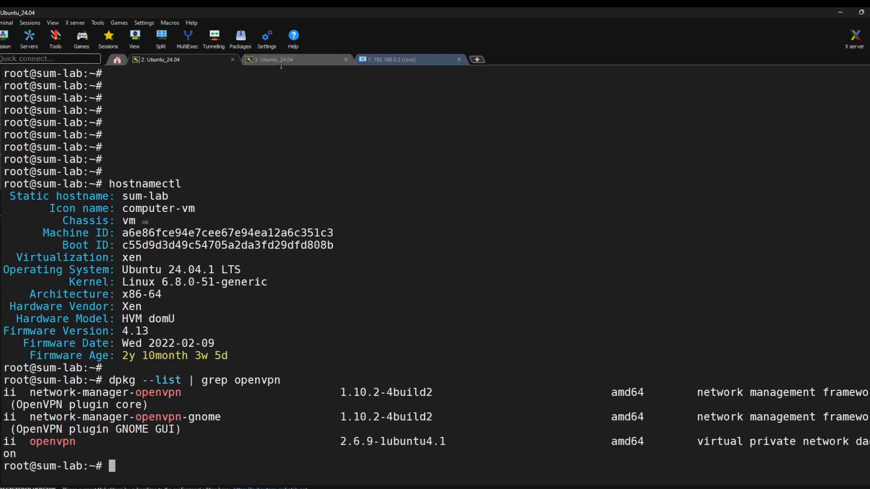
pyautogui.click(287, 50)
pyautogui.click(193, 53)
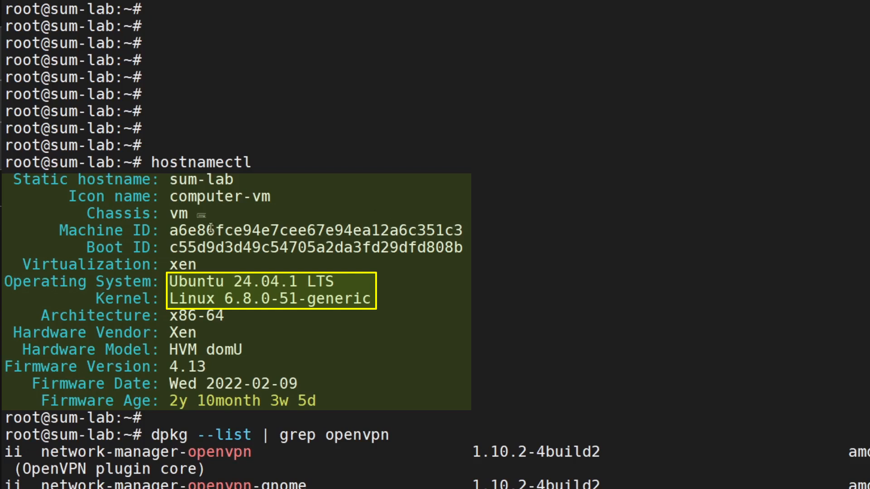
pyautogui.moveTo(146, 164); pyautogui.dragTo(260, 170)
pyautogui.click(299, 277)
pyautogui.moveTo(171, 282); pyautogui.dragTo(349, 284)
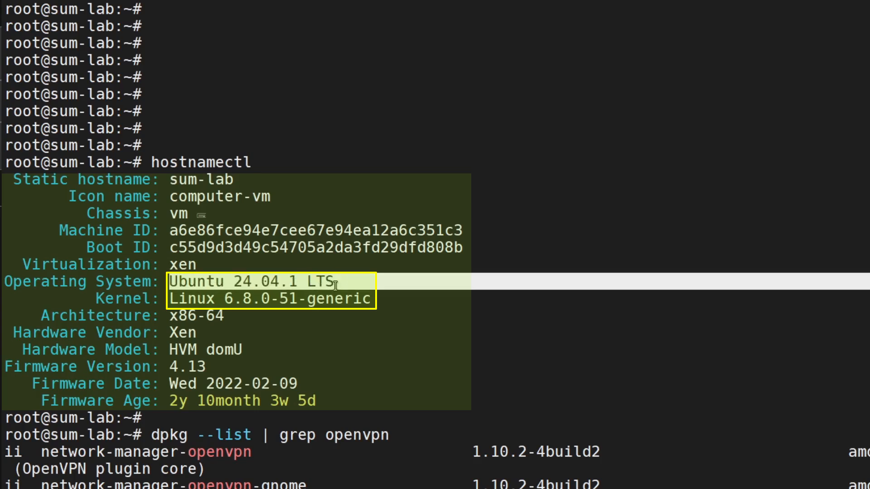
pyautogui.click(323, 326)
pyautogui.moveTo(39, 417); pyautogui.dragTo(77, 419)
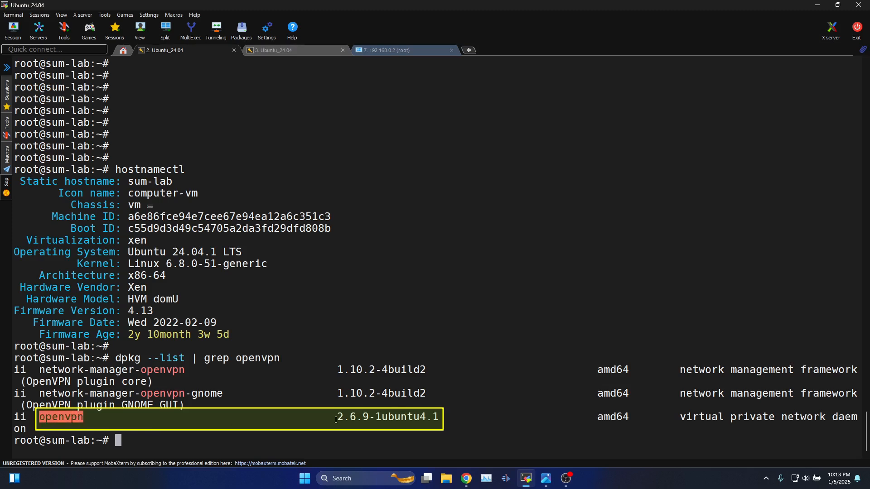
pyautogui.moveTo(338, 420); pyautogui.dragTo(367, 418)
pyautogui.click(260, 433)
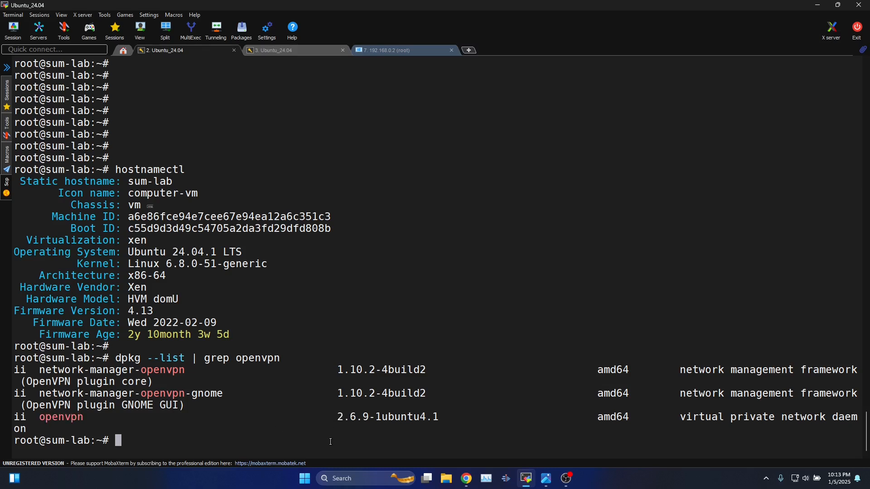
# Run 'apt install openvpn' and highlight the new 2.6.12 version being set up.
pyautogui.write('apt ')
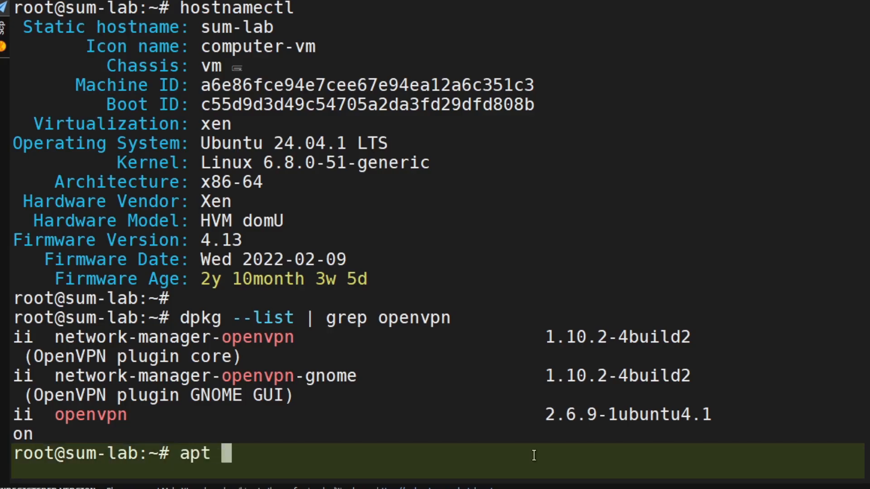
pyautogui.write('install openvpn')
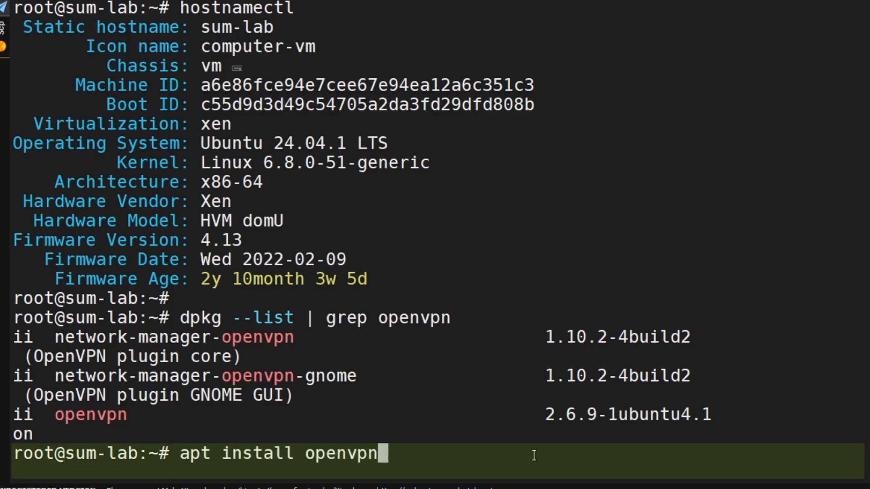
pyautogui.press('Return')
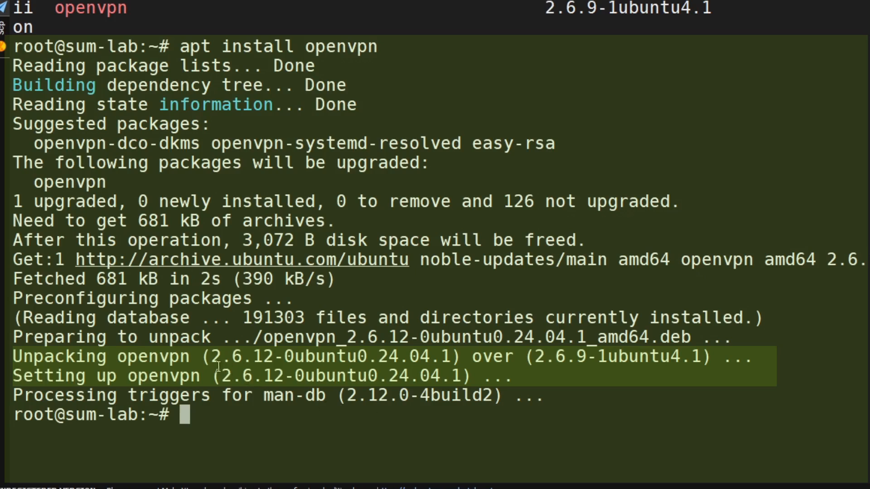
pyautogui.moveTo(214, 359); pyautogui.dragTo(279, 364)
pyautogui.click(313, 373)
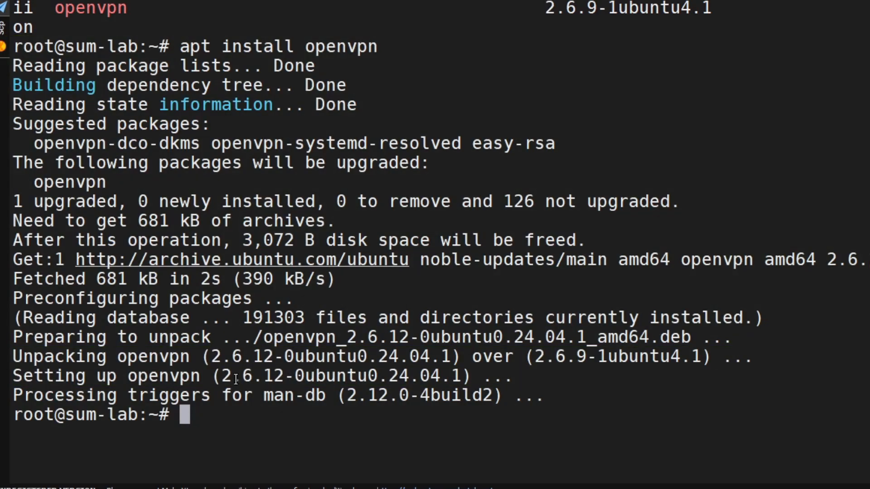
pyautogui.moveTo(223, 378); pyautogui.dragTo(282, 379)
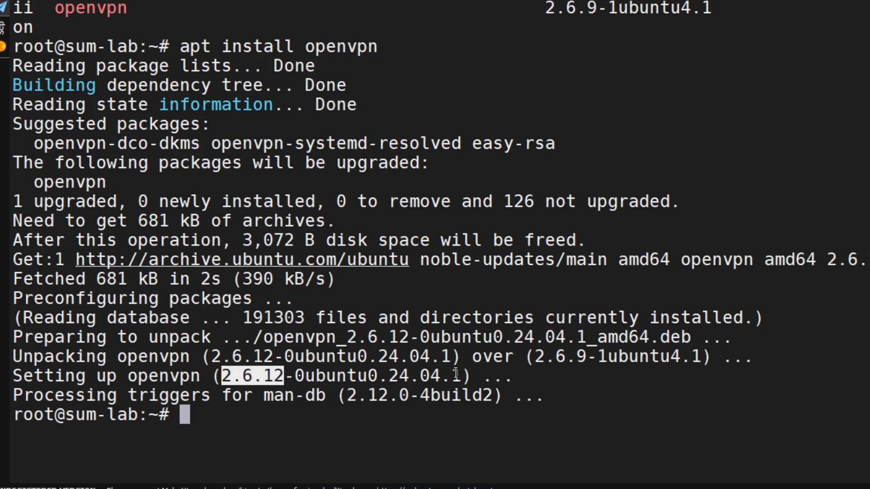
pyautogui.press('Return')
pyautogui.press('Return')
pyautogui.press('Return')
pyautogui.press('Return')
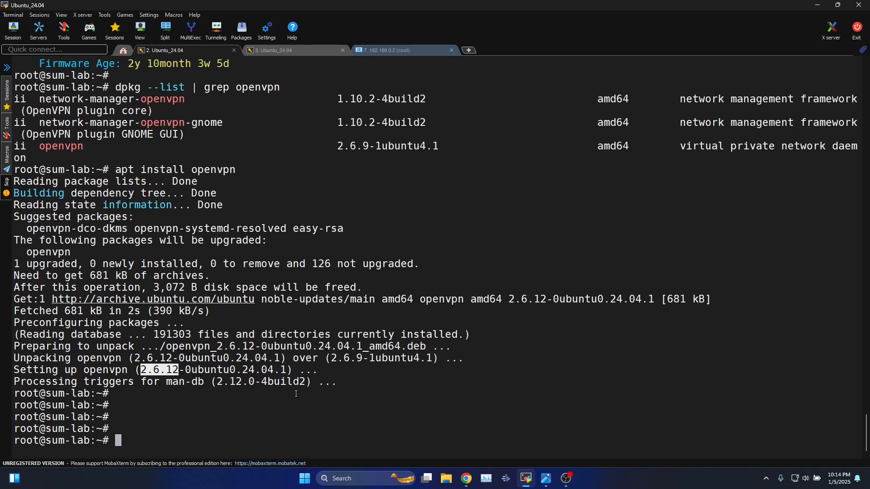
# Run ifconfig and highlight the enX0 interface with address 192.168.0.2.
pyautogui.write('ifconfig')
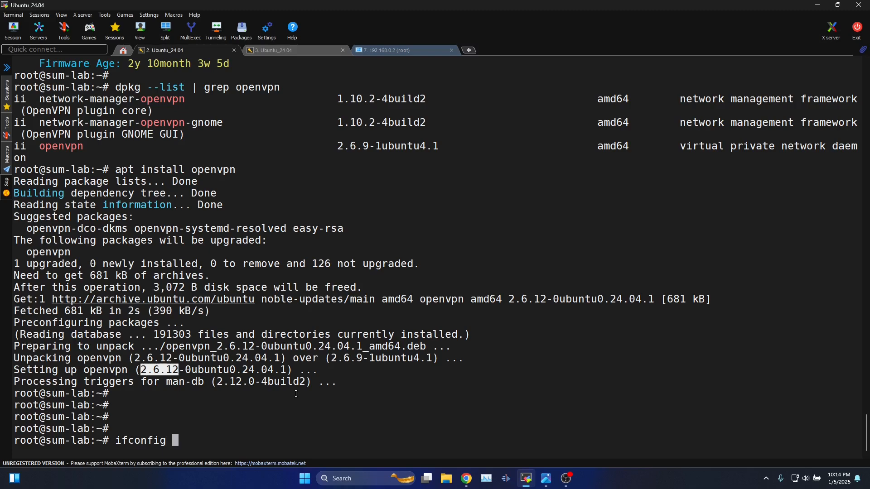
pyautogui.press('Return')
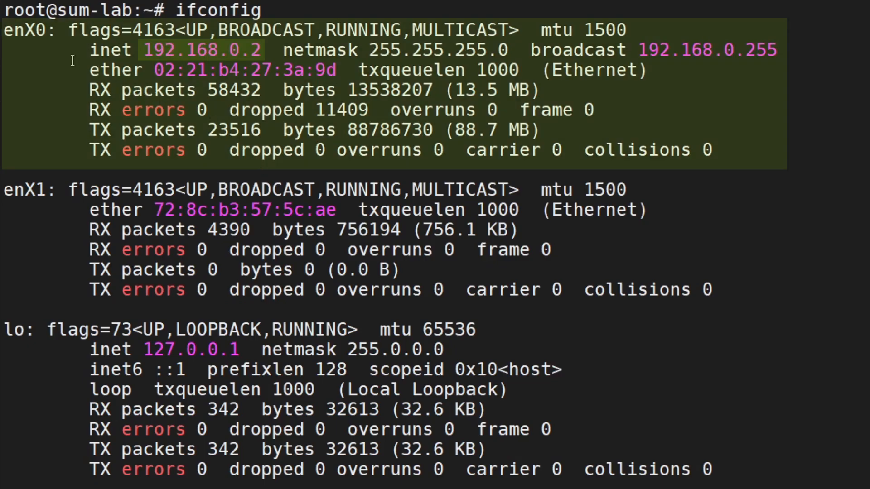
pyautogui.moveTo(3, 29); pyautogui.dragTo(45, 29)
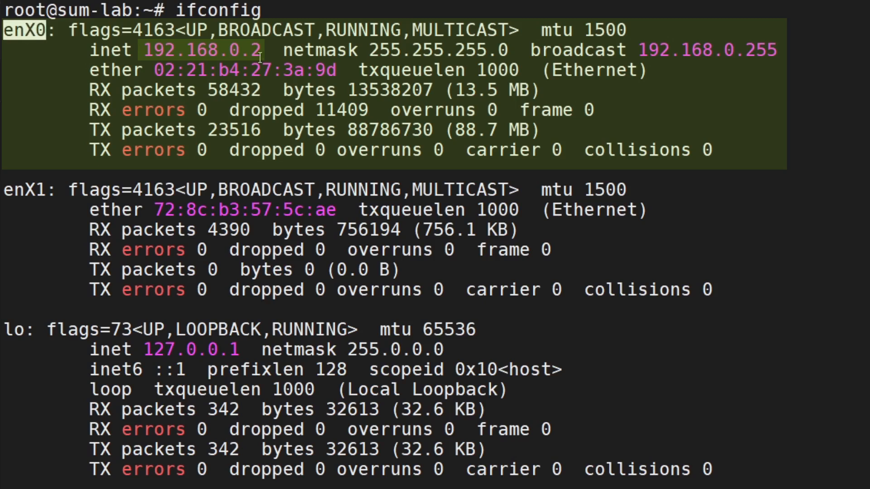
pyautogui.moveTo(138, 49); pyautogui.dragTo(256, 50)
pyautogui.click(637, 238)
pyautogui.press('Return')
pyautogui.press('Return')
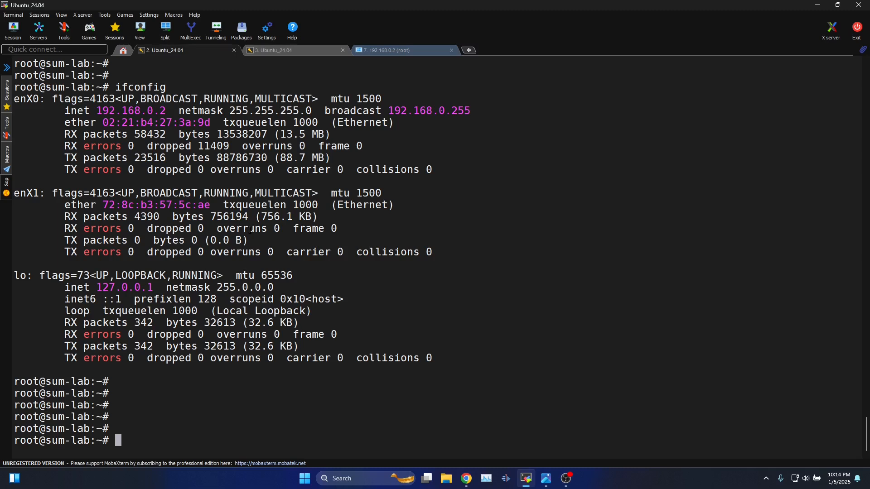
# Run 'ls /home/sum/Desktop/' and highlight the exported pfSense .ovpn file name.
pyautogui.write('ls /home/sum/Desktop/')
pyautogui.press('Return')
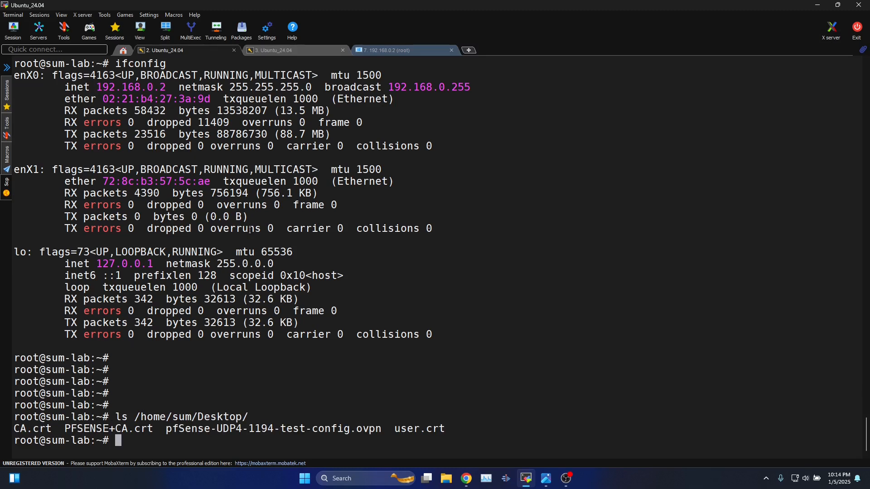
pyautogui.moveTo(270, 436); pyautogui.dragTo(637, 437)
# Export the PFSENSE CA certificate from System > Certificates > Authorities.
pyautogui.click(648, 411)
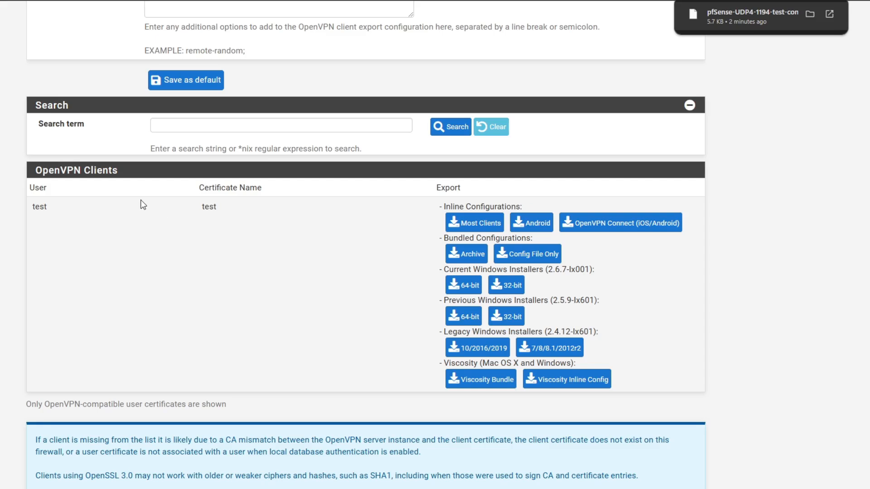
pyautogui.scroll(13, 141, 203)
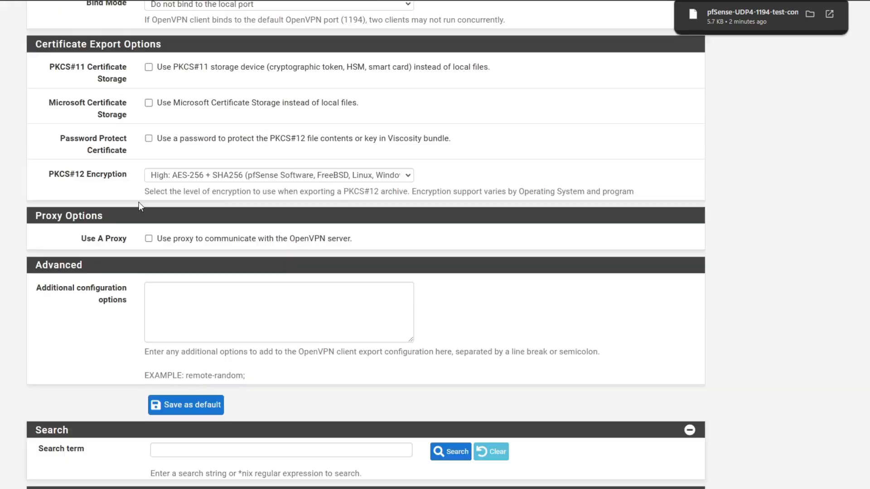
pyautogui.scroll(3, 140, 207)
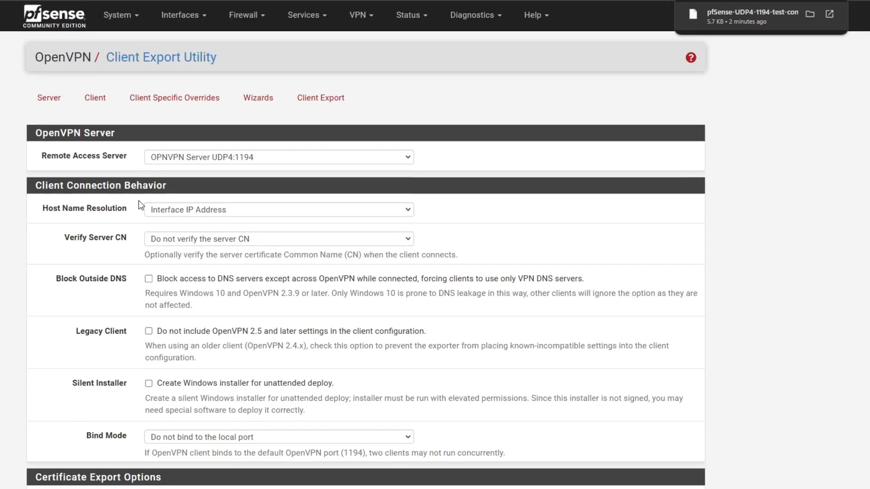
pyautogui.click(116, 14)
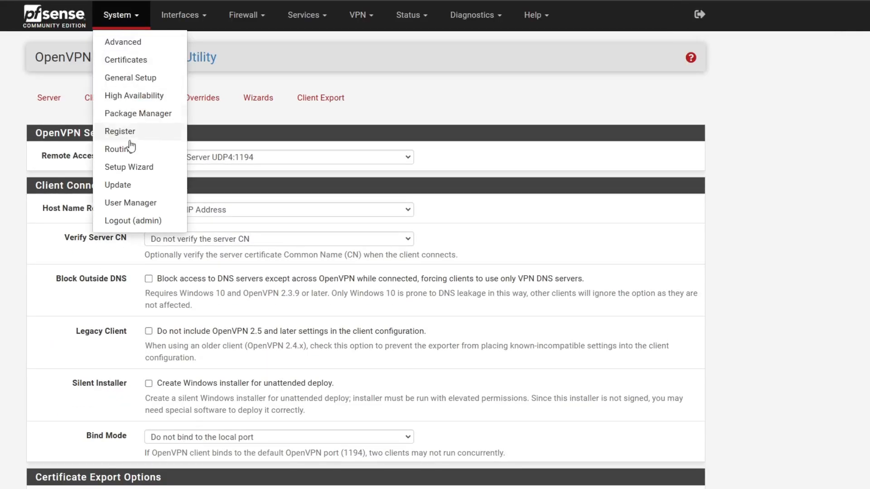
pyautogui.click(126, 59)
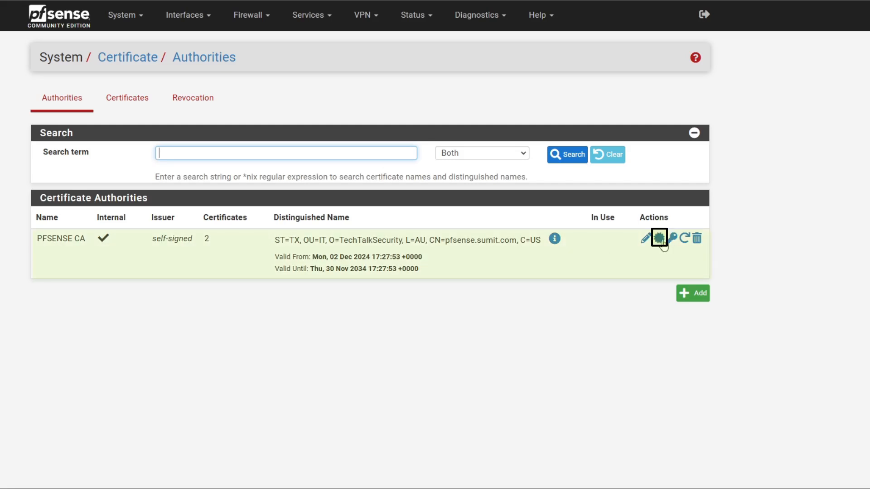
pyautogui.click(660, 239)
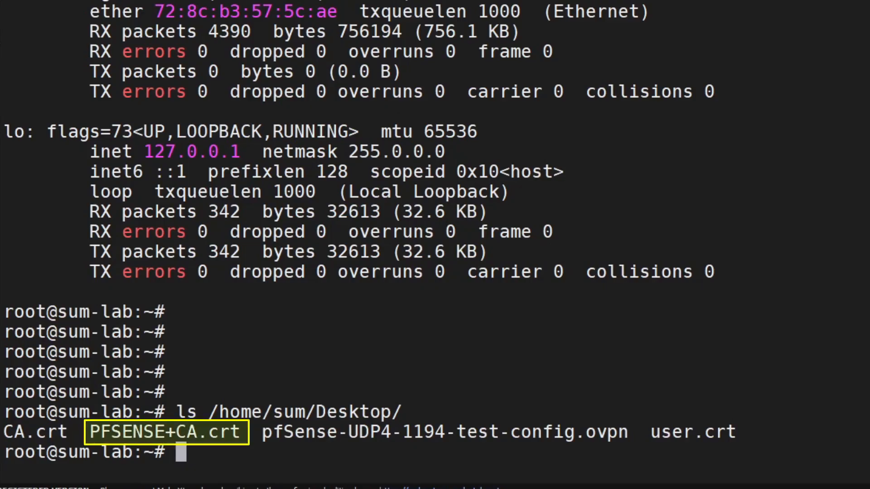
# Highlight the PFSENSE+CA.crt and pfSense-UDP4-1194-test-config.ovpn files, then check the blog instructions.
pyautogui.moveTo(90, 433); pyautogui.dragTo(362, 435)
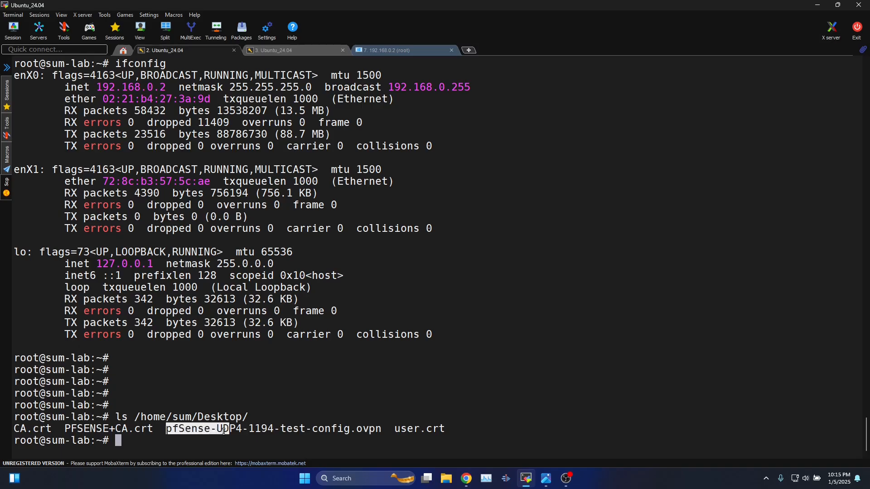
pyautogui.moveTo(223, 431); pyautogui.dragTo(380, 431)
pyautogui.click(365, 432)
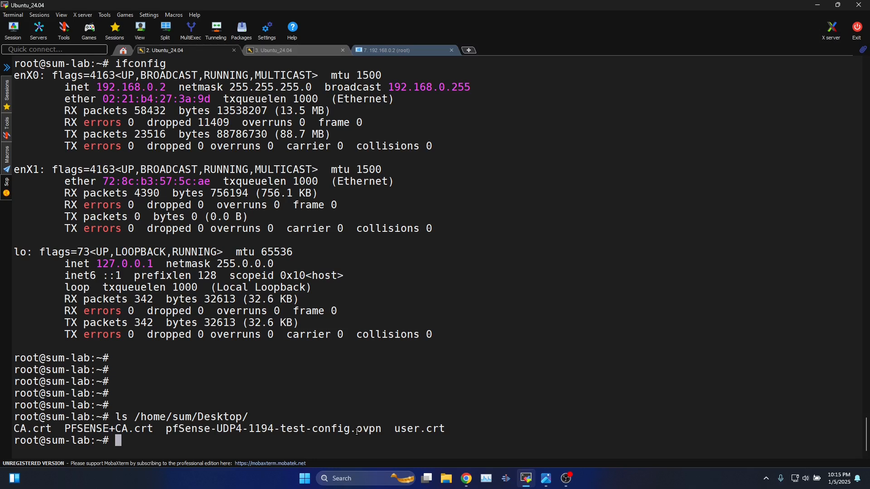
pyautogui.moveTo(359, 430); pyautogui.dragTo(381, 431)
pyautogui.hotkey('alt', 'Tab')
pyautogui.scroll(-5, 438, 244)
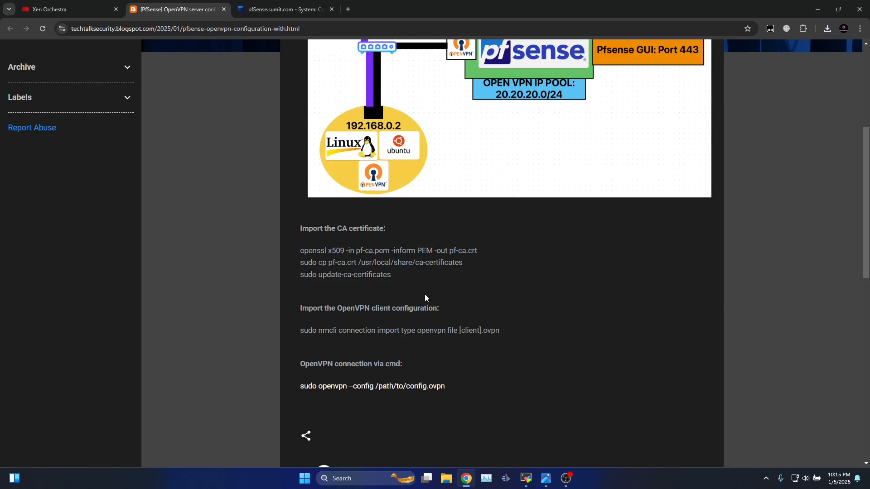
pyautogui.hotkey('alt', 'Tab')
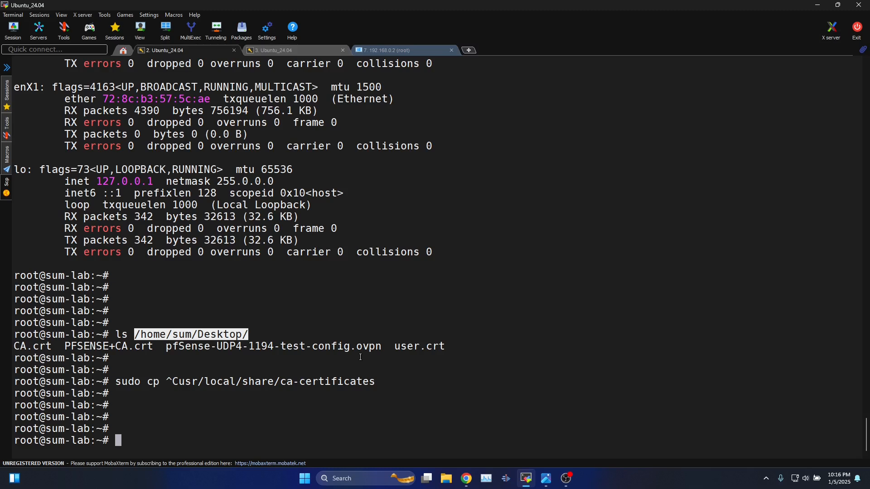
pyautogui.write('curl -k ')
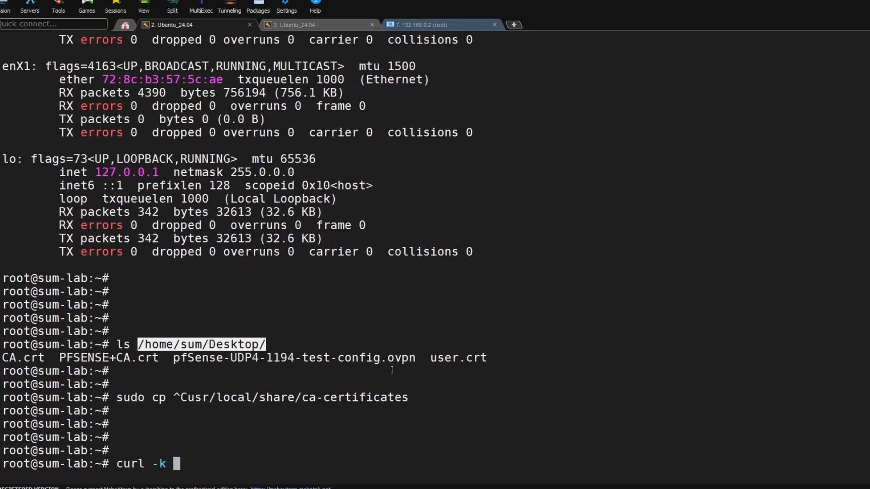
pyautogui.write('-v https')
pyautogui.press('BackSpace')
pyautogui.write('ps://192.168.0.109')
pyautogui.press('Return')
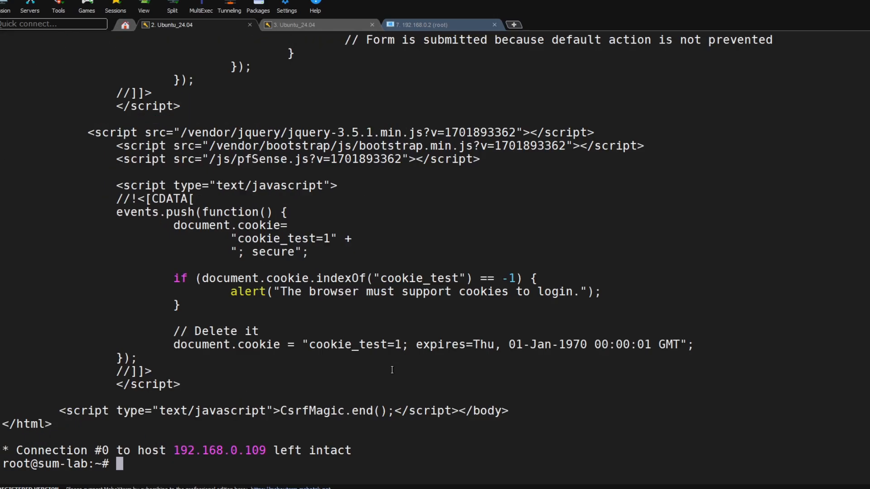
pyautogui.scroll(15, 326, 377)
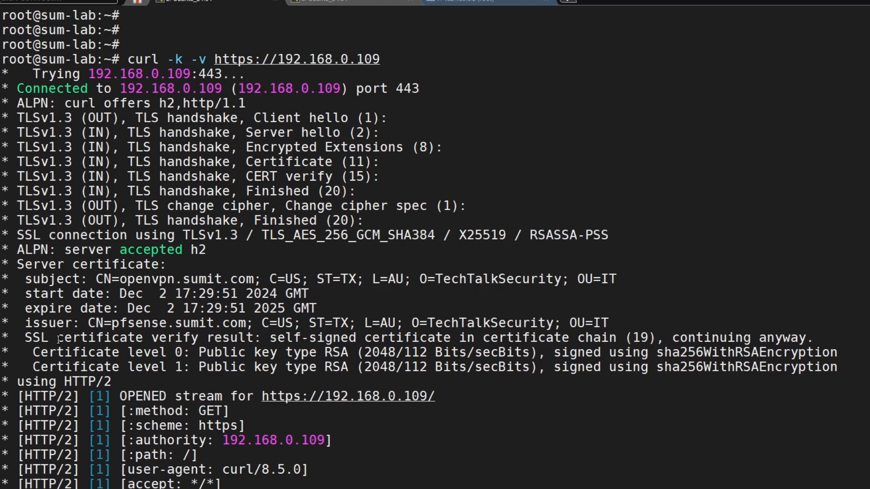
pyautogui.moveTo(25, 339); pyautogui.dragTo(814, 338)
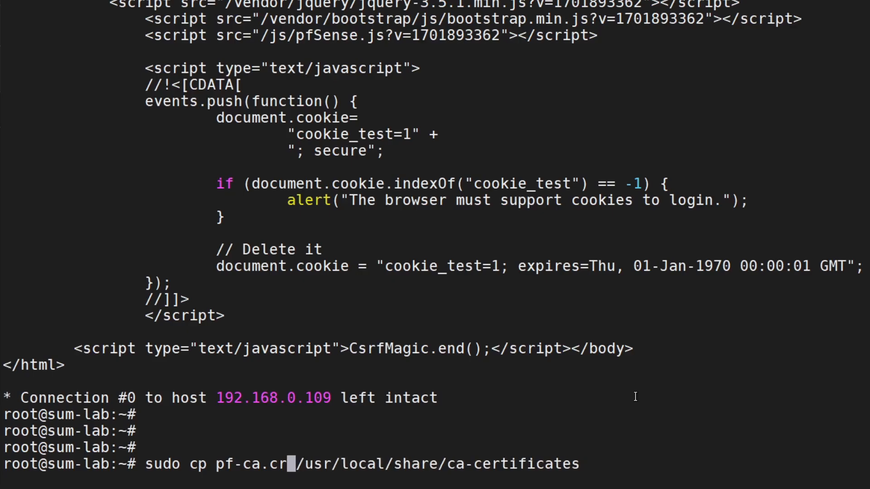
# Copy /home/sum/Desktop/PFSENSE+CA.crt into /usr/local/share/ca-certificates and run 'sudo update-ca-certificates'.
pyautogui.press('BackSpace')
pyautogui.press('BackSpace')
pyautogui.press('BackSpace')
pyautogui.press('BackSpace')
pyautogui.press('BackSpace')
pyautogui.press('BackSpace')
pyautogui.press('BackSpace')
pyautogui.press('BackSpace')
pyautogui.write('/home/sum/Desktop/PFSENSE+CA.crt')
pyautogui.press('Right')
pyautogui.press('Right')
pyautogui.press('Right')
pyautogui.press('Right')
pyautogui.press('Right')
pyautogui.press('Right')
pyautogui.press('Right')
pyautogui.press('Right')
pyautogui.press('Right')
pyautogui.press('Right')
pyautogui.press('Right')
pyautogui.press('Right')
pyautogui.press('Right')
pyautogui.press('Right')
pyautogui.press('Right')
pyautogui.press('Right')
pyautogui.press('Right')
pyautogui.press('Right')
pyautogui.press('Right')
pyautogui.press('Right')
pyautogui.press('Return')
pyautogui.write('sudo update-ca-certificates')
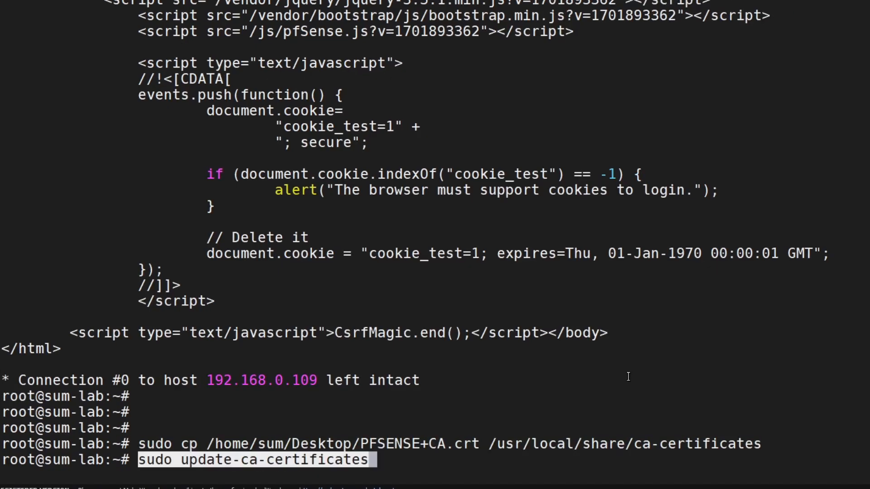
pyautogui.press('Return')
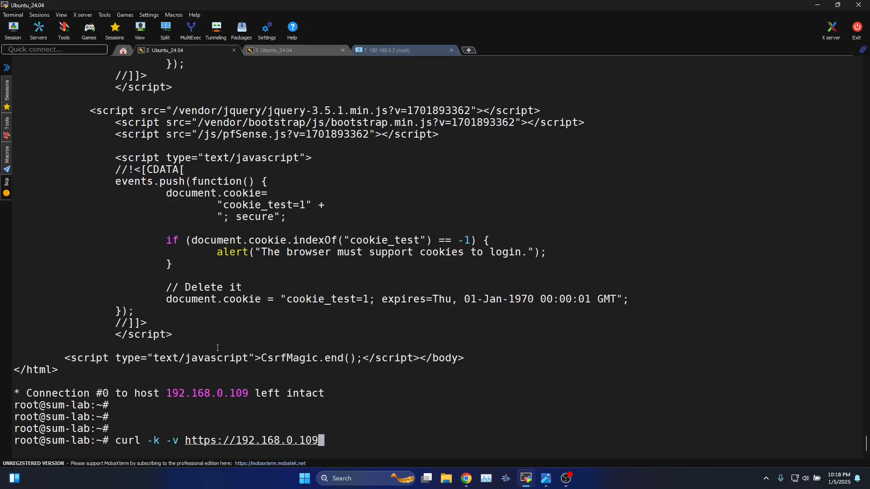
# Rerun the curl check and highlight the 'SSL certificate verify ok' line.
pyautogui.press('Left')
pyautogui.press('Left')
pyautogui.press('Left')
pyautogui.press('Left')
pyautogui.press('Left')
pyautogui.press('Left')
pyautogui.press('Left')
pyautogui.press('Left')
pyautogui.press('Left')
pyautogui.press('Left')
pyautogui.press('Left')
pyautogui.press('Left')
pyautogui.press('Left')
pyautogui.press('Left')
pyautogui.press('Left')
pyautogui.press('Left')
pyautogui.press('Left')
pyautogui.press('Left')
pyautogui.press('Left')
pyautogui.press('Left')
pyautogui.scroll(20, 217, 348)
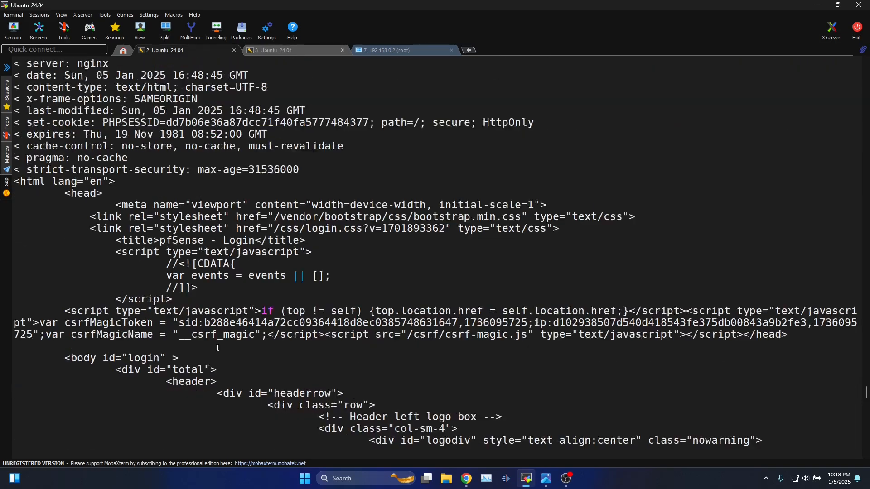
pyautogui.scroll(10, 218, 347)
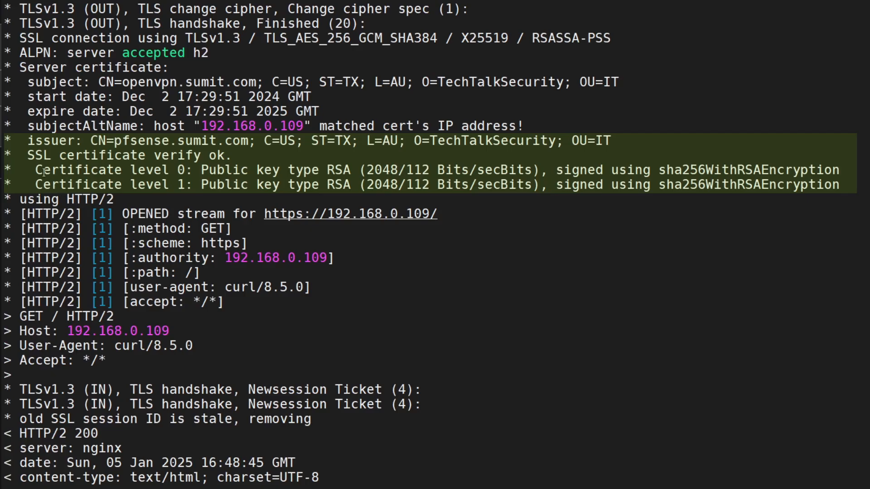
pyautogui.moveTo(28, 155); pyautogui.dragTo(153, 156)
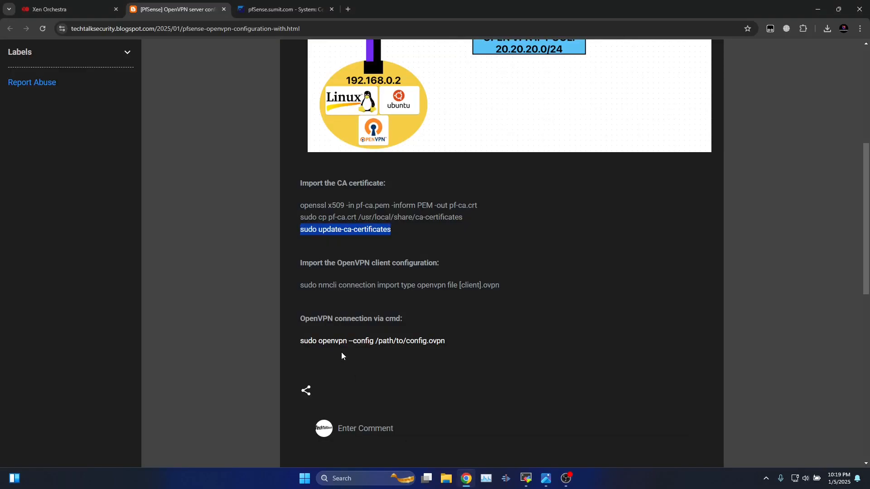
# Copy the openvpn launch command from the blog page.
pyautogui.click(321, 298)
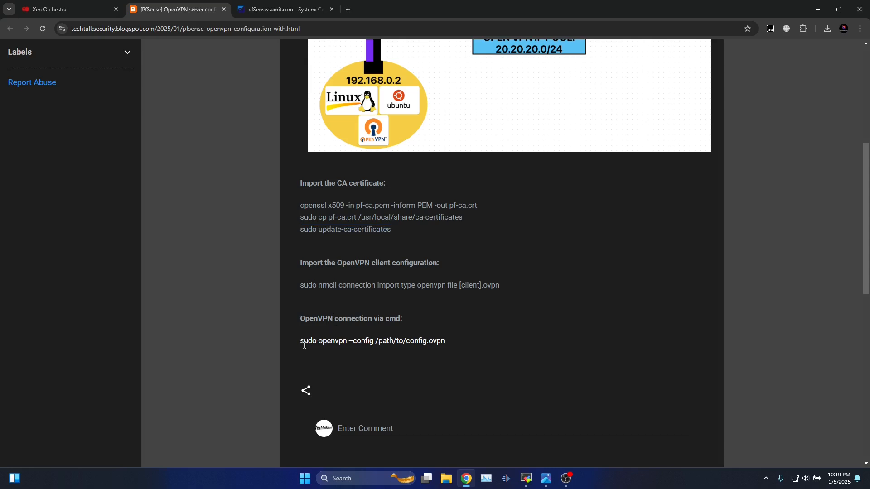
pyautogui.moveTo(301, 342); pyautogui.dragTo(433, 340)
pyautogui.rightClick(433, 340)
pyautogui.click(448, 352)
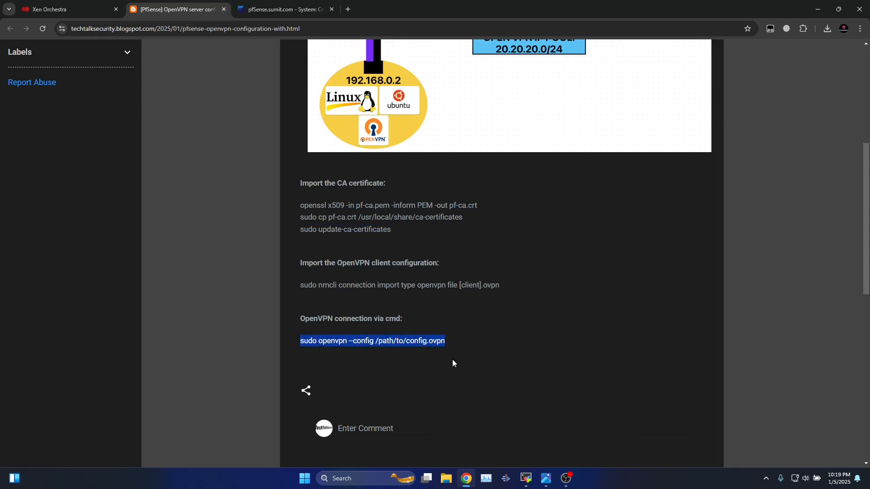
# Paste the command in the terminal with its config path set to pfSense-UDP4-1194-test-config.ovpn.
pyautogui.click(526, 479)
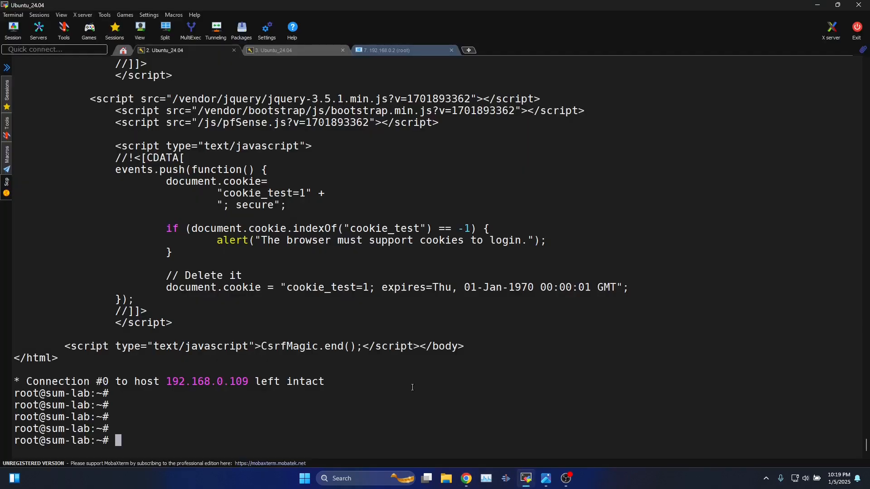
pyautogui.rightClick(367, 385)
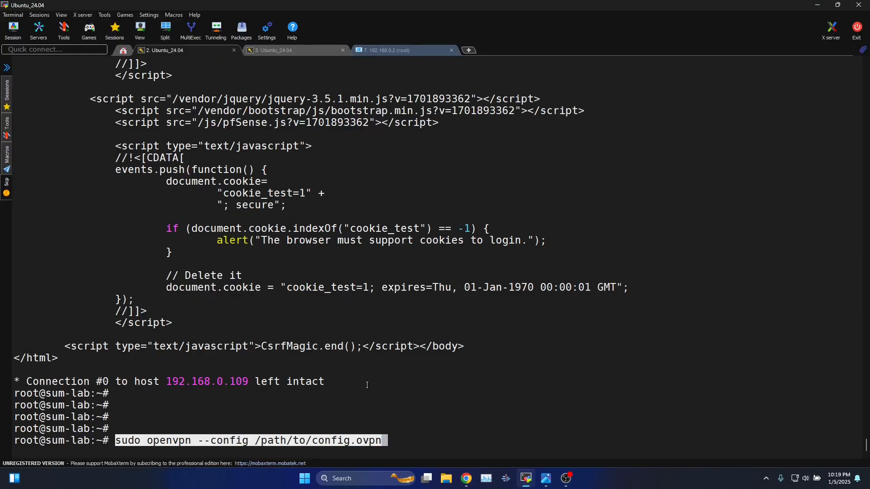
pyautogui.press('Right')
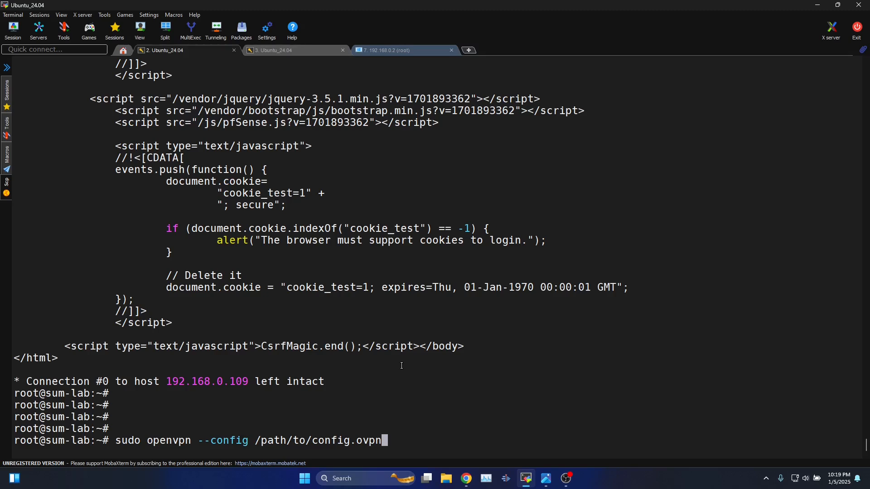
pyautogui.press('BackSpace')
pyautogui.press('BackSpace')
pyautogui.press('BackSpace')
pyautogui.press('BackSpace')
pyautogui.press('BackSpace')
pyautogui.press('BackSpace')
pyautogui.press('BackSpace')
pyautogui.press('BackSpace')
pyautogui.press('BackSpace')
pyautogui.press('BackSpace')
pyautogui.press('BackSpace')
pyautogui.press('BackSpace')
pyautogui.press('BackSpace')
pyautogui.press('BackSpace')
pyautogui.press('BackSpace')
pyautogui.press('BackSpace')
pyautogui.press('BackSpace')
pyautogui.press('BackSpace')
pyautogui.press('BackSpace')
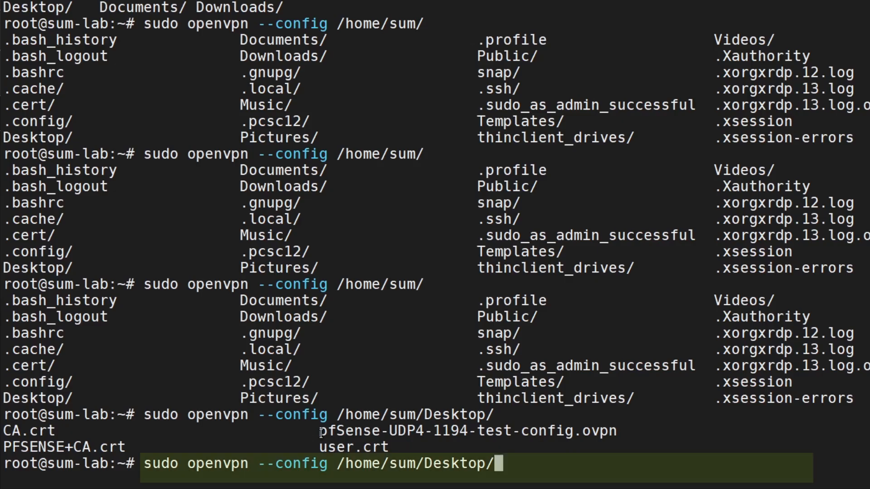
pyautogui.moveTo(319, 431); pyautogui.dragTo(607, 431)
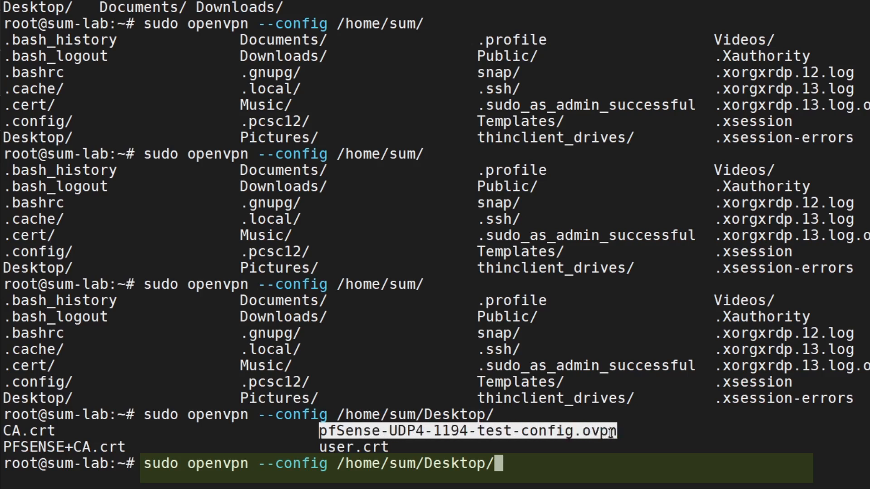
pyautogui.middleClick(684, 430)
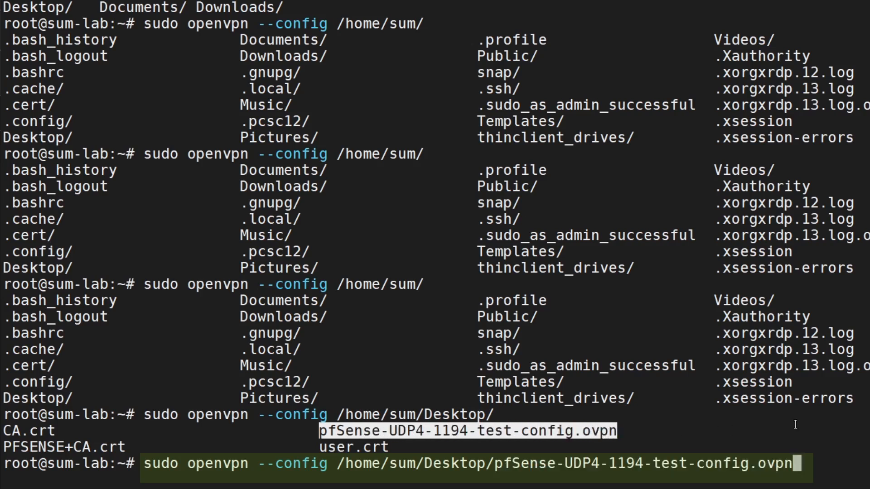
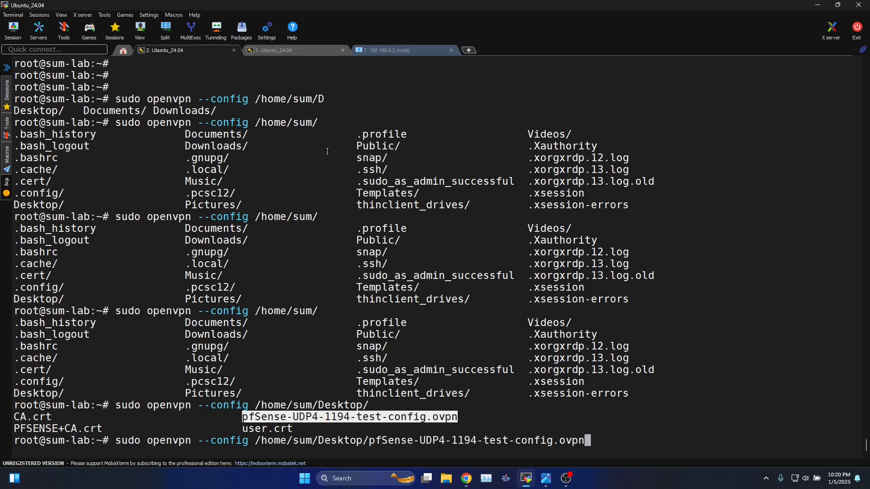
# Run route -n in the other session to show only the 192.168.0.254 default route on enX0.
pyautogui.click(299, 48)
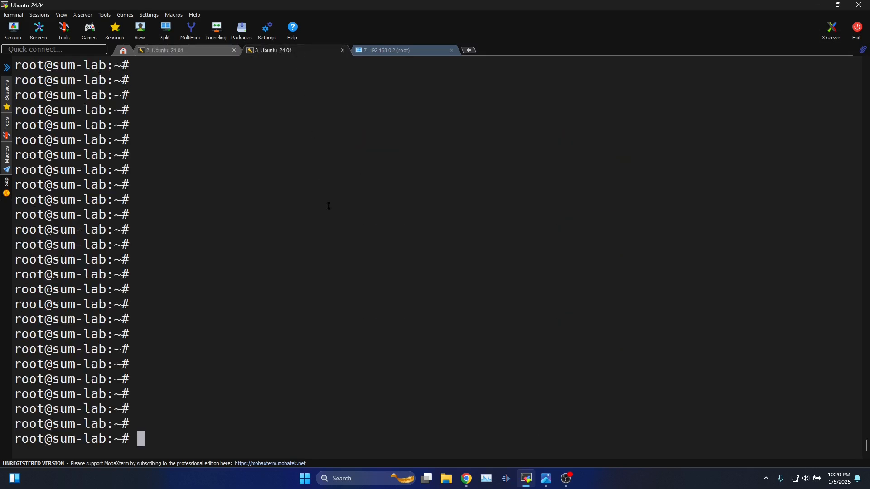
pyautogui.write('route ')
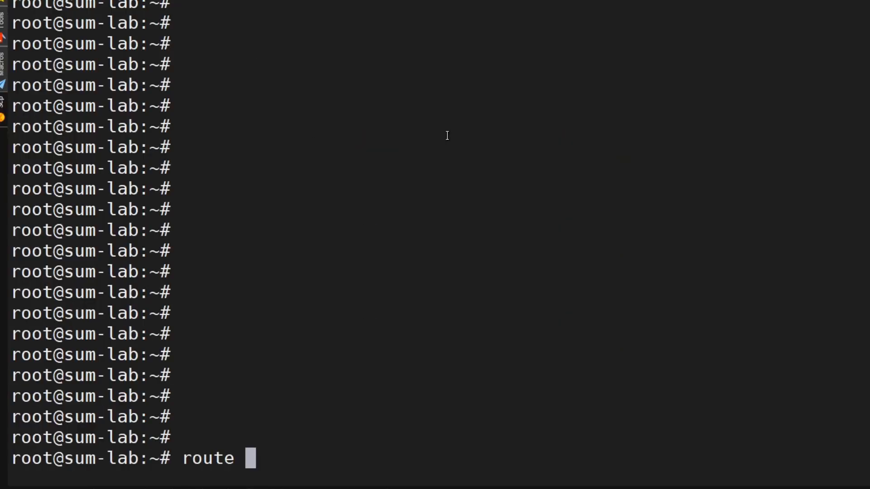
pyautogui.write('-n')
pyautogui.press('Return')
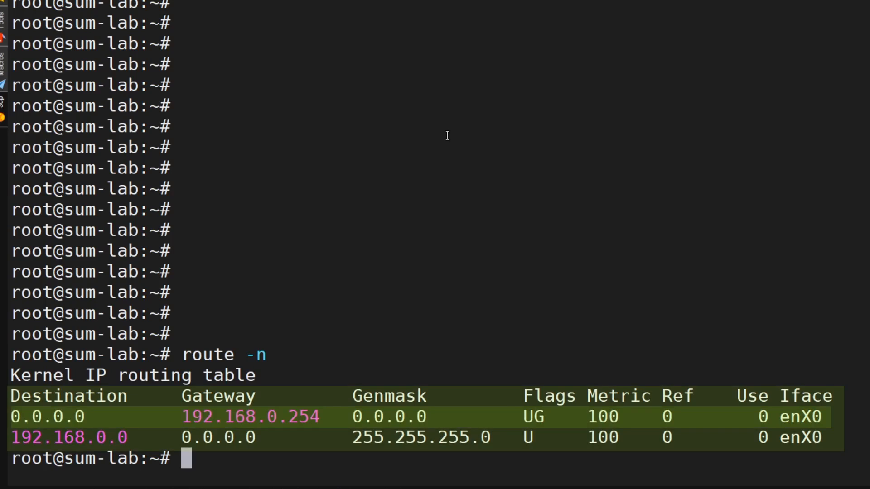
pyautogui.moveTo(15, 417); pyautogui.dragTo(85, 417)
pyautogui.moveTo(187, 417); pyautogui.dragTo(816, 417)
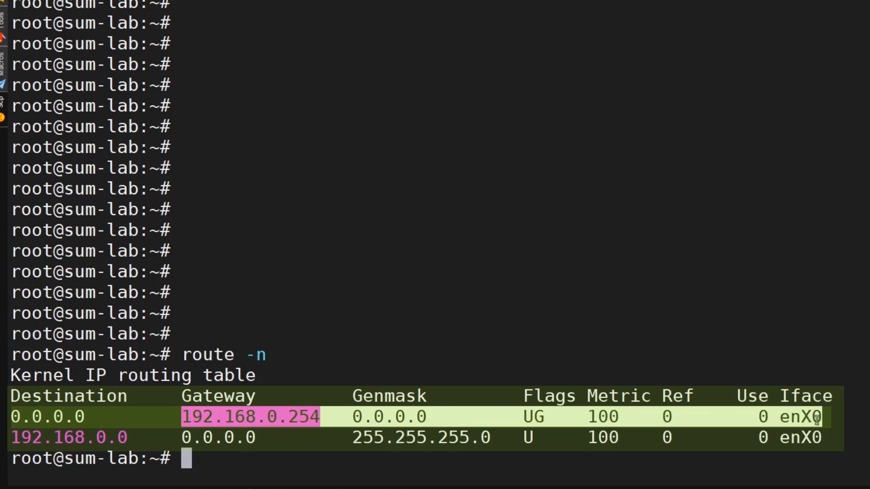
pyautogui.click(538, 421)
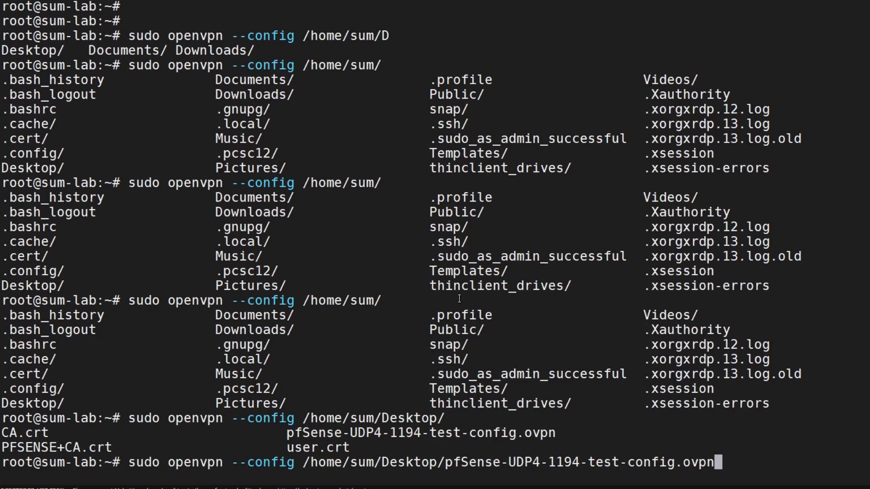
# Start openvpn with the pfSense profile, enter the VPN username and password, and highlight tun0's 20.20.20.2/24.
pyautogui.press('Return')
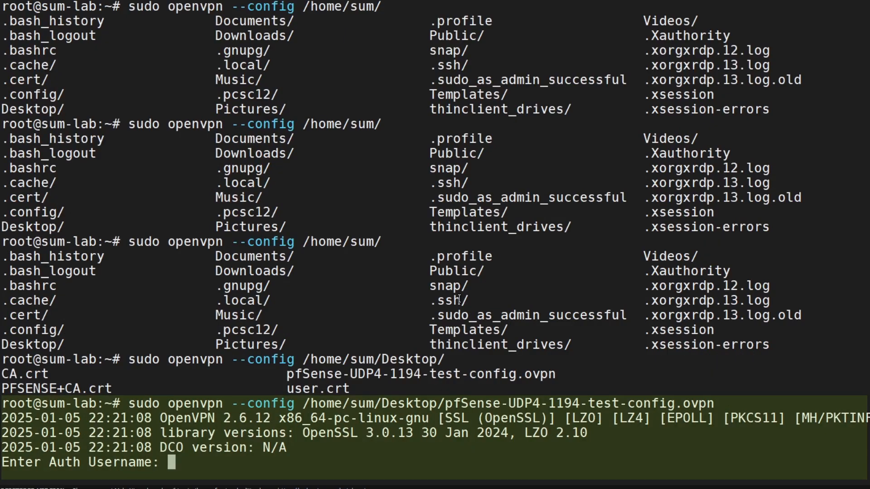
pyautogui.write('test')
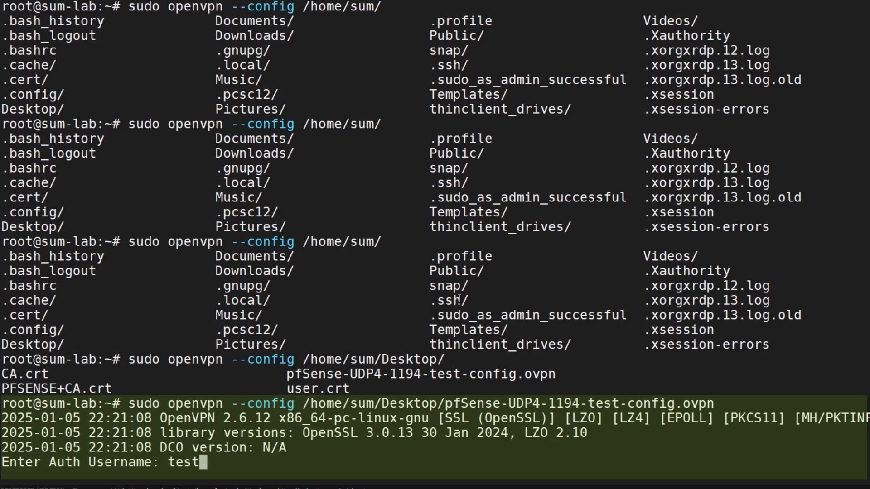
pyautogui.press('Return')
pyautogui.write('••••••••')
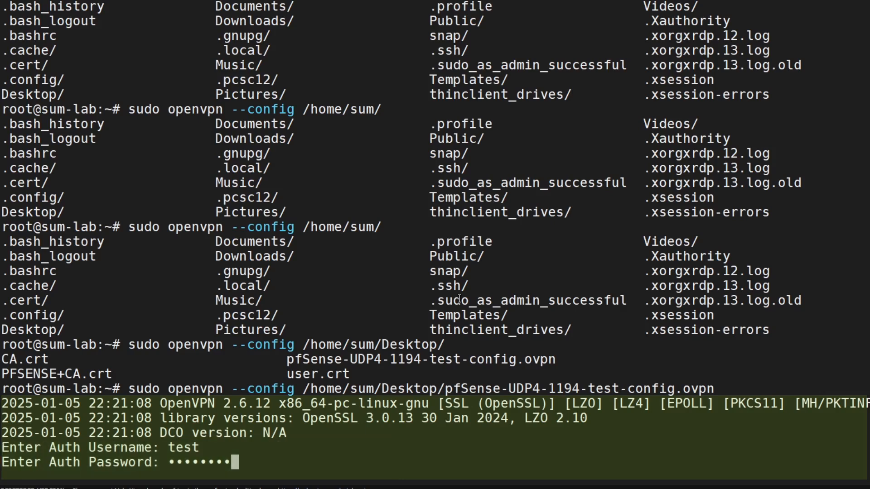
pyautogui.press('Return')
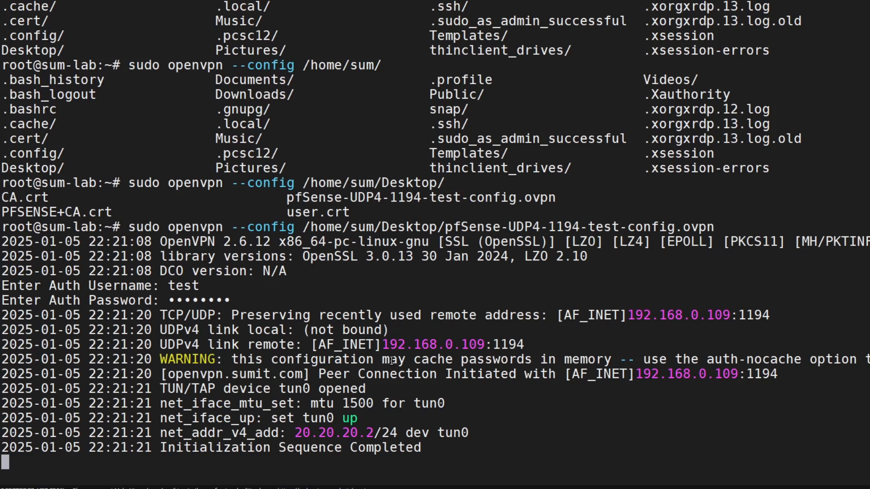
pyautogui.moveTo(159, 435); pyautogui.dragTo(374, 435)
pyautogui.moveTo(295, 434); pyautogui.dragTo(392, 434)
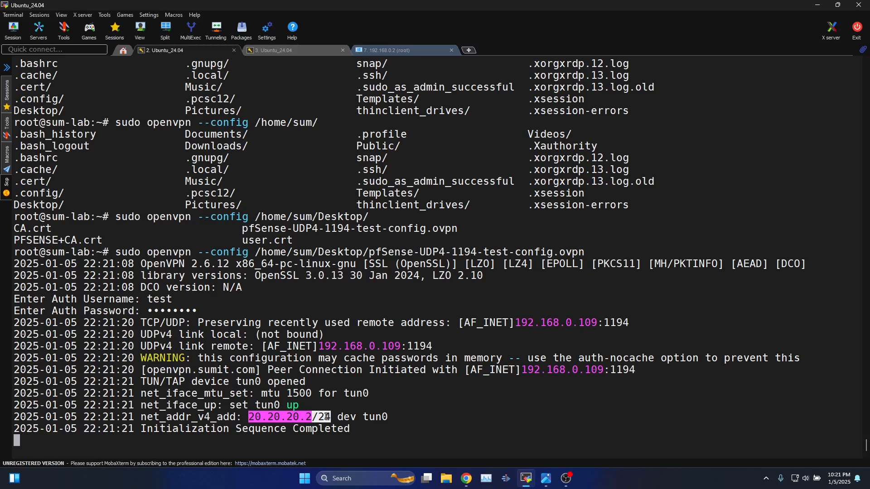
# Point out the 'Initialization Sequence Completed' line in the openvpn output.
pyautogui.click(320, 385)
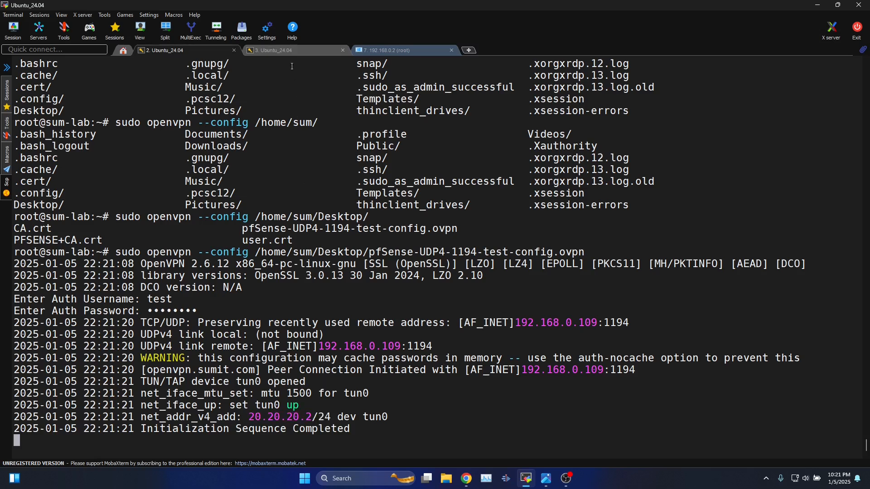
pyautogui.click(289, 51)
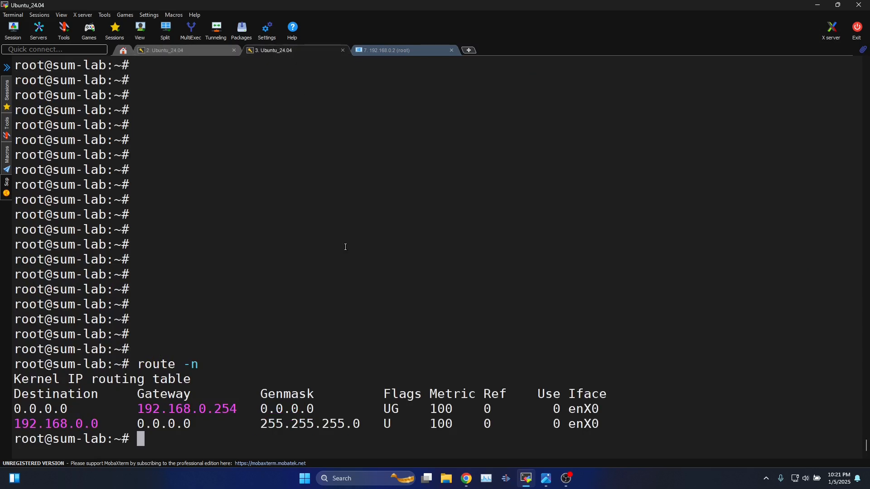
pyautogui.press('Return')
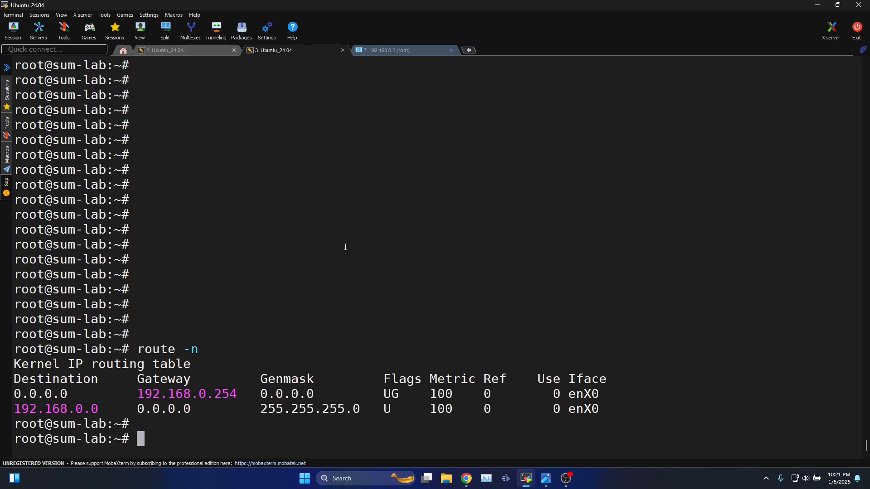
pyautogui.click(177, 49)
pyautogui.moveTo(236, 428); pyautogui.dragTo(348, 424)
# Rerun route -n and highlight the new 14.140.40.109 route via gateway 20.20.20.1.
pyautogui.click(272, 50)
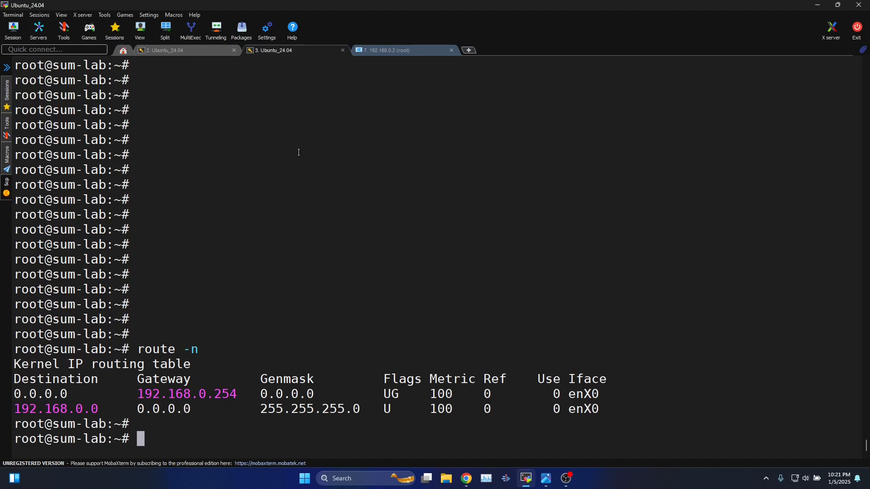
pyautogui.press('Up')
pyautogui.press('Return')
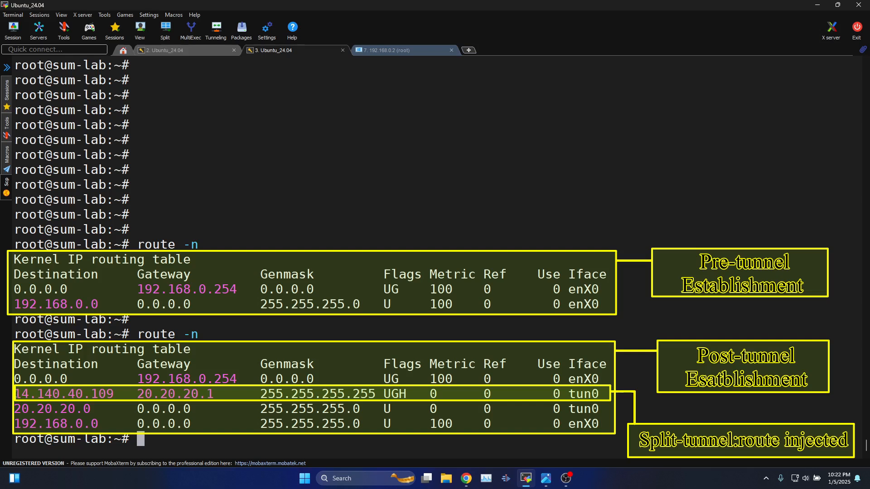
pyautogui.moveTo(16, 393); pyautogui.dragTo(209, 394)
pyautogui.click(137, 396)
pyautogui.click(195, 395)
pyautogui.moveTo(16, 395); pyautogui.dragTo(215, 394)
pyautogui.click(149, 395)
pyautogui.click(174, 398)
pyautogui.moveTo(15, 394); pyautogui.dragTo(210, 394)
pyautogui.click(148, 399)
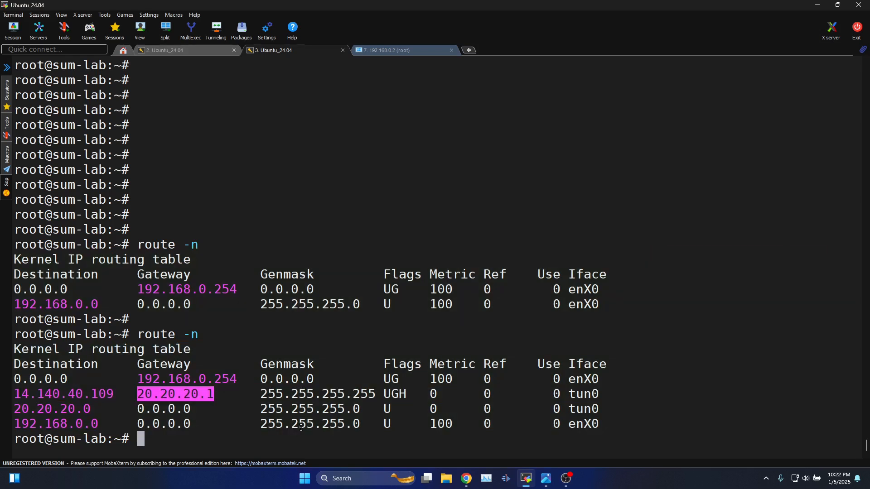
# Run ifconfig and highlight tun0's address 20.20.20.2 with netmask 255.255.255.0.
pyautogui.press('Return')
pyautogui.press('Return')
pyautogui.write('ifconfig')
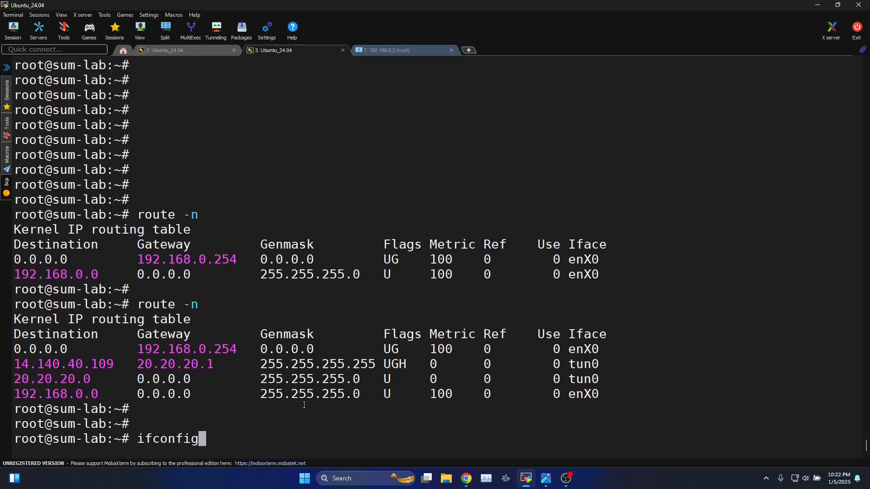
pyautogui.press('Return')
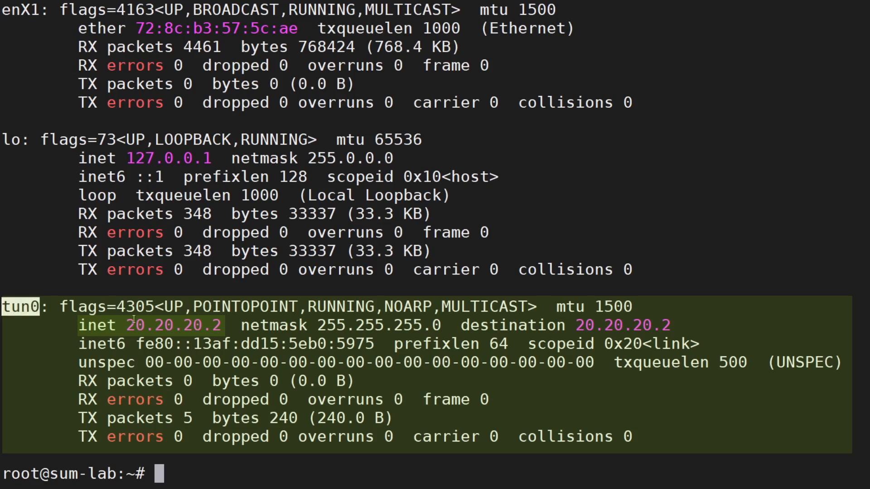
pyautogui.moveTo(127, 325); pyautogui.dragTo(216, 325)
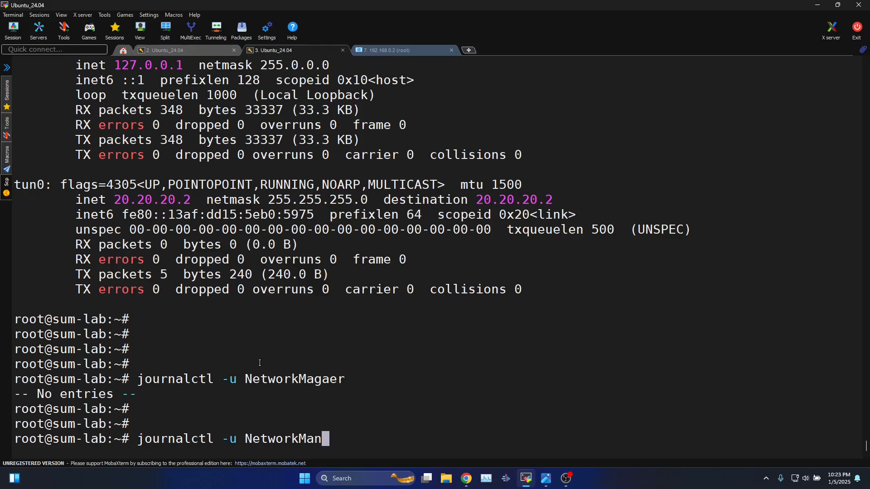
# Run journalctl -u NetworkManager and scroll through the service startup and enX0/enX1 link entries.
pyautogui.write('alctl -u NetworkManager')
pyautogui.press('Return')
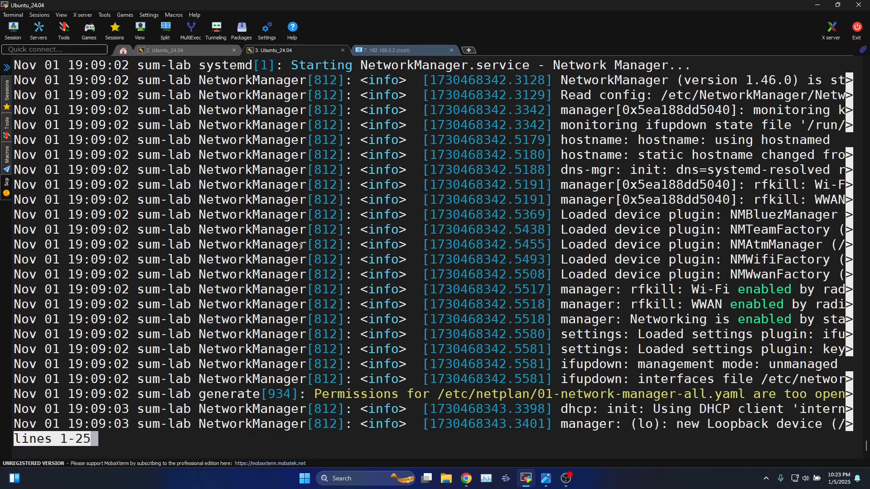
pyautogui.press('q')
pyautogui.scroll(4, 218, 225)
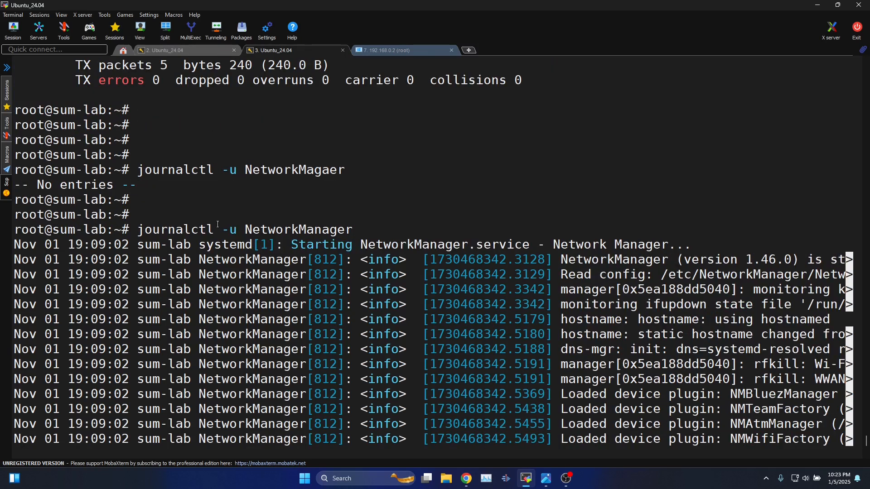
pyautogui.moveTo(139, 231); pyautogui.dragTo(341, 228)
pyautogui.click(245, 228)
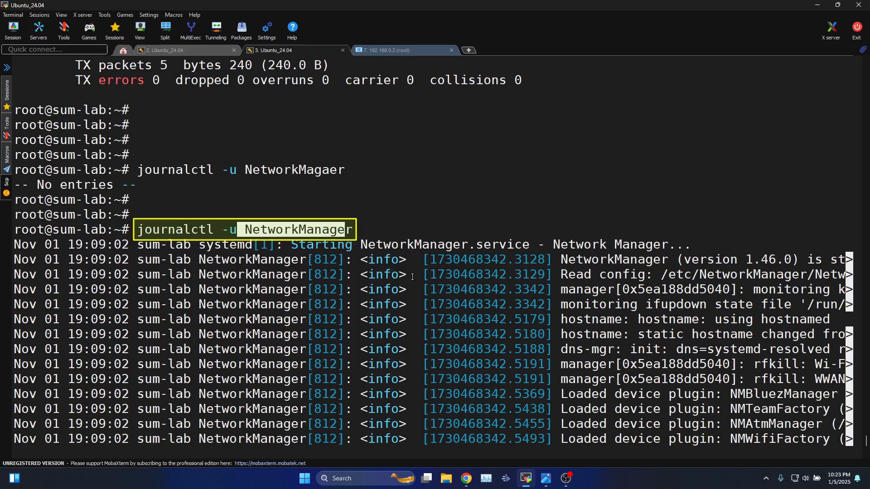
pyautogui.scroll(-4, 430, 283)
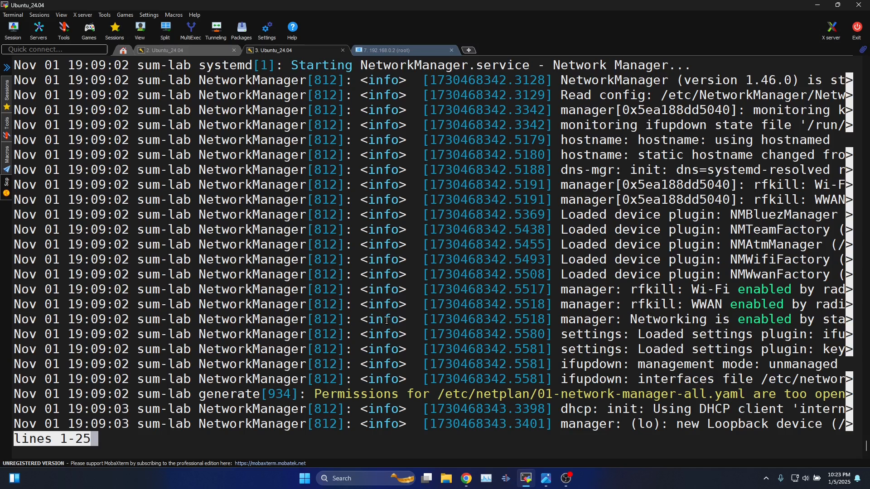
pyautogui.scroll(-7, 386, 320)
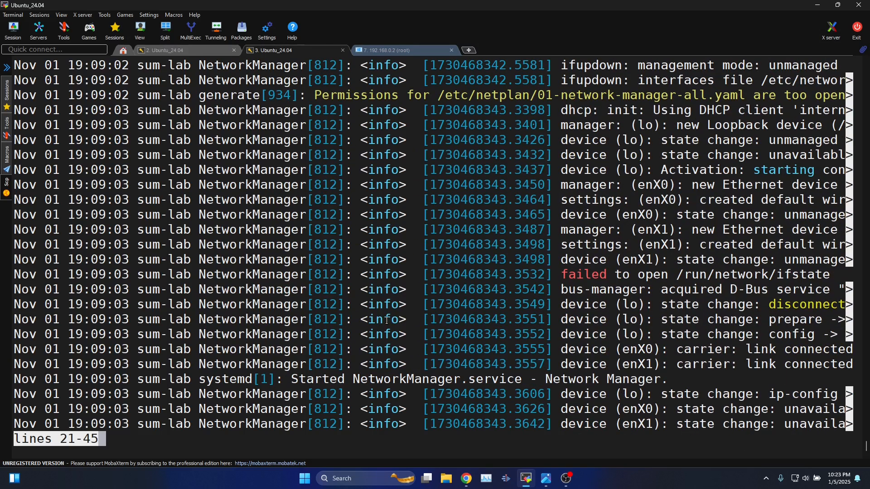
# Quit the journal viewer and begin a tail -f command on /var/log/syslog.
pyautogui.press('q')
pyautogui.press('Return')
pyautogui.press('Return')
pyautogui.press('Return')
pyautogui.press('Return')
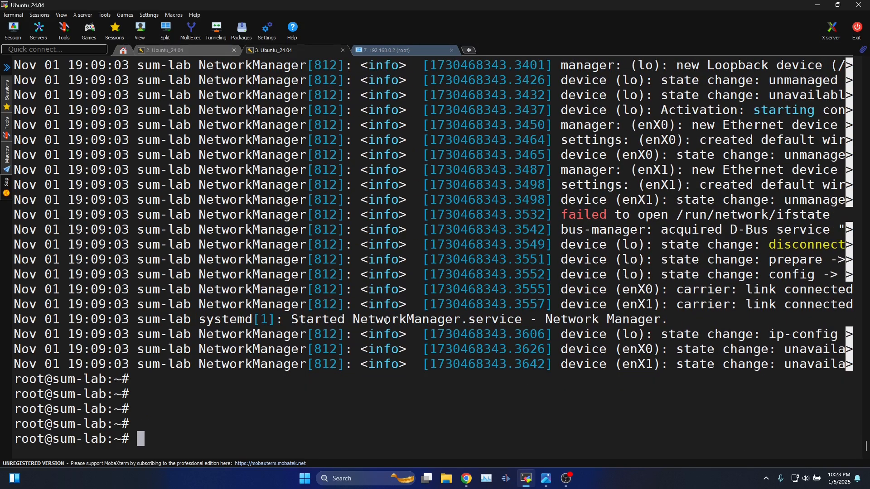
pyautogui.write('tail -')
pyautogui.write('f /var/log')
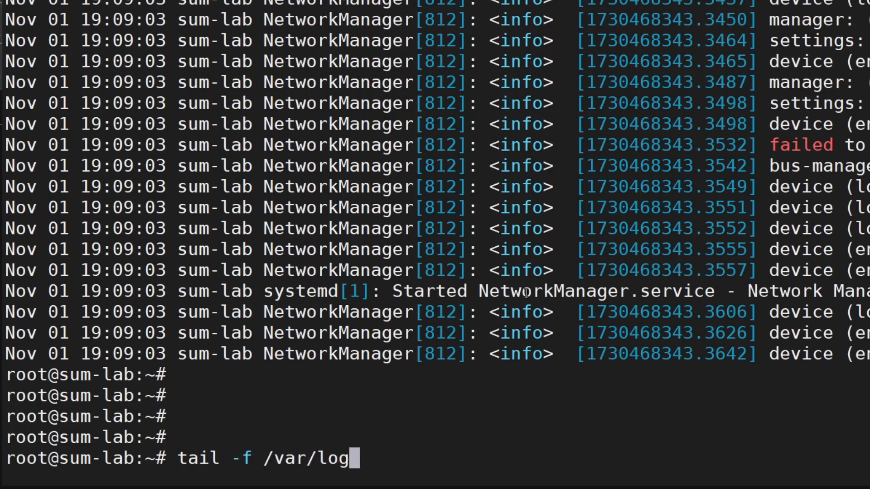
pyautogui.write('/sys')
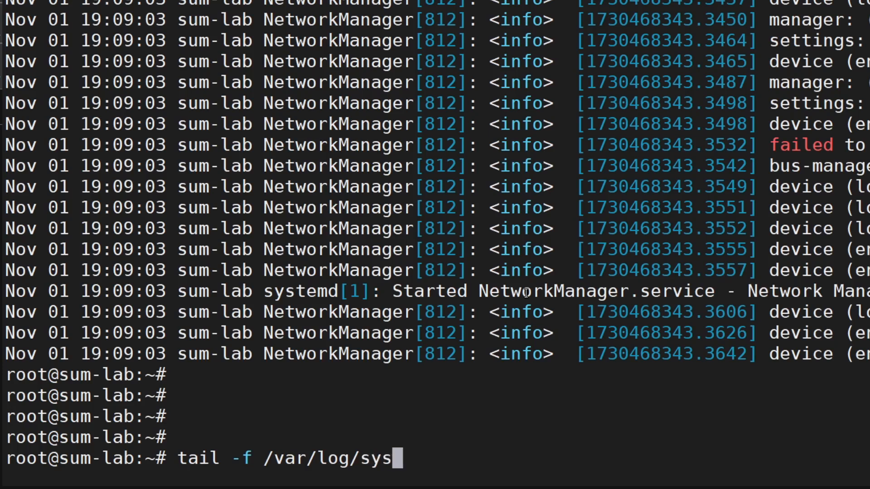
# Follow /var/log/syslog live with tail -f.
pyautogui.press('Tab')
pyautogui.press('Tab')
pyautogui.write('log')
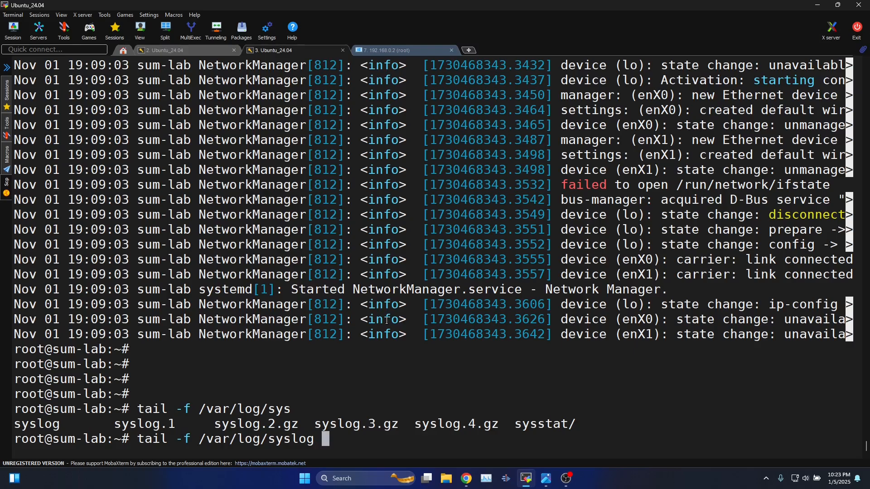
pyautogui.press('Return')
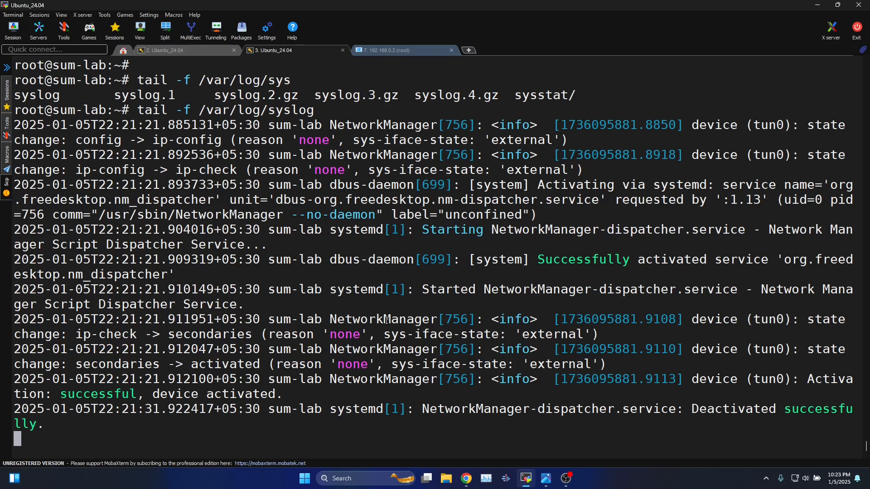
# Stop the running openvpn client with Ctrl+C.
pyautogui.click(198, 49)
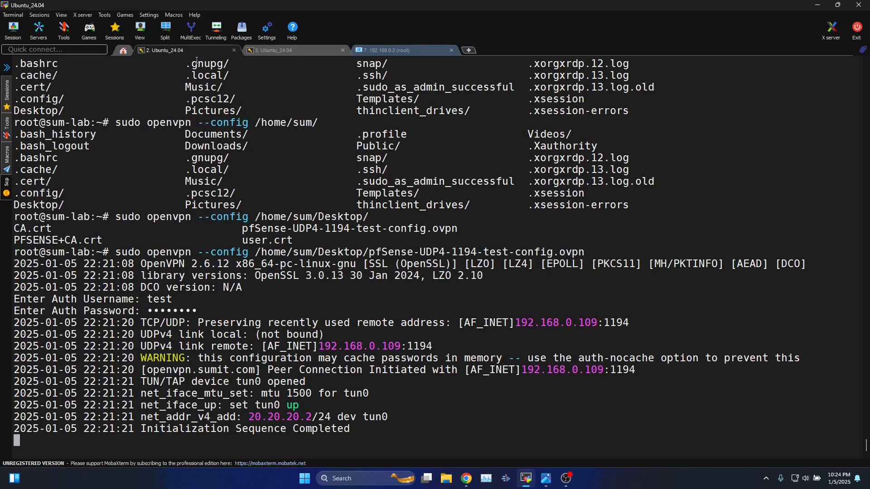
pyautogui.hotkey('ctrl', 'c')
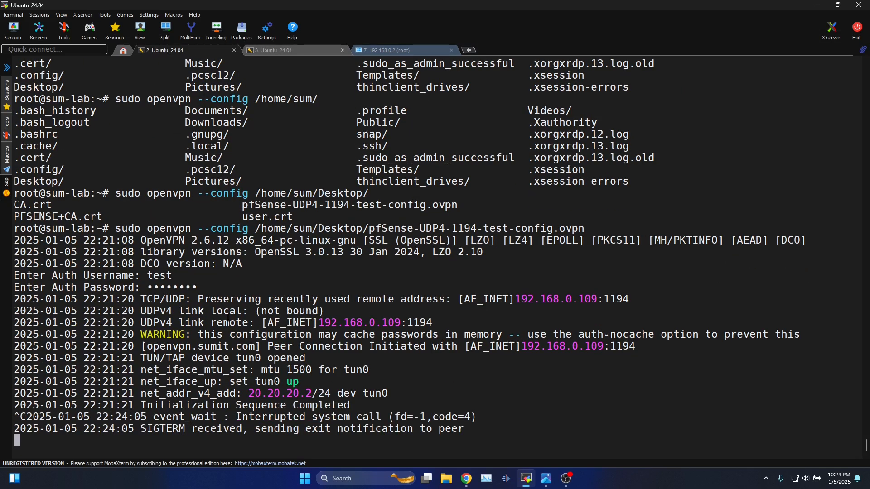
pyautogui.click(275, 50)
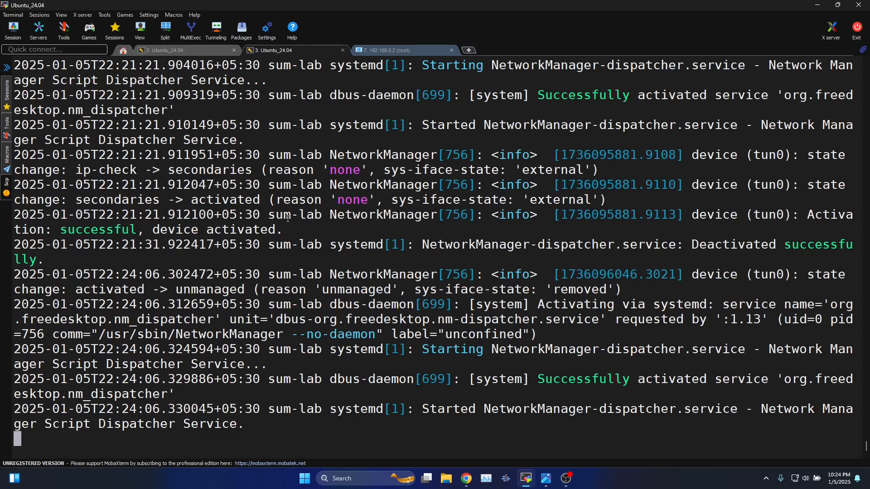
pyautogui.press('Return')
pyautogui.press('Return')
pyautogui.press('Return')
pyautogui.press('Return')
pyautogui.press('Return')
pyautogui.press('Return')
pyautogui.press('Return')
pyautogui.press('Return')
pyautogui.press('Return')
pyautogui.press('Return')
pyautogui.press('Return')
pyautogui.press('Return')
pyautogui.press('Return')
pyautogui.press('Return')
pyautogui.press('Return')
pyautogui.press('Return')
pyautogui.press('Return')
pyautogui.press('Return')
pyautogui.press('Return')
pyautogui.press('Return')
pyautogui.press('Return')
pyautogui.press('Return')
pyautogui.press('Return')
pyautogui.press('Return')
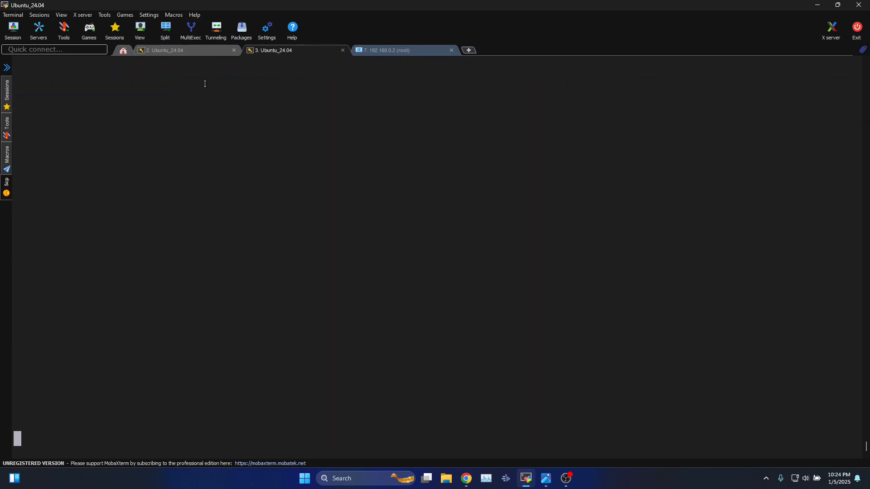
# Rerun the openvpn command with the pfSense profile and log in with the VPN username and password.
pyautogui.click(200, 51)
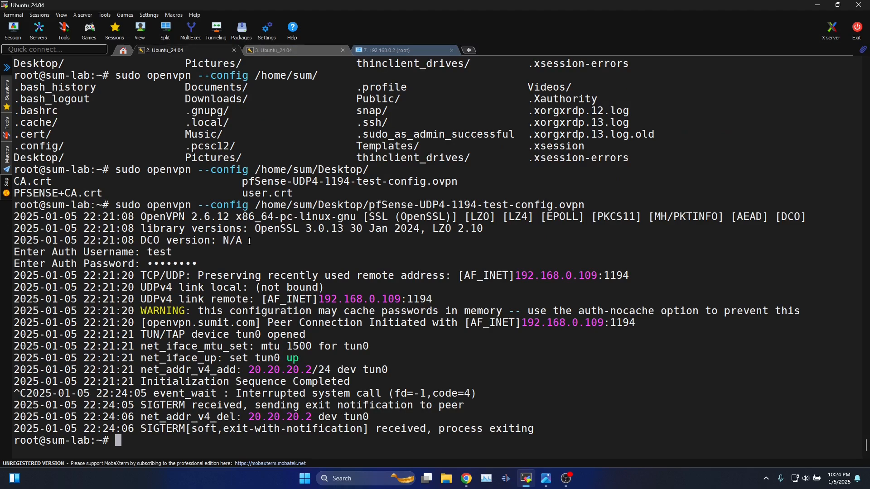
pyautogui.press('Return')
pyautogui.press('Up')
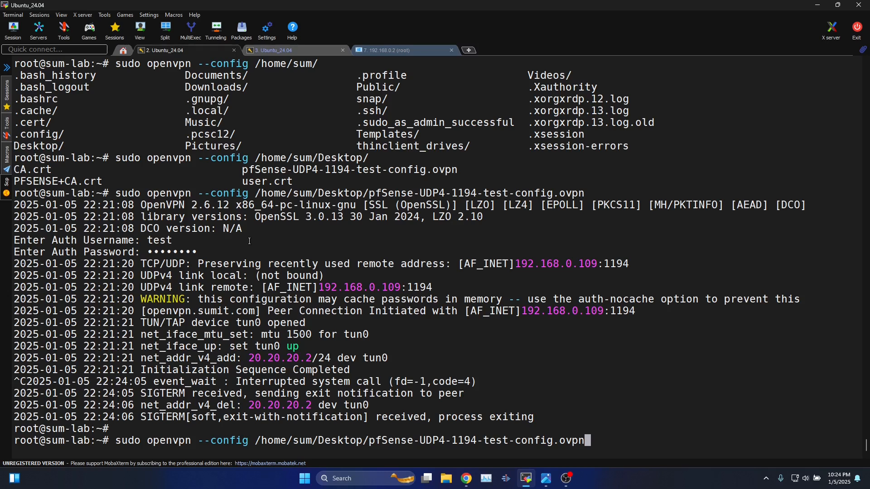
pyautogui.press('Return')
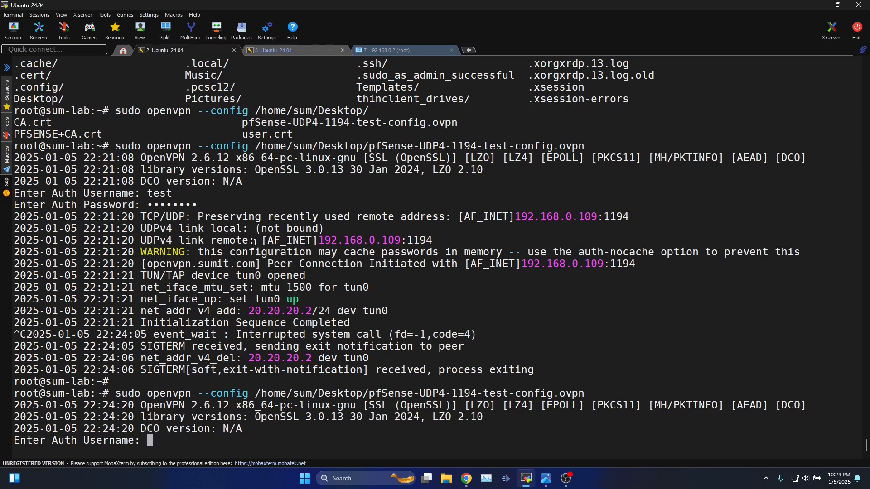
pyautogui.write('test')
pyautogui.press('Return')
pyautogui.write('test1234')
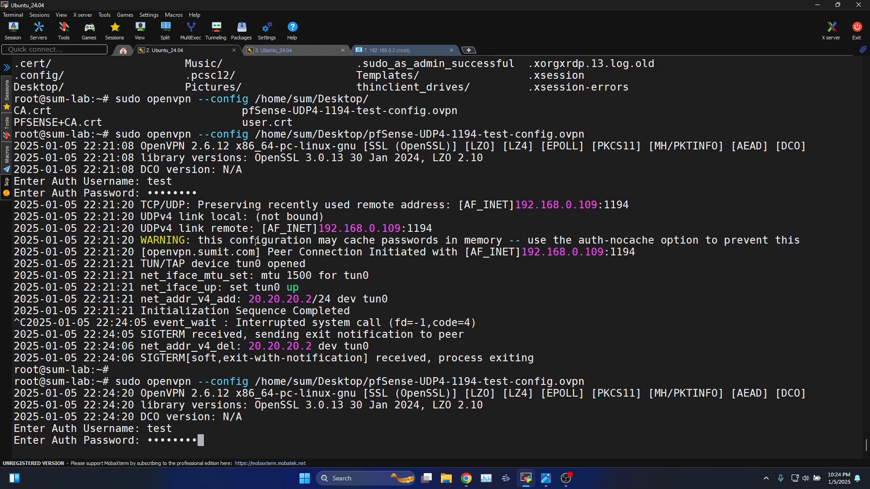
pyautogui.press('Return')
# Check the system log for NetworkManager's dispatcher entries and the successful tun0 activation.
pyautogui.click(279, 50)
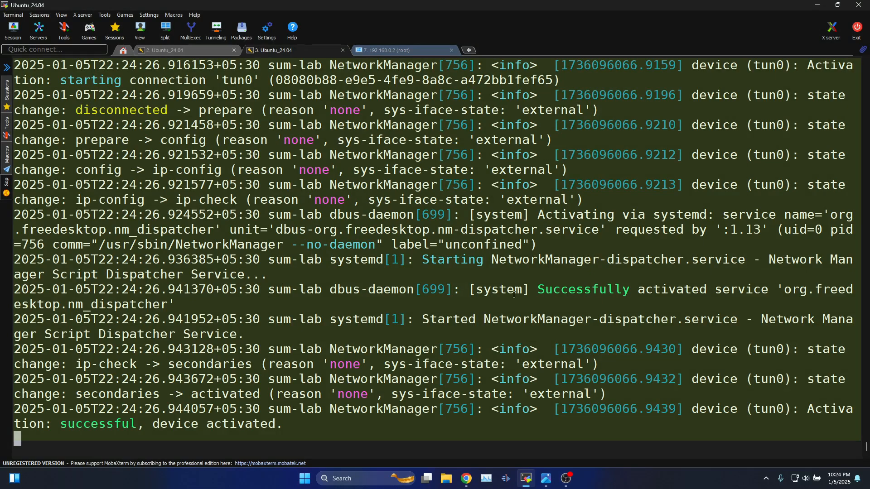
pyautogui.scroll(4, 429, 270)
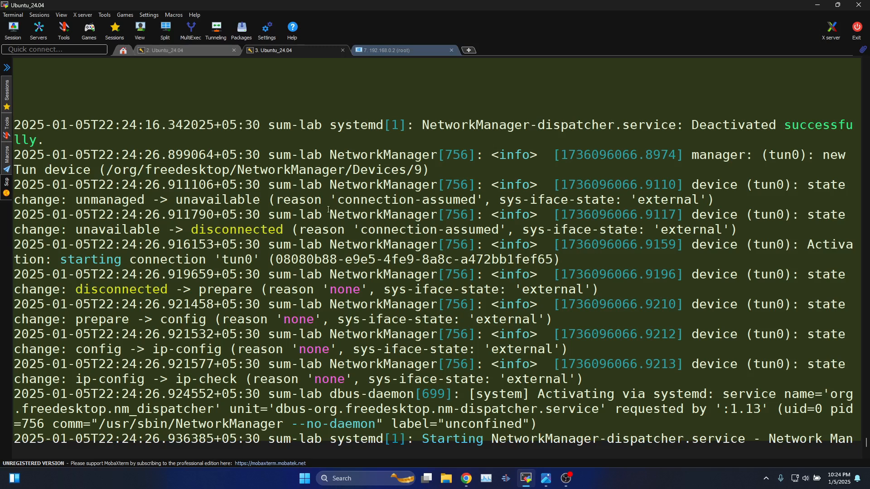
pyautogui.scroll(-5, 329, 211)
pyautogui.moveTo(414, 231); pyautogui.dragTo(690, 316)
pyautogui.click(588, 260)
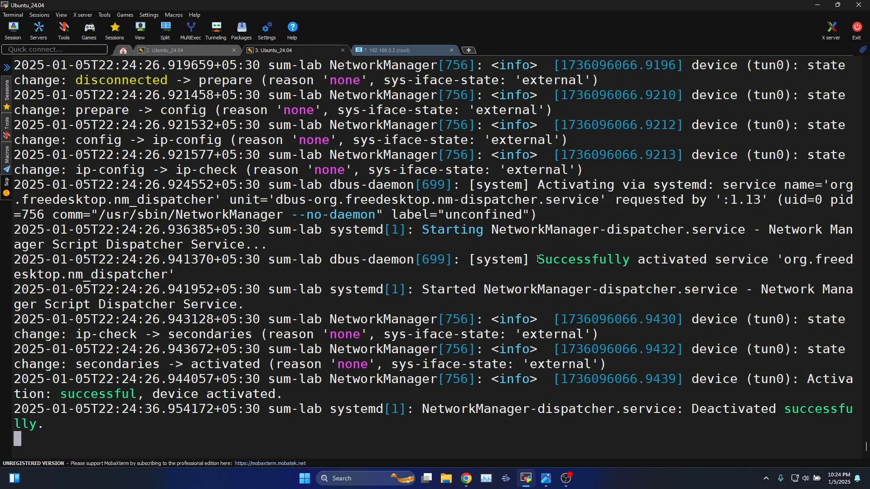
pyautogui.moveTo(538, 259); pyautogui.dragTo(615, 281)
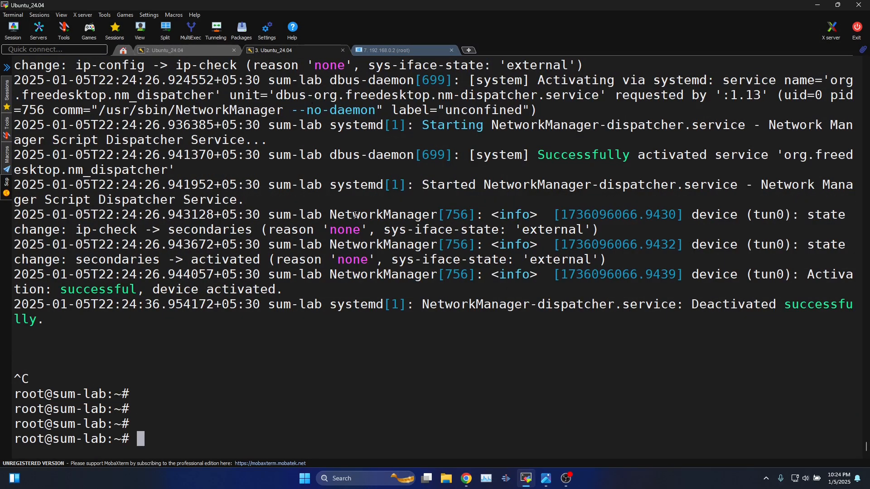
# Ping 14.140.40.109 through the tunnel and confirm 0% packet loss.
pyautogui.press('Return')
pyautogui.press('Return')
pyautogui.write('p')
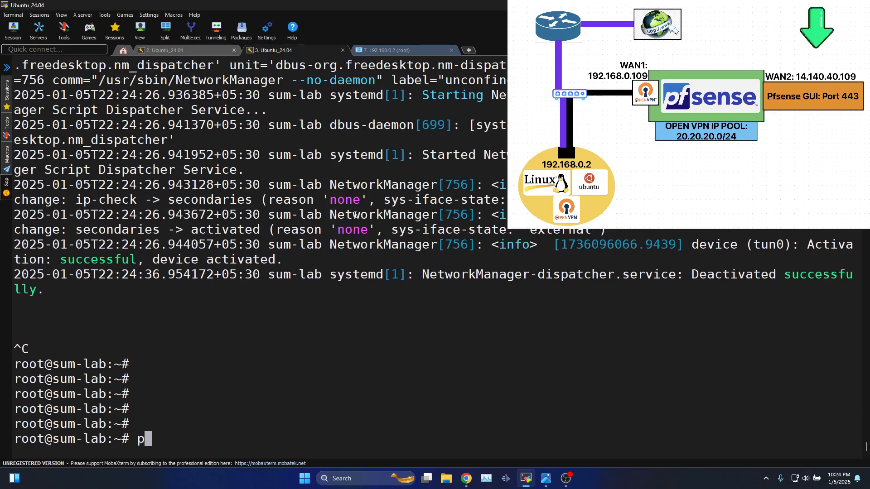
pyautogui.write('ing 14.140.')
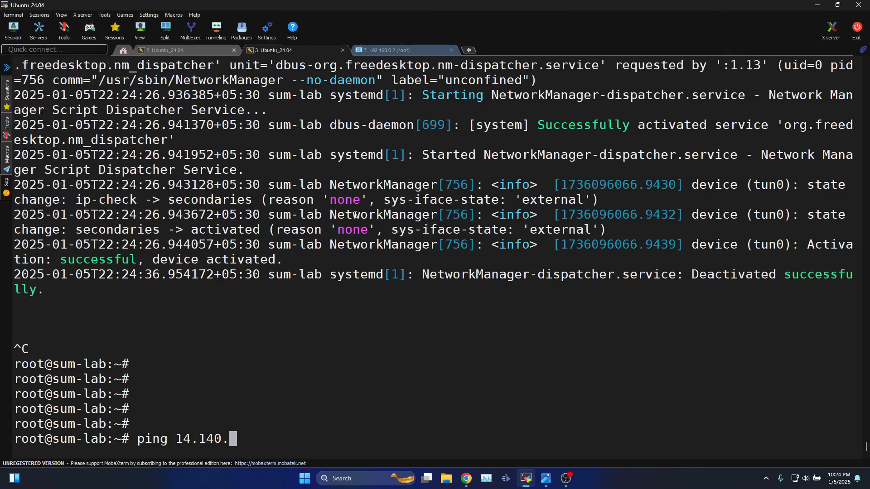
pyautogui.write('40.10')
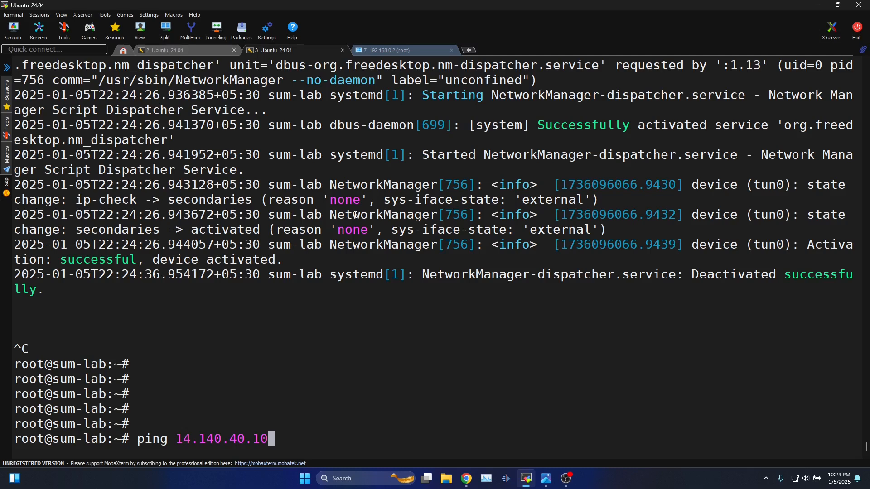
pyautogui.write('9')
pyautogui.press('Return')
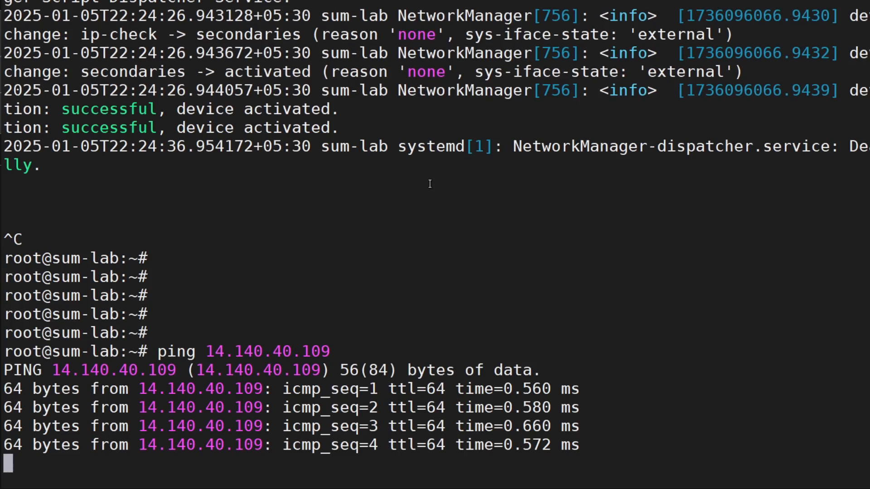
pyautogui.hotkey('ctrl', 'c')
# Ping 8.8.8.8 to confirm replies, then return to the browser's pfSense guide.
pyautogui.press('Return')
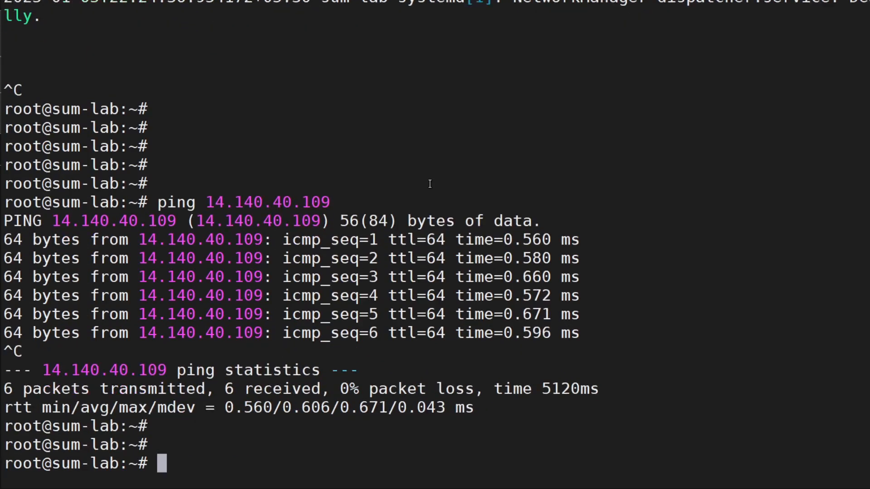
pyautogui.press('Return')
pyautogui.press('Return')
pyautogui.write('ping ')
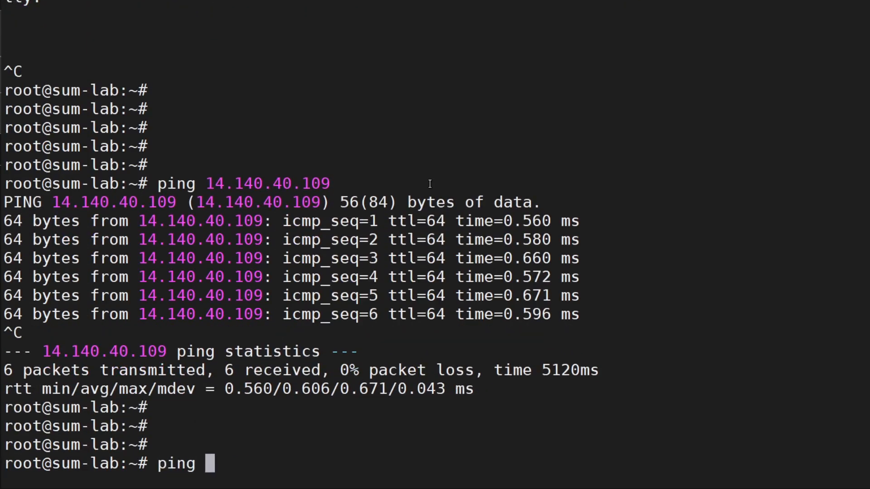
pyautogui.write('8.8.8.8')
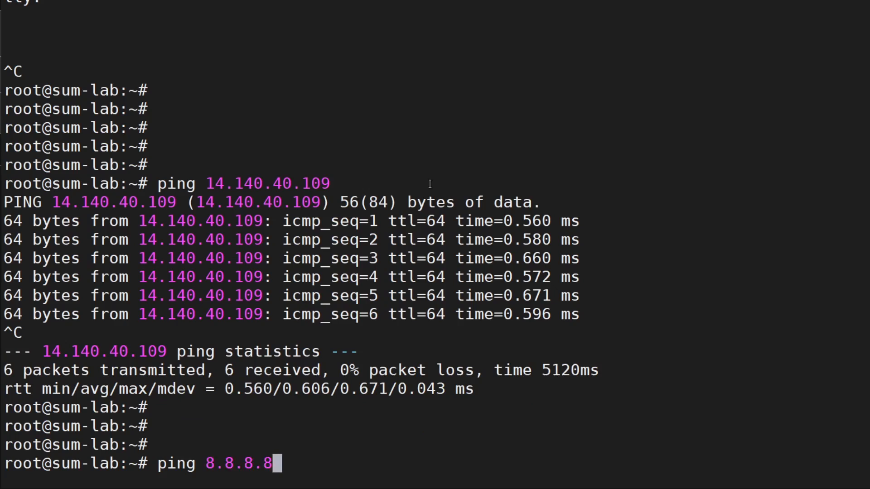
pyautogui.press('Return')
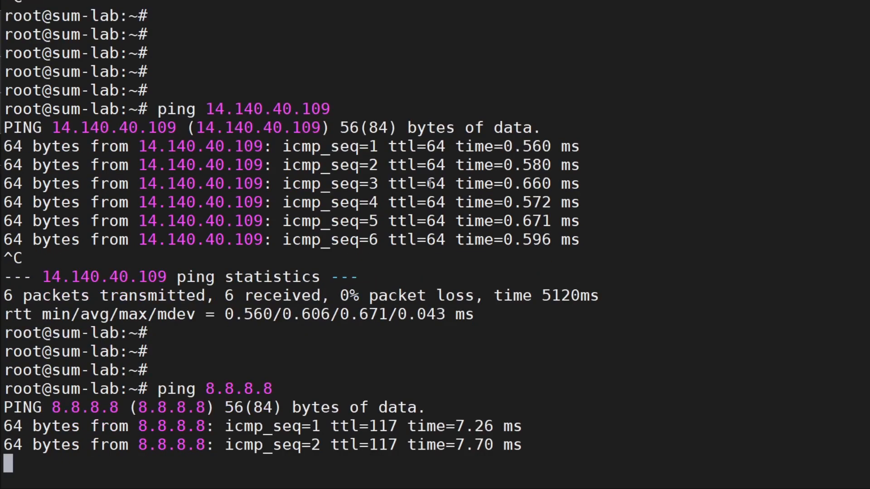
pyautogui.hotkey('ctrl', 'c')
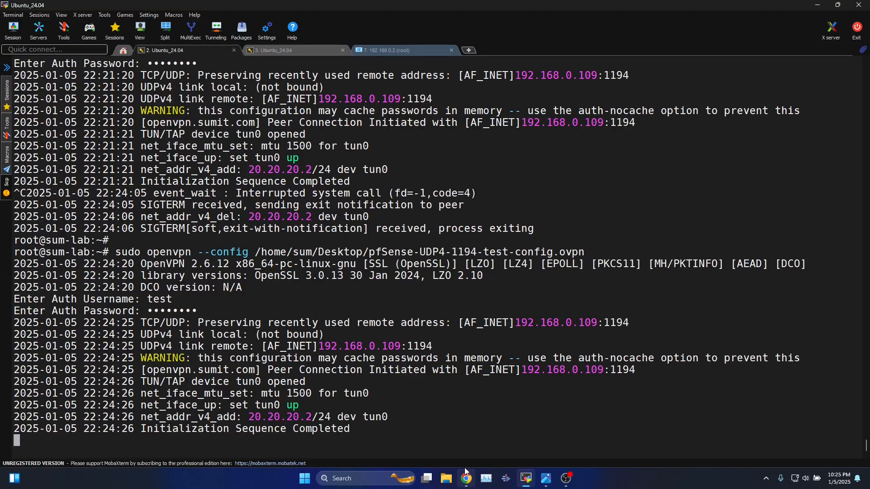
pyautogui.click(466, 478)
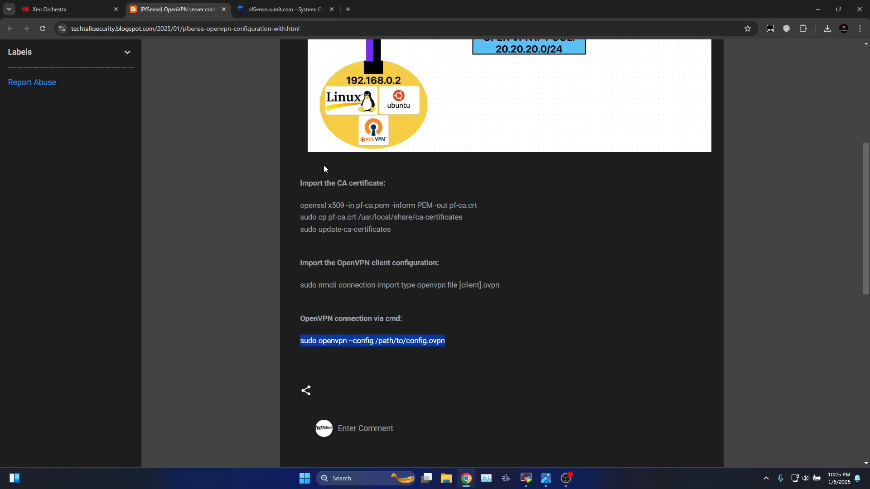
pyautogui.click(293, 10)
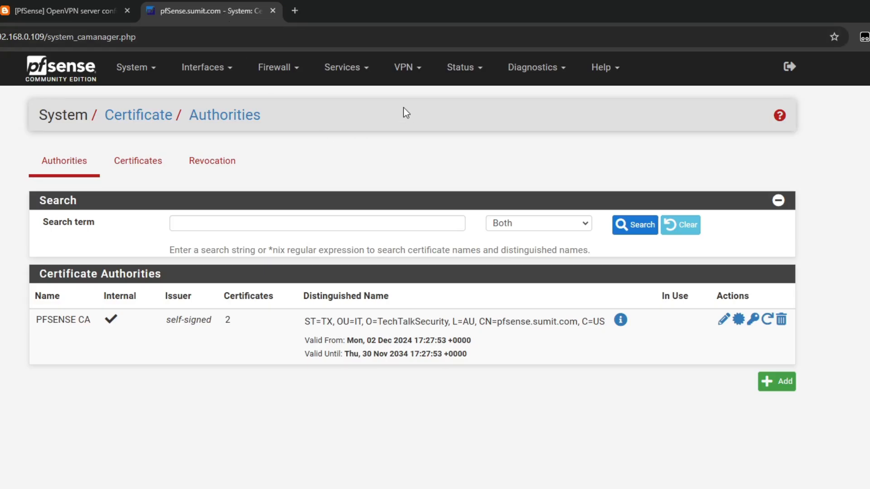
pyautogui.click(458, 74)
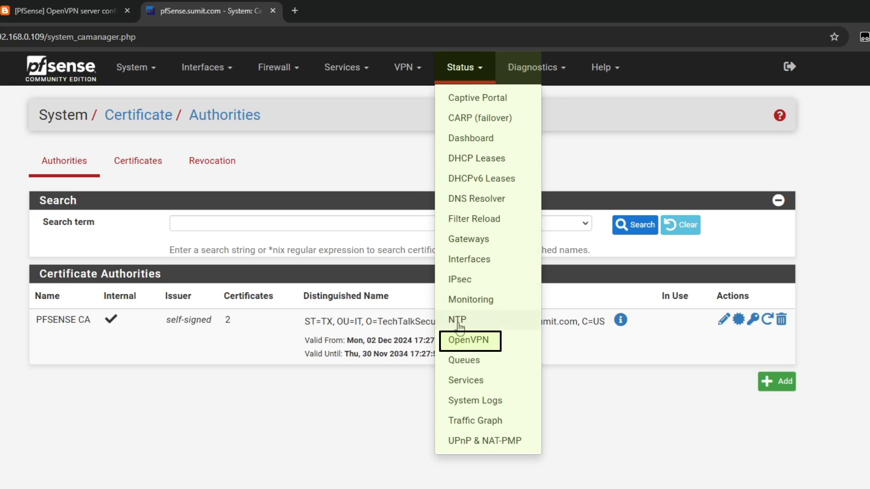
pyautogui.click(455, 342)
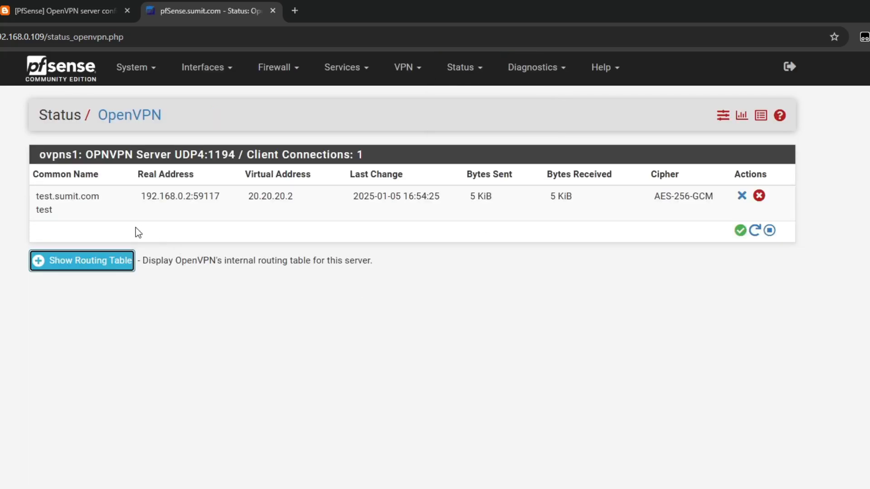
pyautogui.click(120, 266)
pyautogui.moveTo(40, 154); pyautogui.dragTo(53, 152)
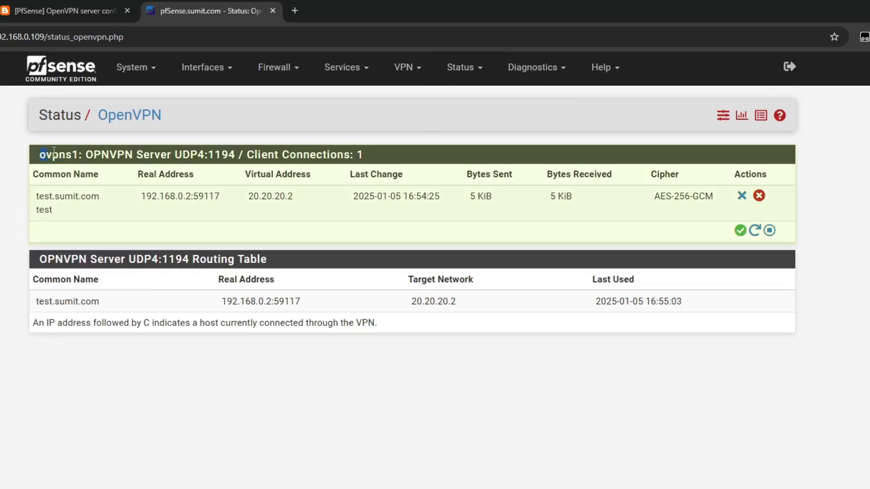
pyautogui.click(258, 156)
pyautogui.moveTo(352, 155); pyautogui.dragTo(363, 154)
pyautogui.click(152, 237)
pyautogui.click(59, 174)
pyautogui.tripleClick(42, 202)
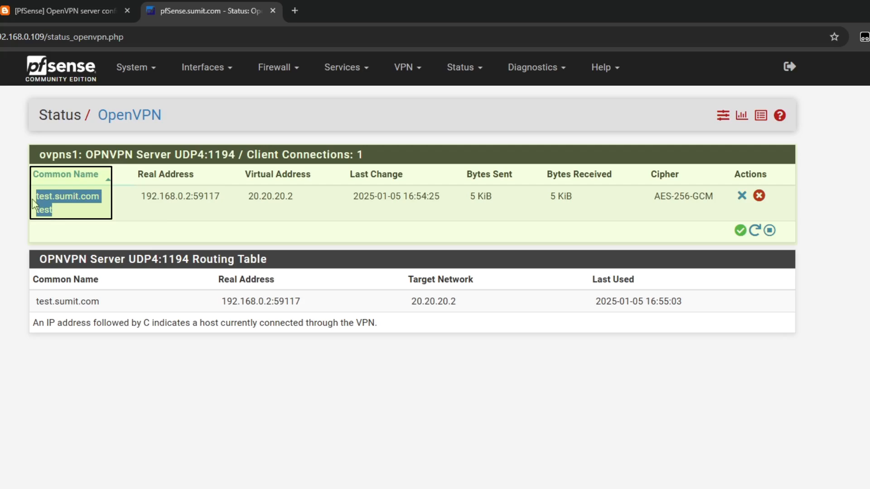
pyautogui.moveTo(142, 197); pyautogui.dragTo(191, 197)
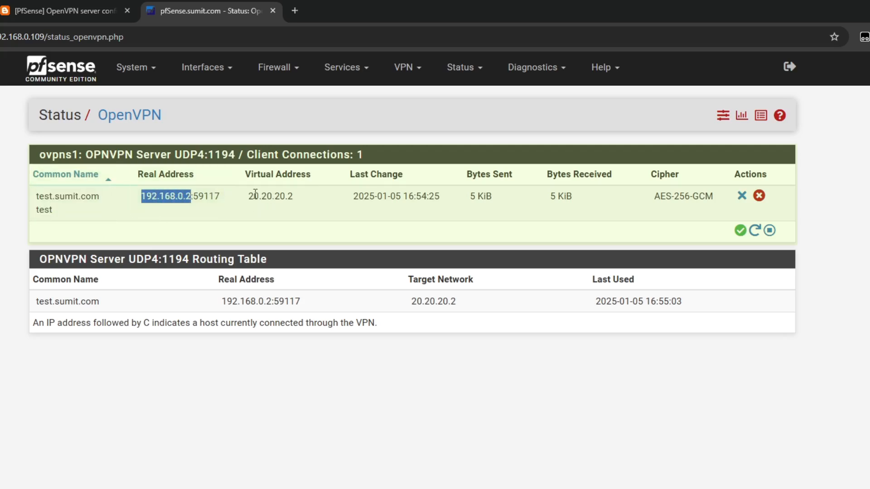
pyautogui.moveTo(249, 199); pyautogui.dragTo(296, 200)
pyautogui.click(326, 206)
pyautogui.moveTo(352, 197); pyautogui.dragTo(493, 197)
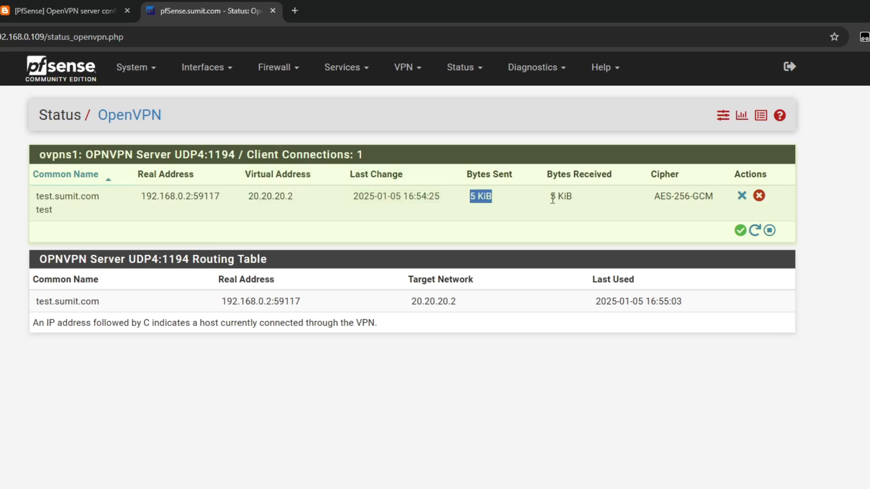
pyautogui.moveTo(550, 197); pyautogui.dragTo(598, 205)
pyautogui.moveTo(654, 198); pyautogui.dragTo(719, 205)
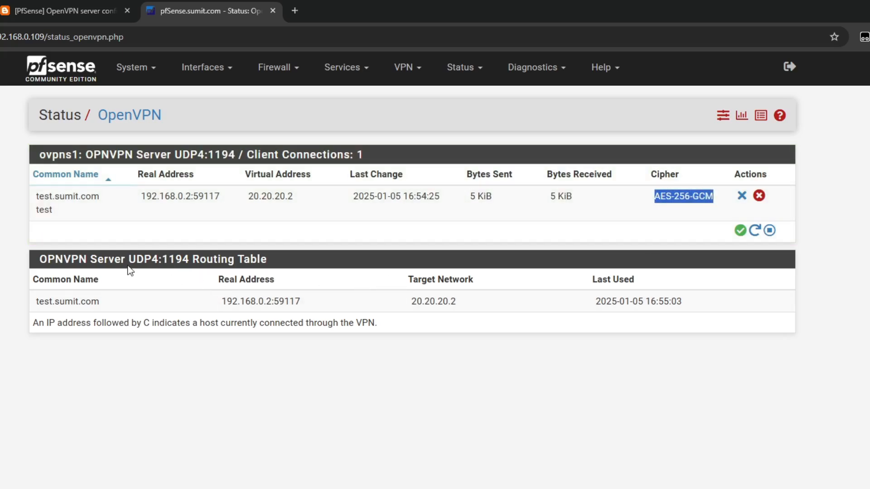
pyautogui.moveTo(272, 260); pyautogui.dragTo(182, 261)
pyautogui.click(100, 308)
pyautogui.moveTo(99, 308); pyautogui.dragTo(35, 302)
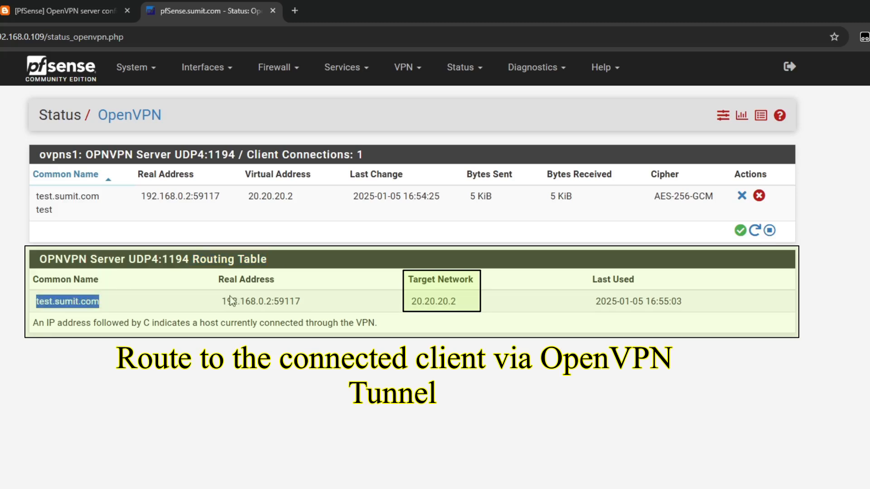
pyautogui.moveTo(220, 302); pyautogui.dragTo(296, 302)
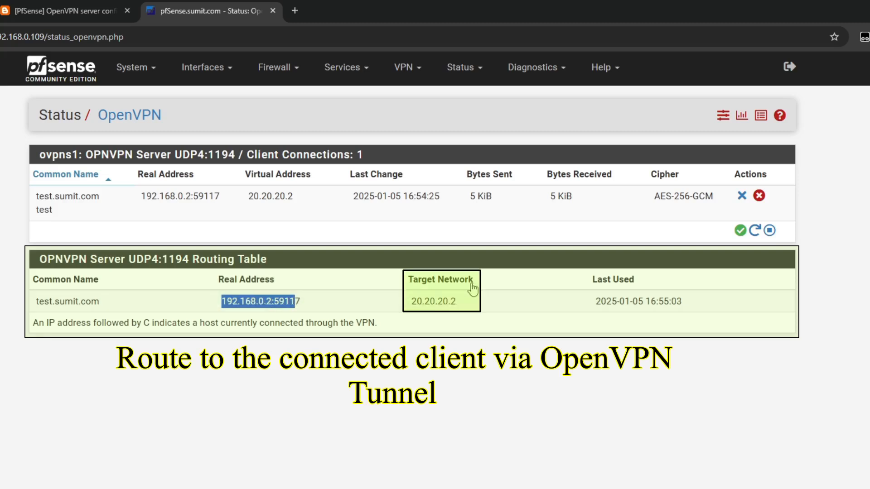
pyautogui.moveTo(412, 302); pyautogui.dragTo(722, 311)
pyautogui.click(722, 311)
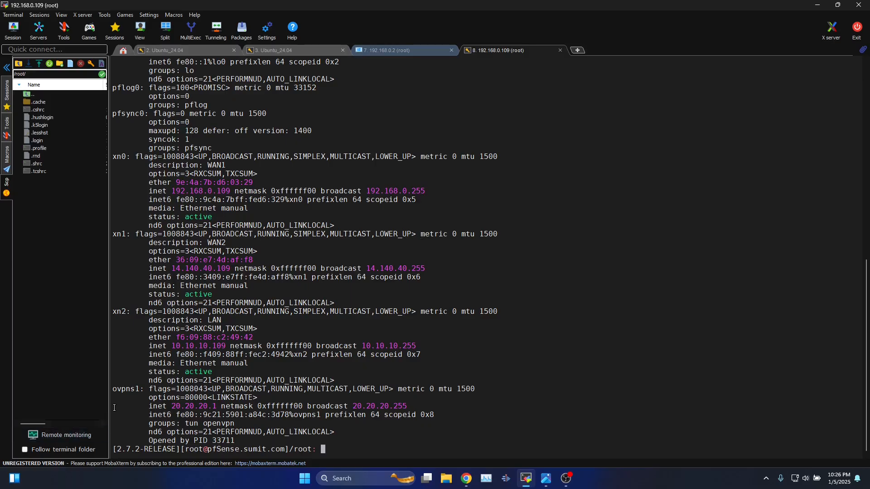
# Widen the terminal and highlight the ovpns1 interface and its tunnel address 20.20.20.1.
pyautogui.moveTo(113, 389); pyautogui.dragTo(139, 390)
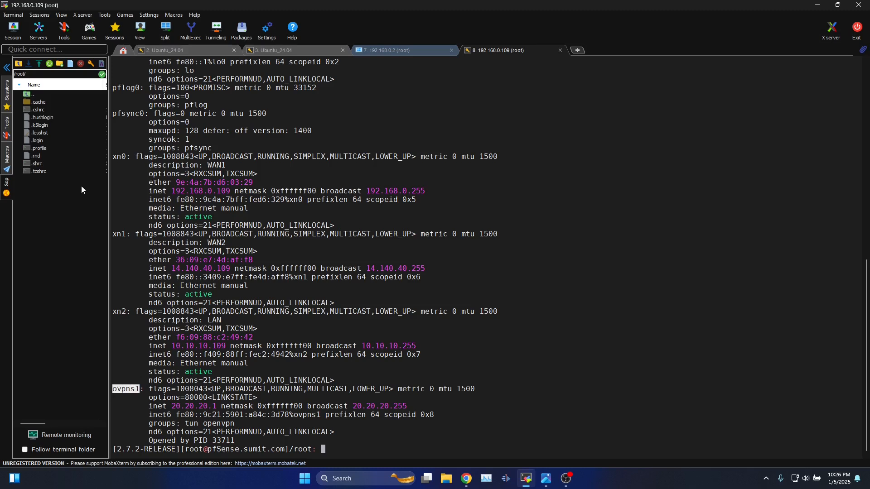
pyautogui.click(10, 70)
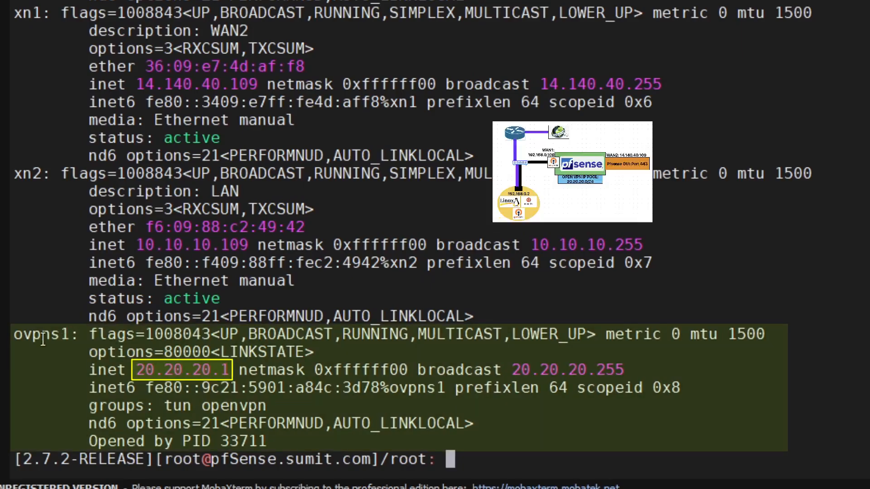
pyautogui.moveTo(16, 334); pyautogui.dragTo(70, 335)
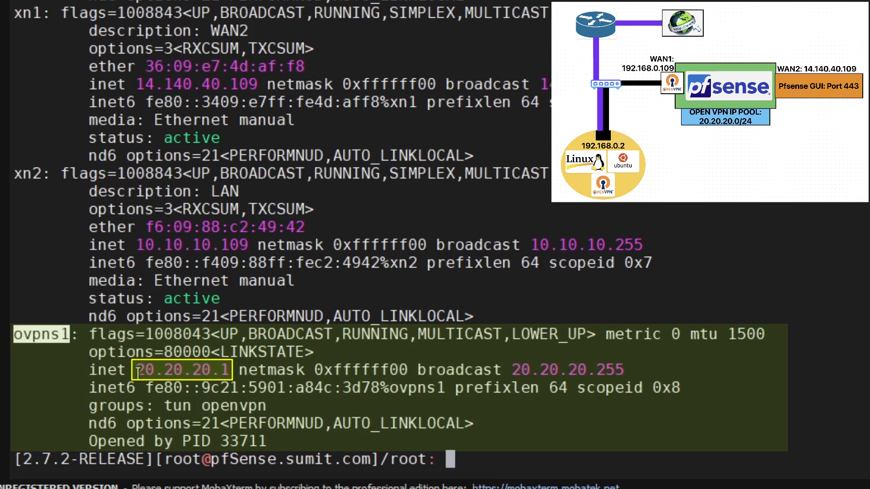
pyautogui.moveTo(137, 375); pyautogui.dragTo(230, 370)
pyautogui.click(563, 306)
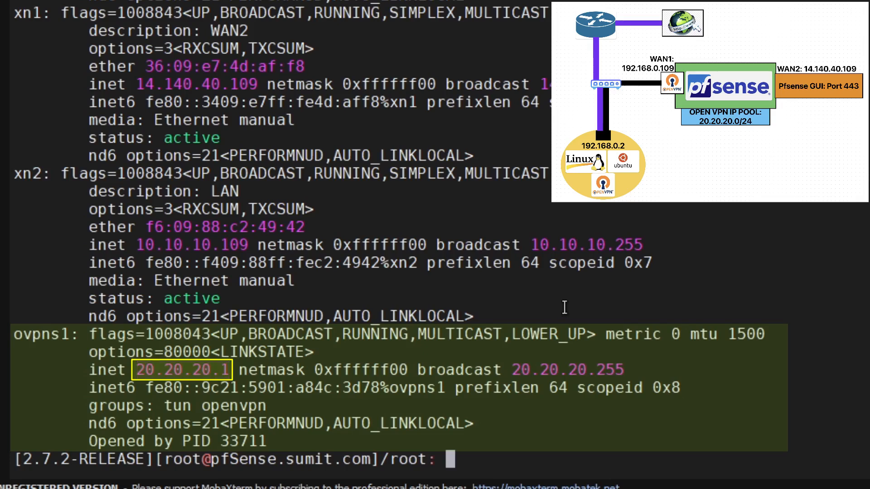
pyautogui.moveTo(136, 371); pyautogui.dragTo(229, 370)
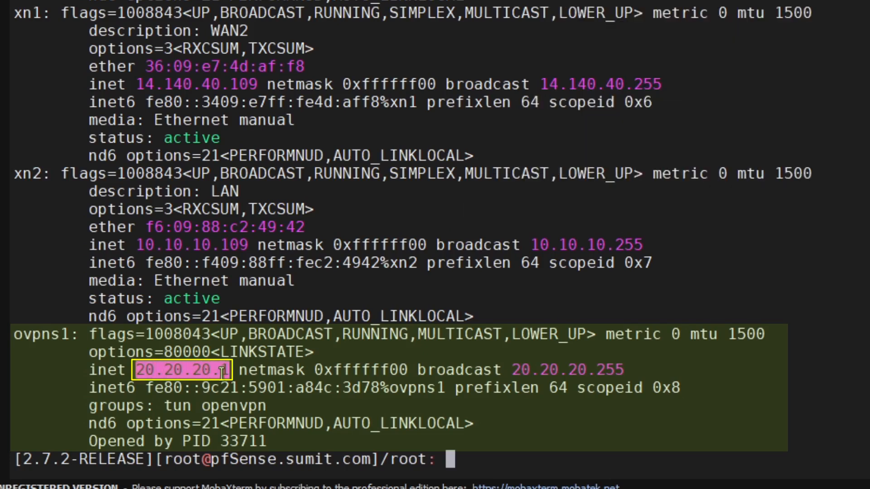
pyautogui.click(33, 347)
pyautogui.moveTo(14, 335); pyautogui.dragTo(78, 337)
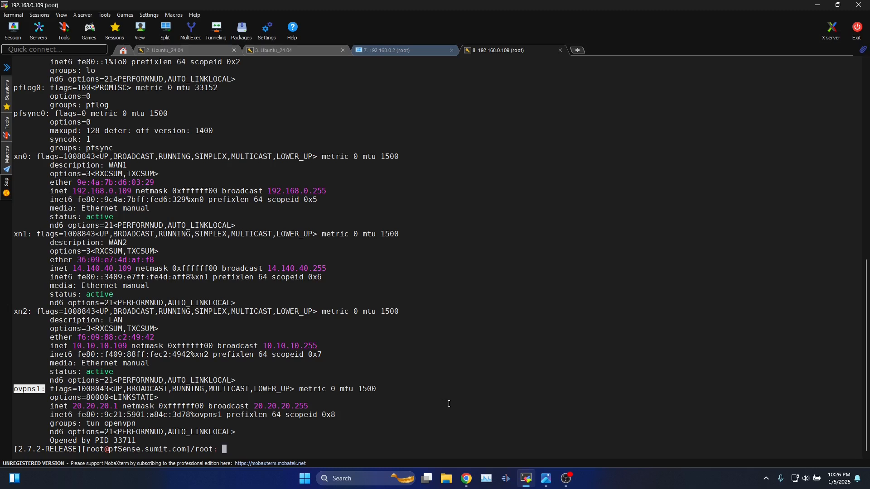
# Move the 192.168.0.2 desktop session tab after the pfSense shell tab.
pyautogui.click(525, 478)
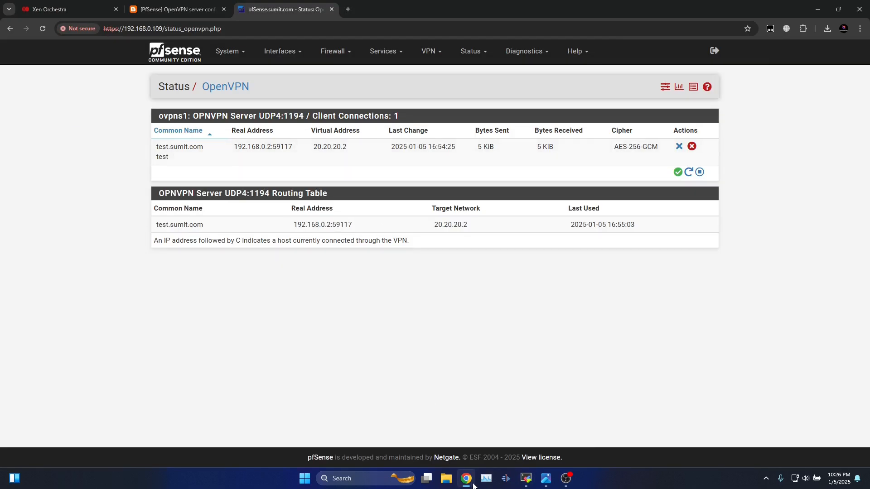
pyautogui.click(525, 478)
pyautogui.click(278, 50)
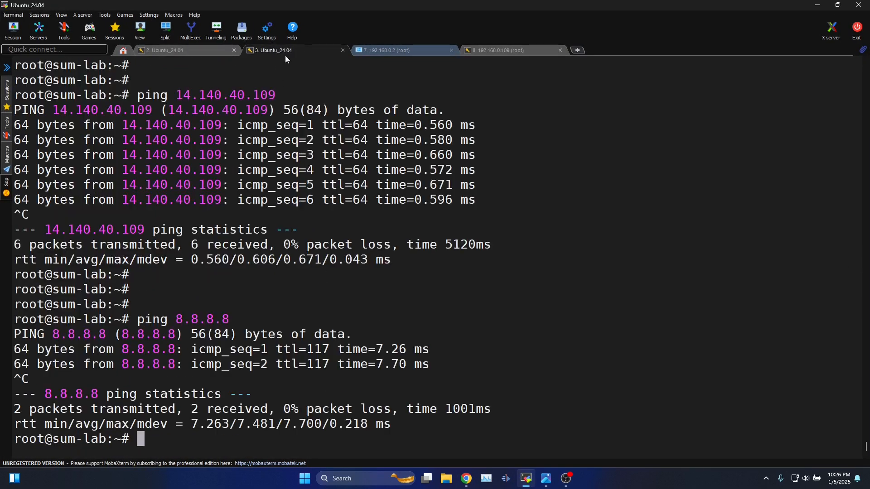
pyautogui.moveTo(404, 55); pyautogui.dragTo(490, 58)
pyautogui.click(403, 48)
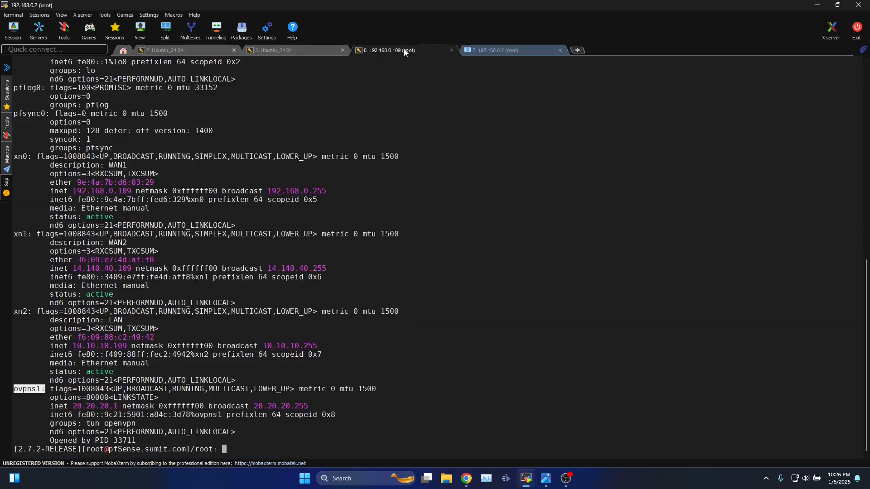
# Launch GNOME Settings by searching 'sett' in the Activities overview.
pyautogui.click(188, 53)
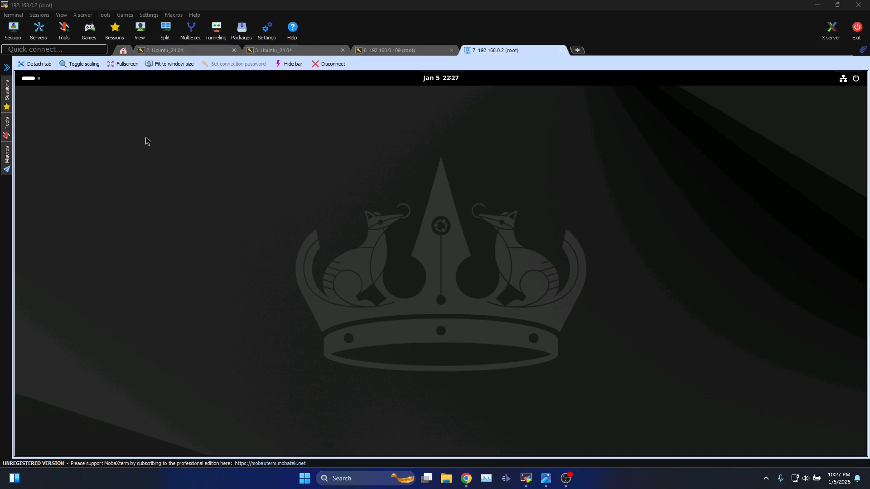
pyautogui.click(34, 79)
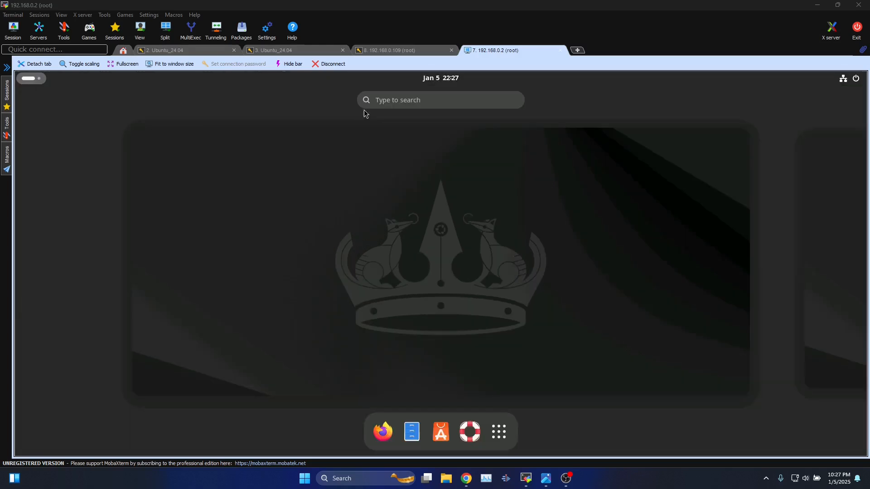
pyautogui.click(398, 103)
pyautogui.write('sett')
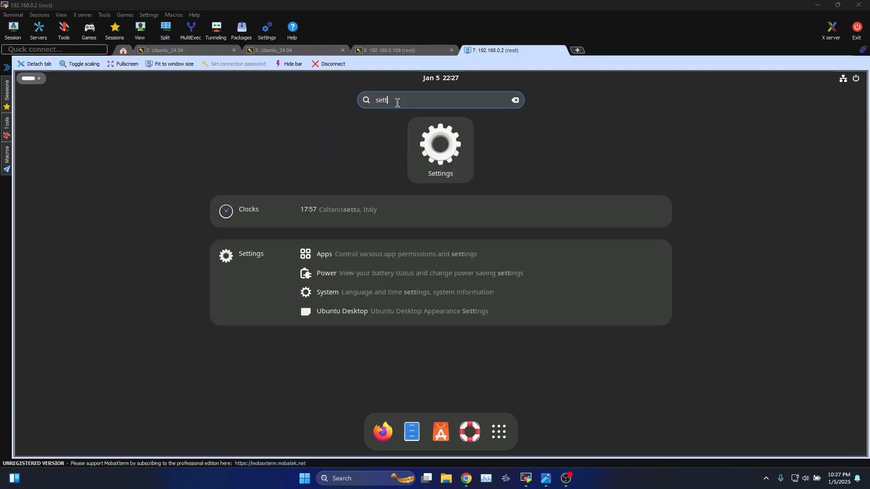
pyautogui.click(433, 144)
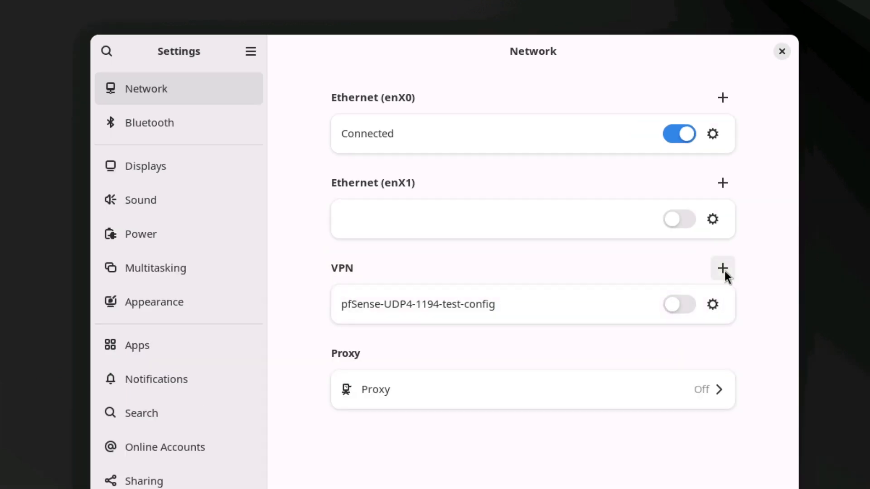
# Start adding a VPN via Import from file on the Desktop, then cancel without importing.
pyautogui.click(723, 269)
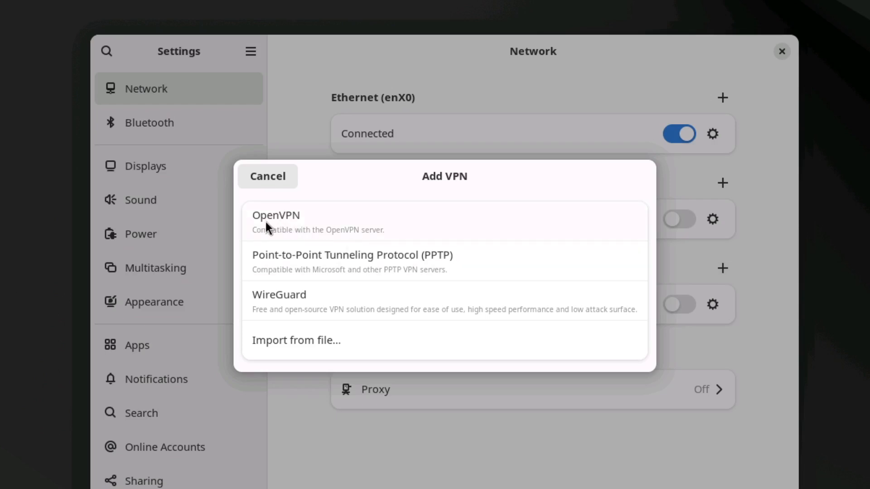
pyautogui.click(323, 341)
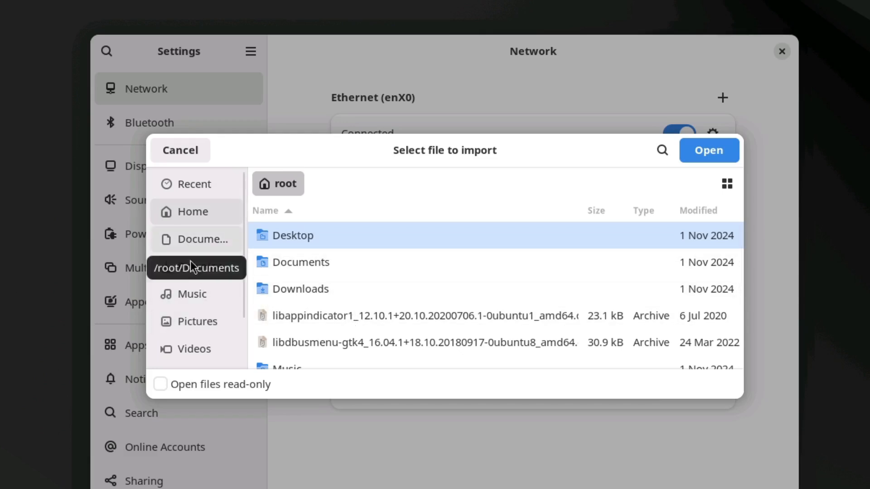
pyautogui.doubleClick(588, 235)
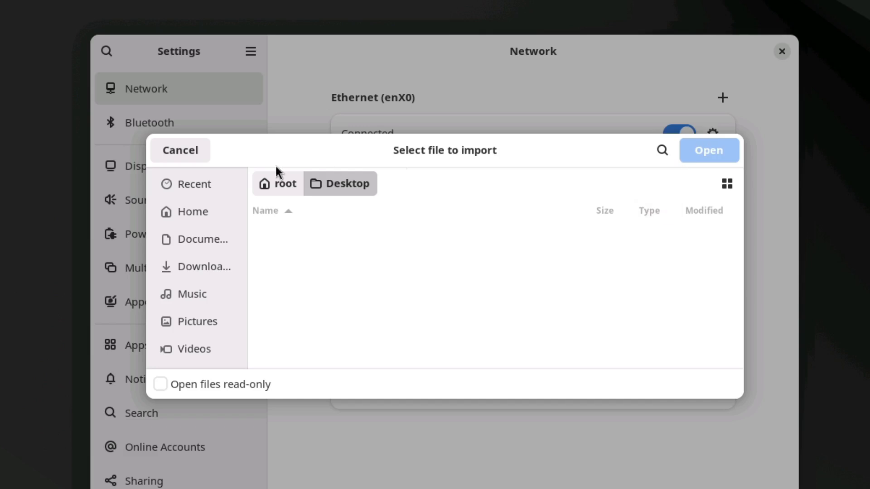
pyautogui.click(183, 151)
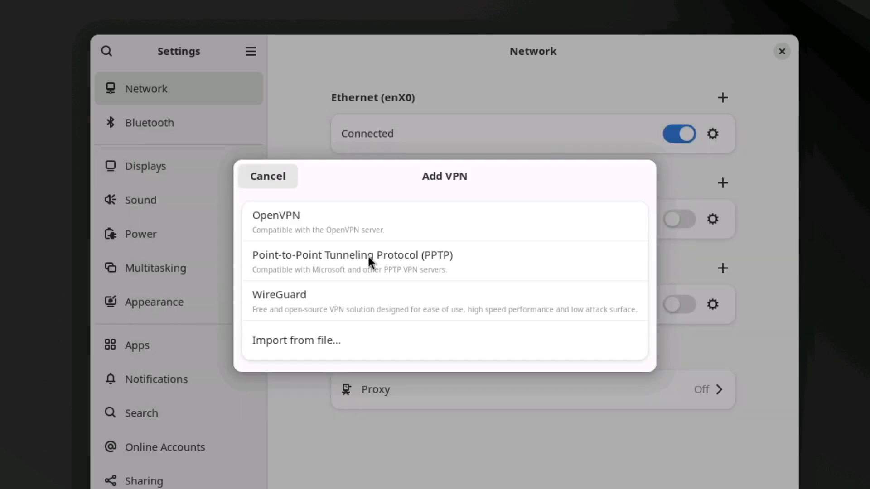
pyautogui.click(277, 174)
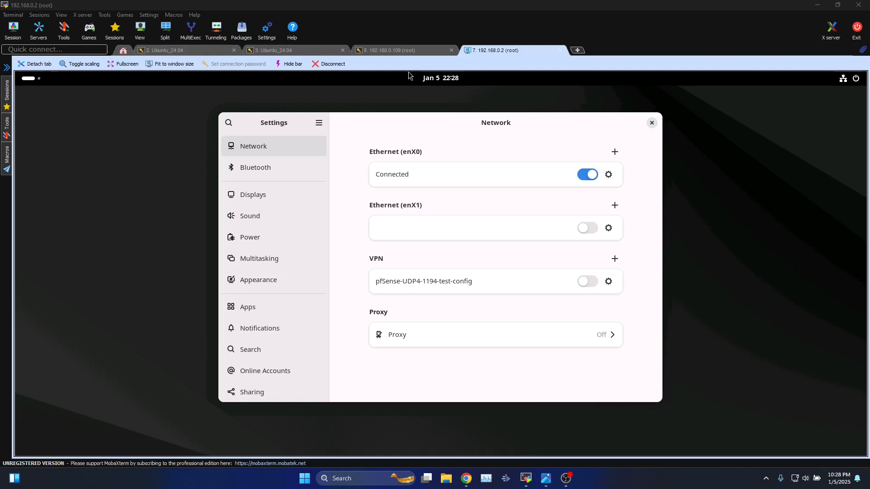
# Copy the sudo nmcli connection import command from the guide and paste it in the terminal.
pyautogui.click(213, 51)
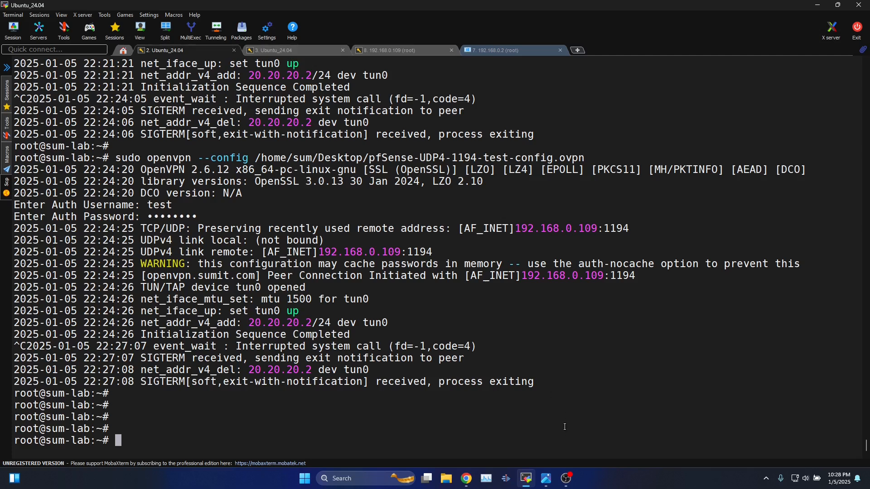
pyautogui.click(466, 479)
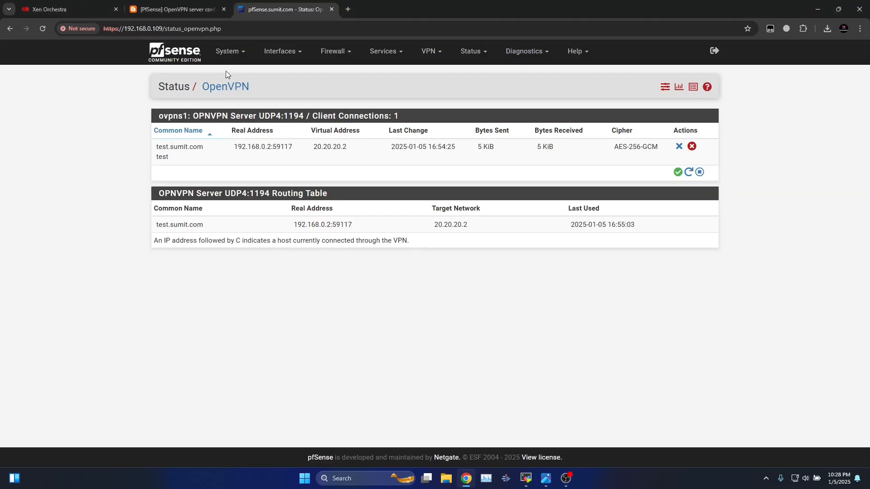
pyautogui.click(175, 10)
pyautogui.moveTo(74, 357); pyautogui.dragTo(611, 367)
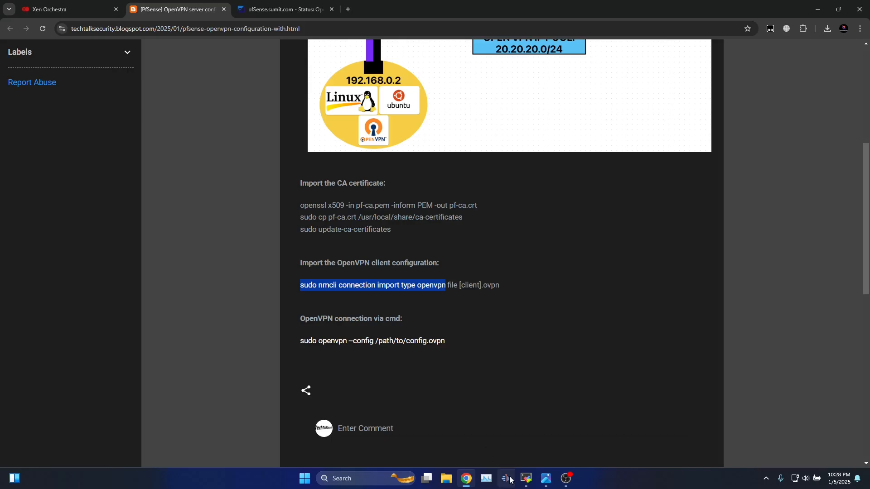
pyautogui.click(525, 478)
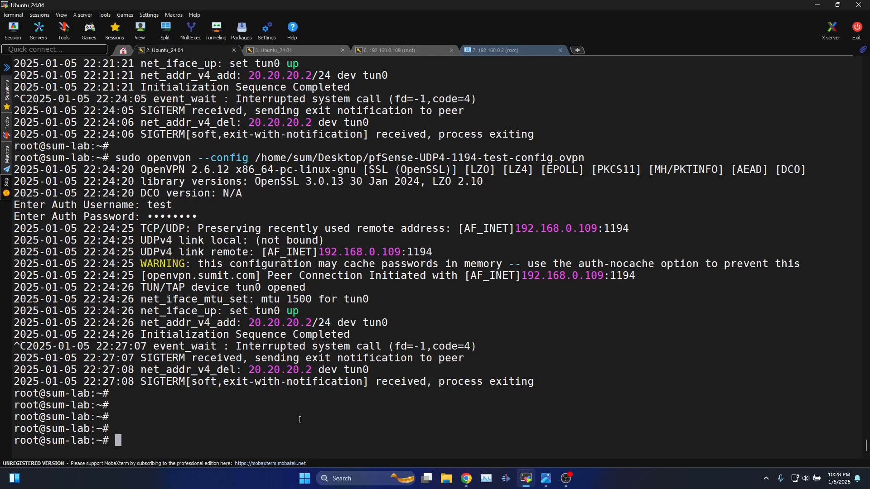
pyautogui.rightClick(300, 420)
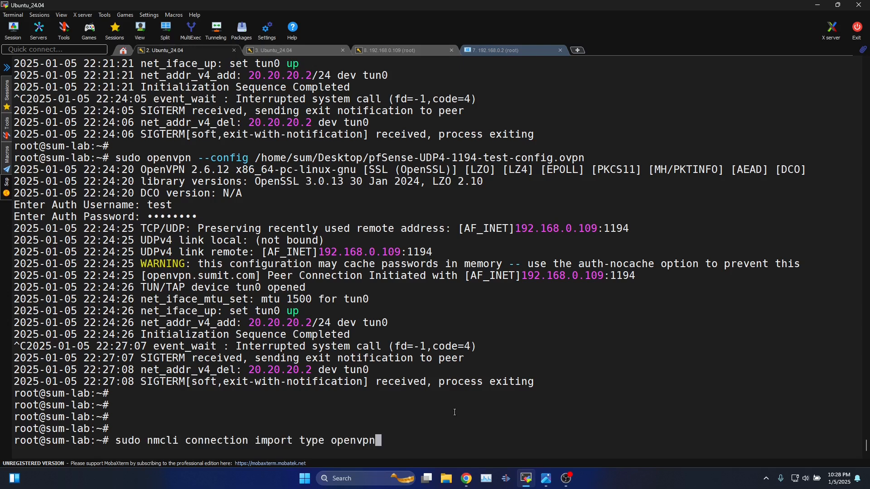
# Complete the Desktop path to pfSense-UDP4-1194-test-config.ovpn, run the import, and mark 'successfully added'.
pyautogui.write('f')
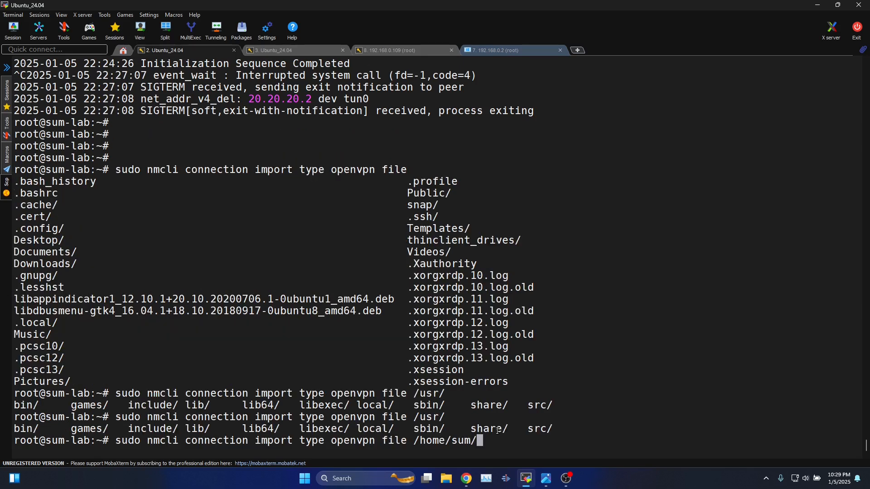
pyautogui.write('De')
pyautogui.press('Tab')
pyautogui.press('Tab')
pyautogui.press('Tab')
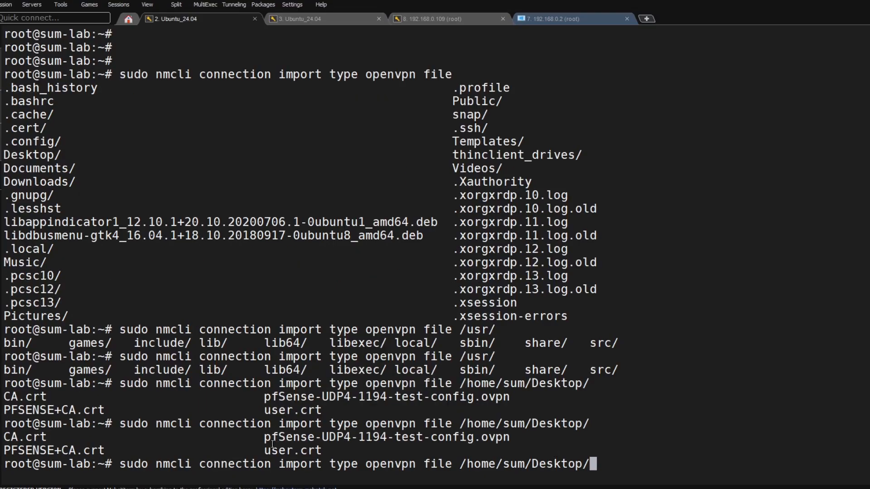
pyautogui.moveTo(264, 438); pyautogui.dragTo(507, 438)
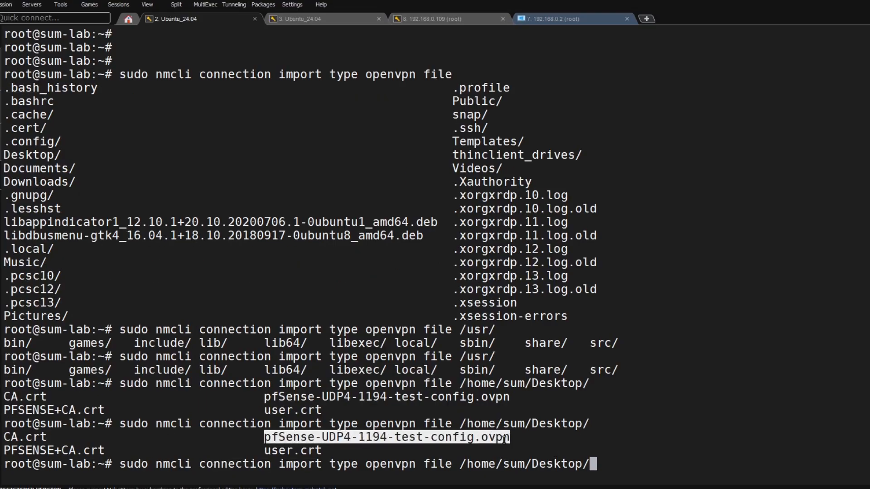
pyautogui.rightClick(650, 396)
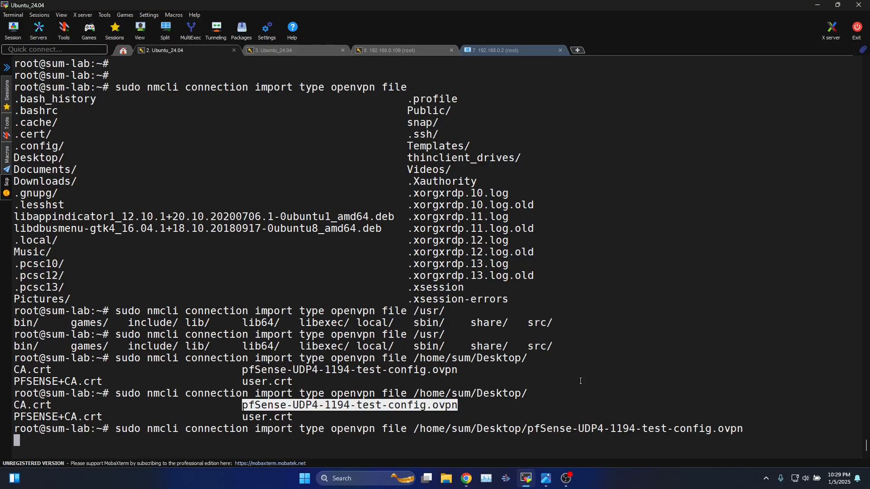
pyautogui.press('Return')
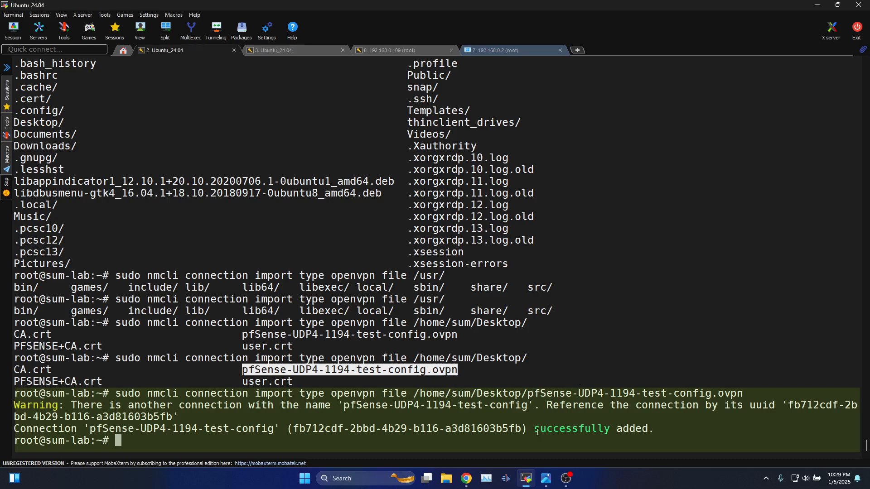
pyautogui.moveTo(537, 431); pyautogui.dragTo(655, 429)
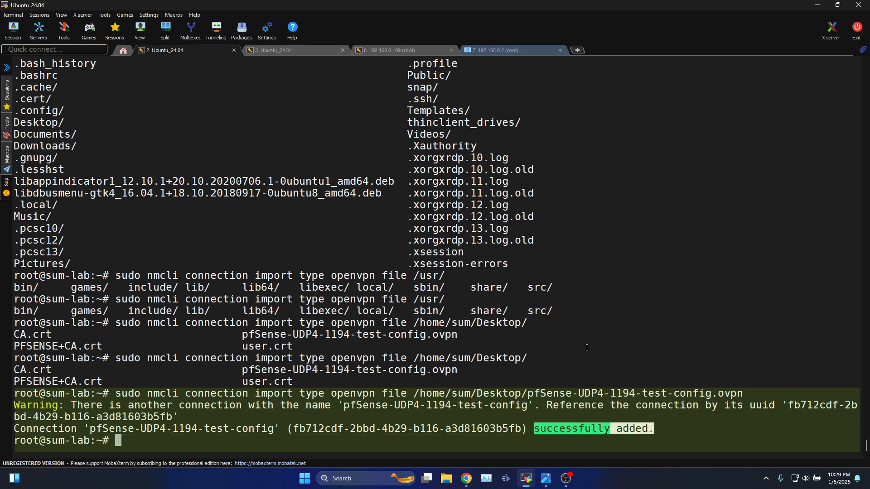
pyautogui.press('Return')
pyautogui.press('Return')
pyautogui.press('Return')
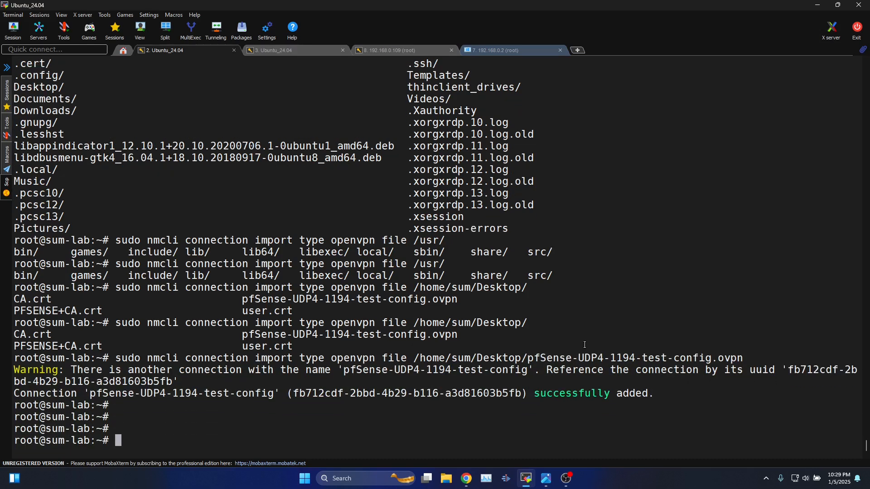
# Enter the VPN user name and password on the imported connection's Identity tab.
pyautogui.click(508, 50)
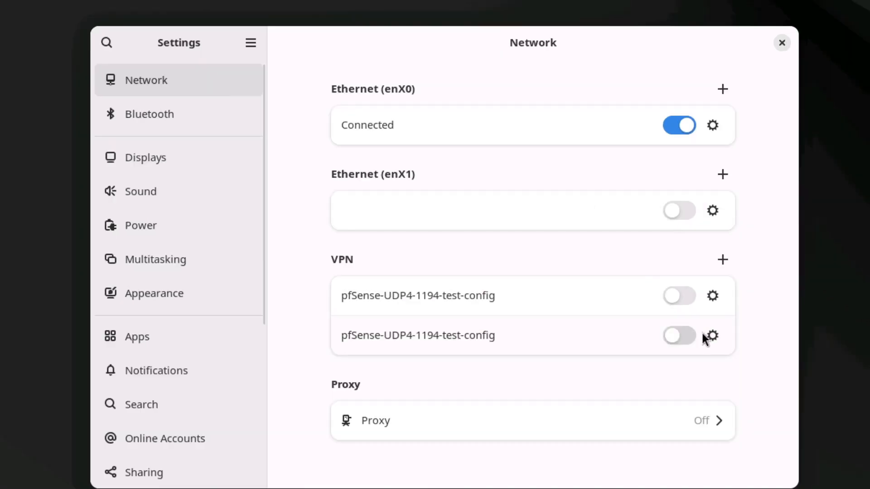
pyautogui.click(711, 335)
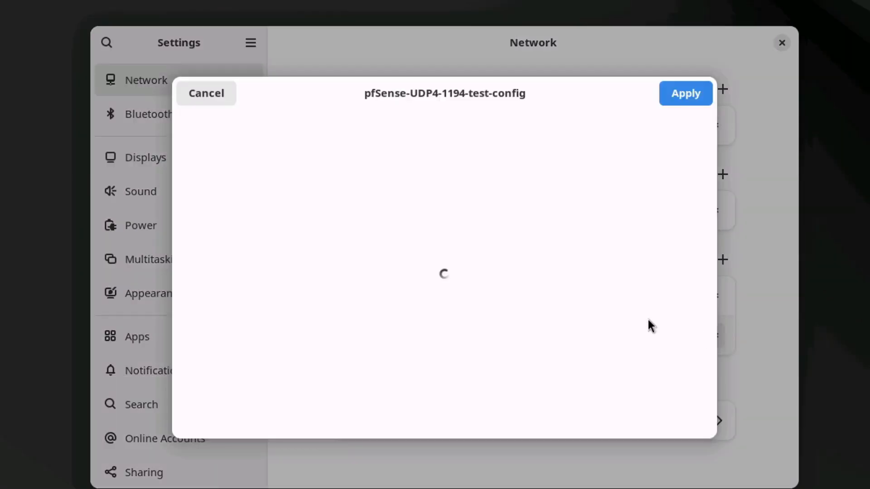
pyautogui.click(262, 129)
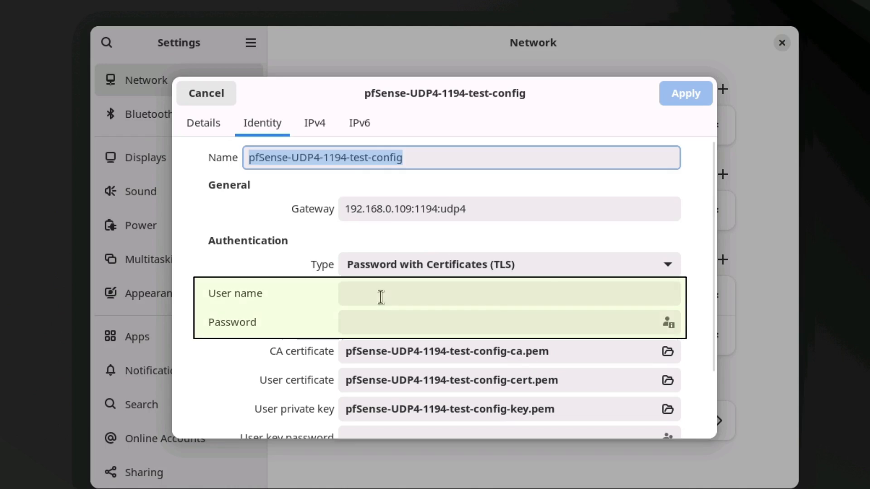
pyautogui.click(381, 297)
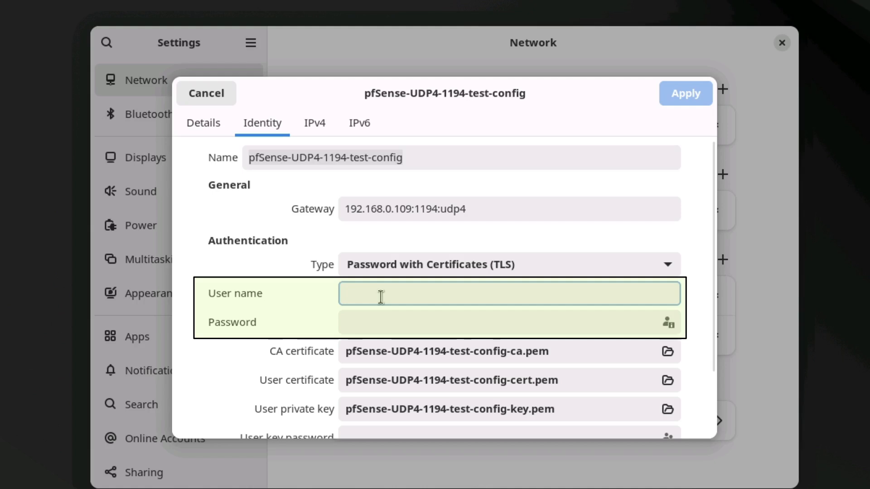
pyautogui.write('test')
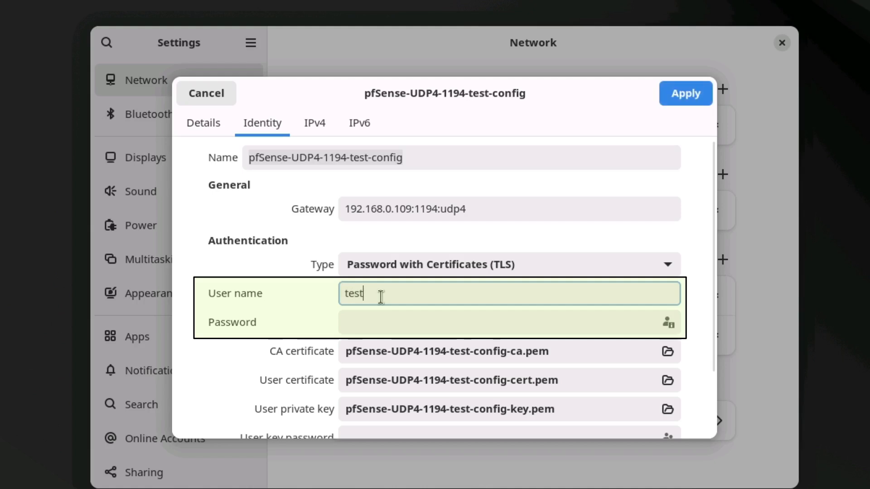
pyautogui.click(385, 324)
pyautogui.write('•••••••••')
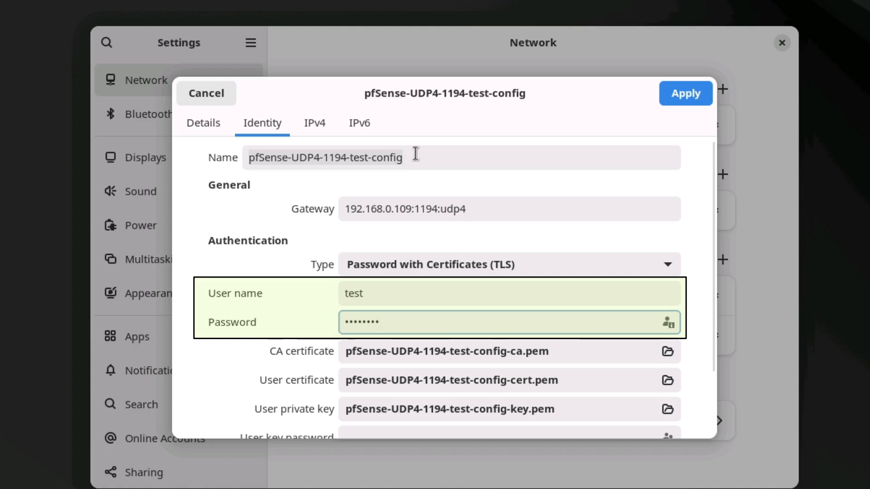
# Rename the imported VPN connection to OpenVPN.
pyautogui.moveTo(421, 155); pyautogui.dragTo(222, 158)
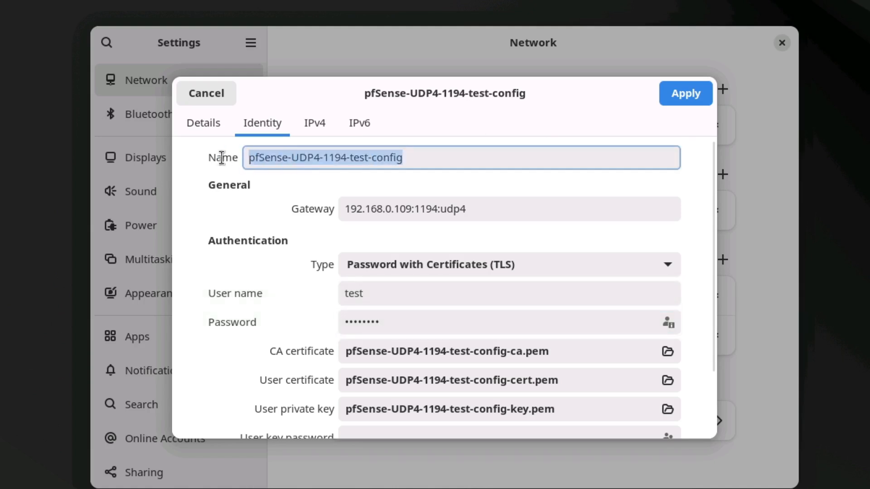
pyautogui.press('BackSpace')
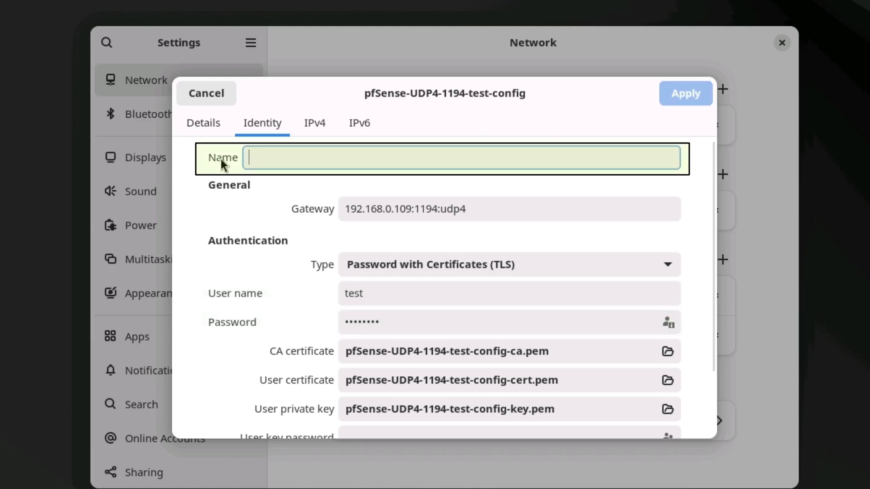
pyautogui.write('OpenVPN')
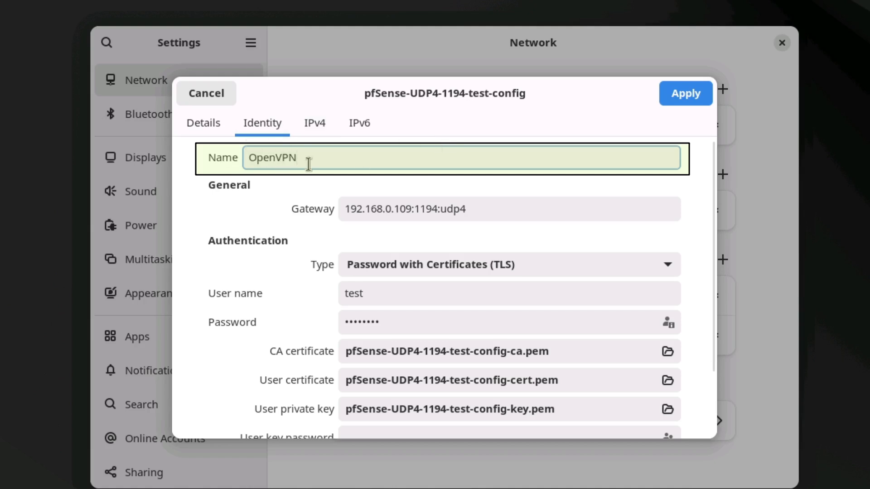
pyautogui.scroll(-3, 702, 253)
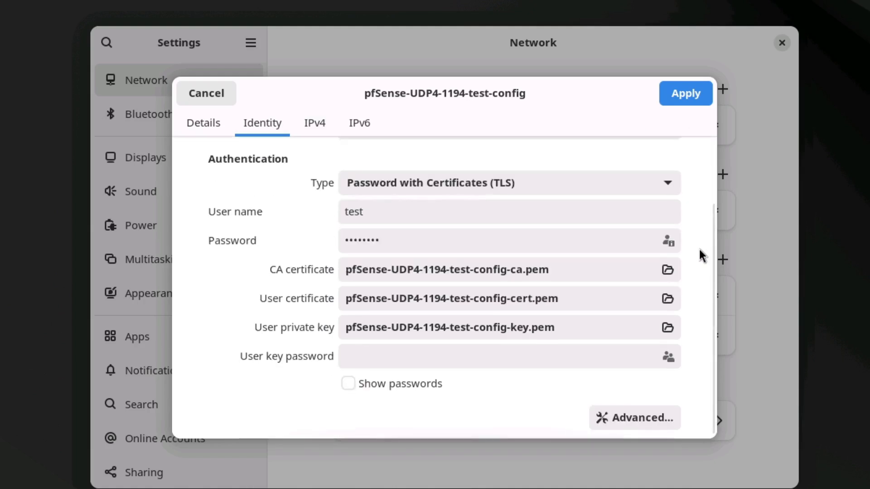
# Review the Advanced tabs (Security, TLS Authentication, Proxies, Misc), then apply and save the VPN connection.
pyautogui.click(619, 417)
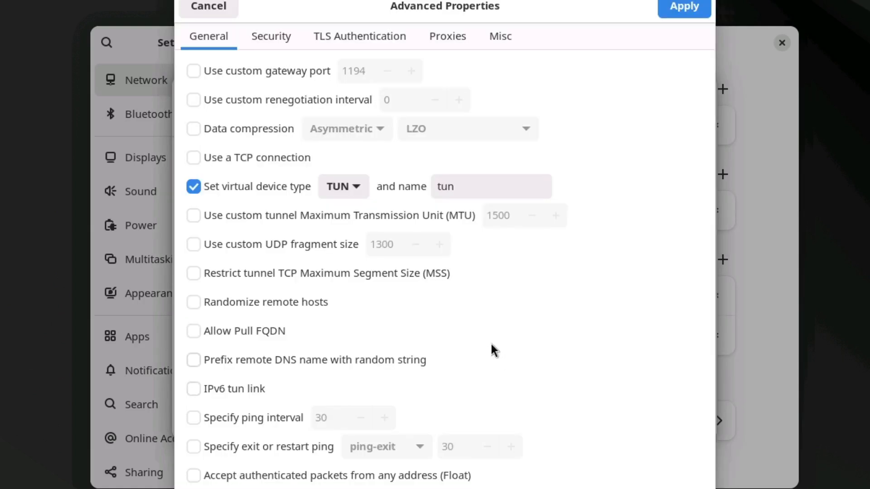
pyautogui.click(275, 34)
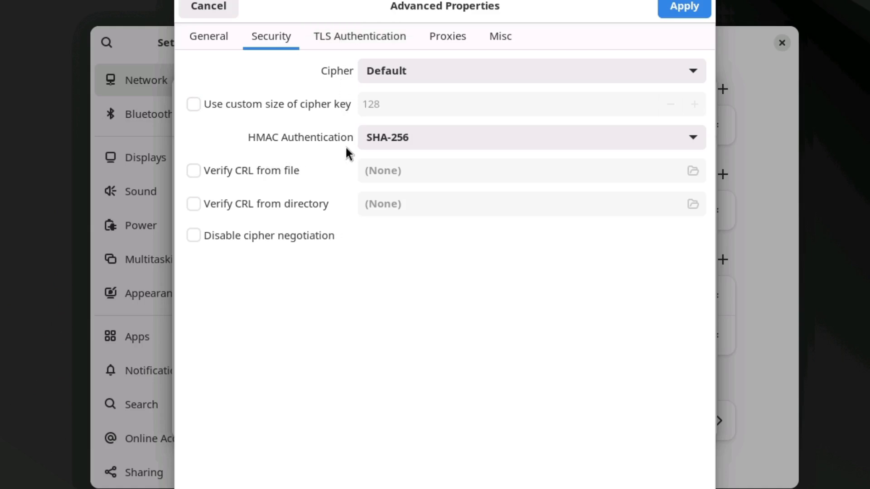
pyautogui.click(358, 37)
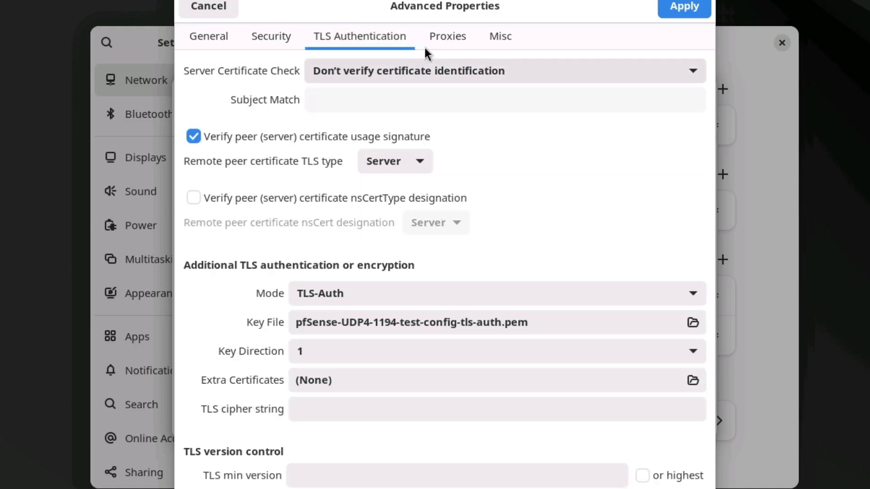
pyautogui.click(448, 42)
pyautogui.click(500, 42)
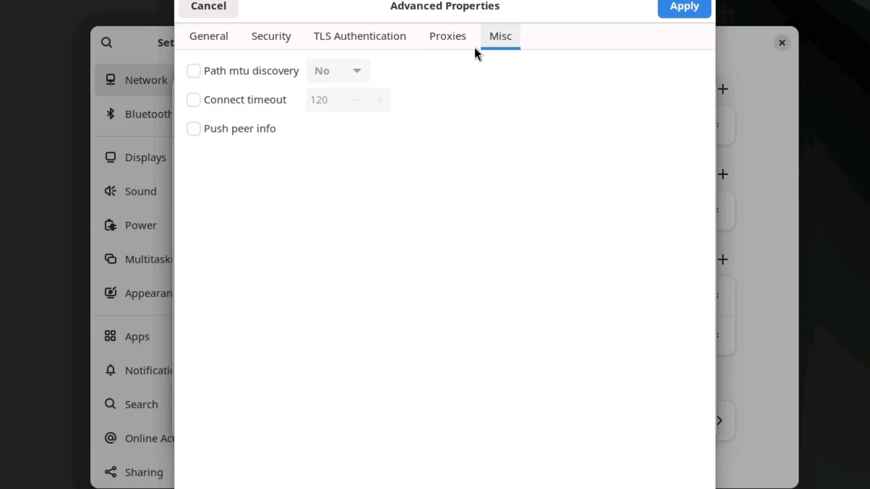
pyautogui.click(209, 38)
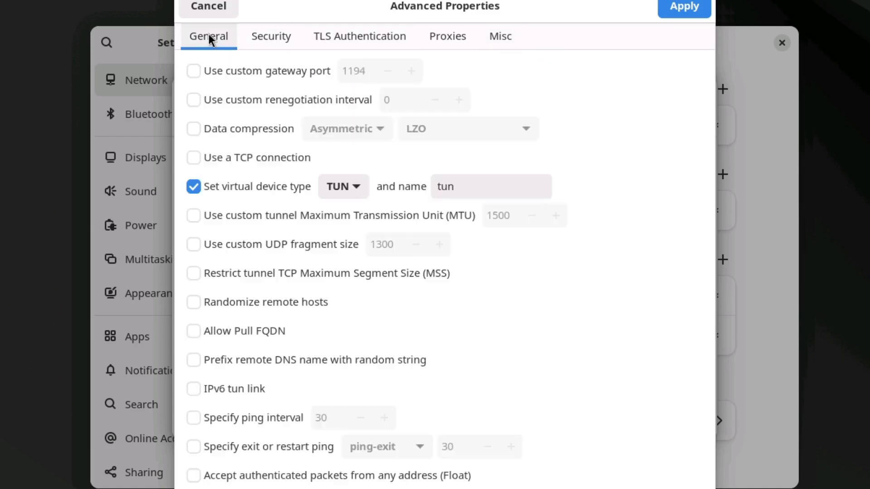
pyautogui.click(668, 8)
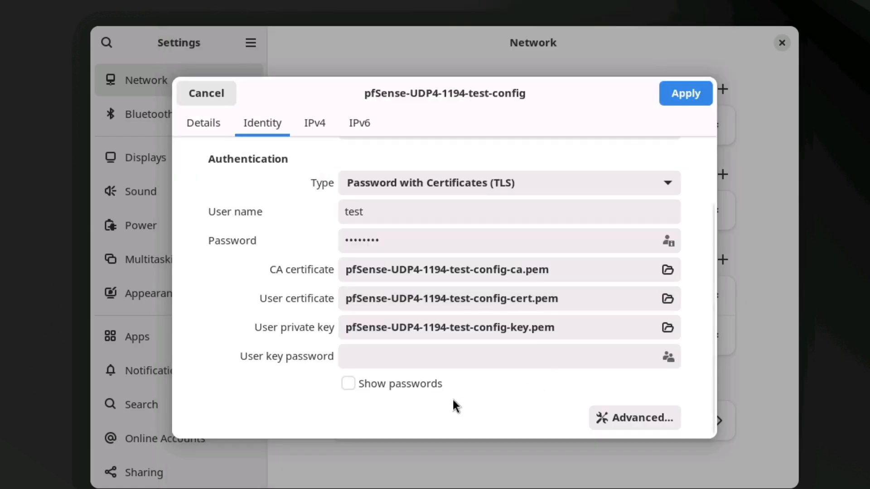
pyautogui.click(682, 99)
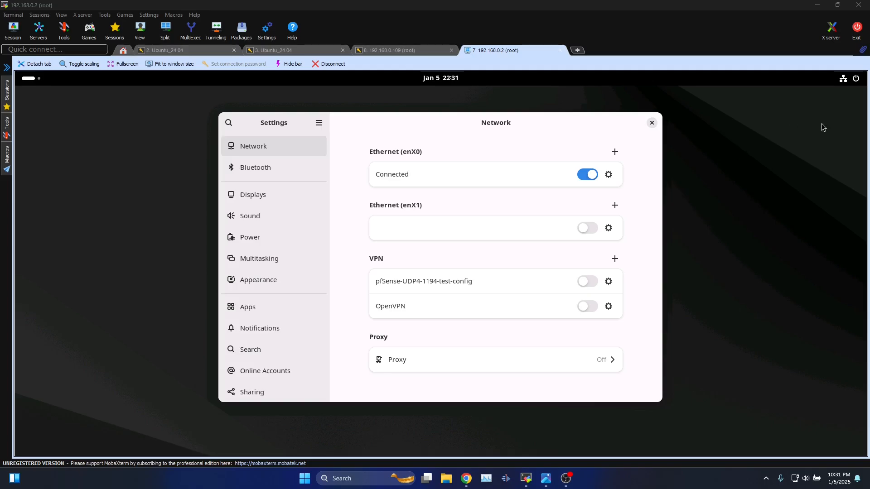
# Connect the OpenVPN connection from the quick settings VPN list.
pyautogui.click(843, 78)
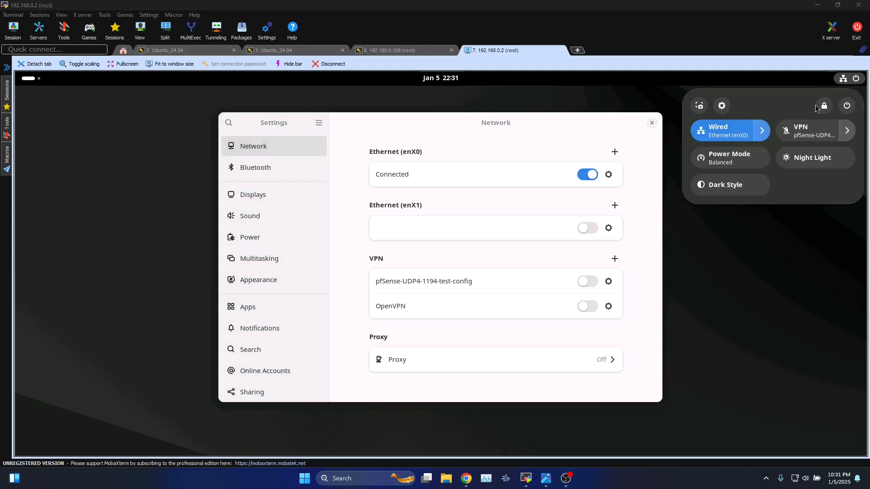
pyautogui.click(845, 134)
pyautogui.click(790, 188)
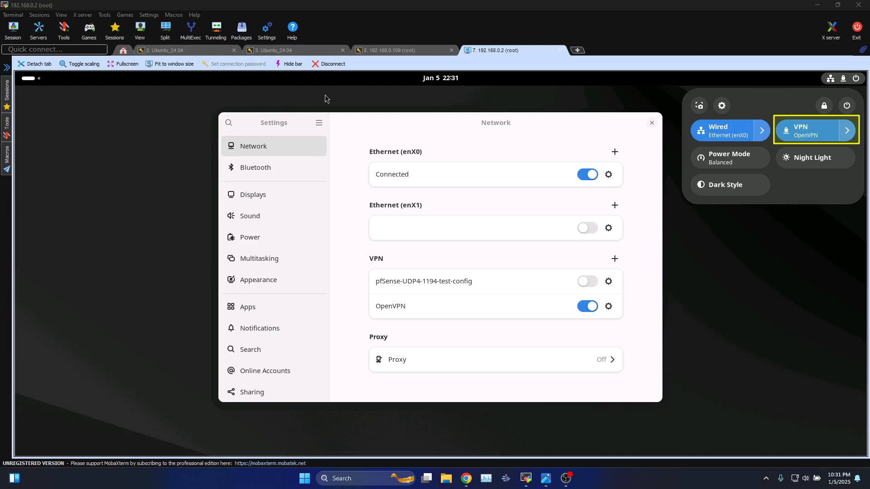
# Start a fresh ping to 14.140.40.109 in the terminal.
pyautogui.click(284, 51)
pyautogui.click(493, 50)
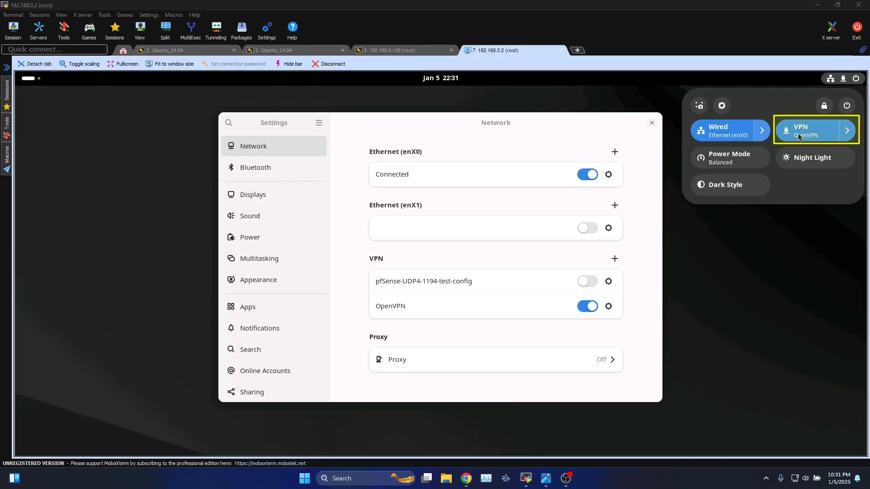
pyautogui.click(304, 50)
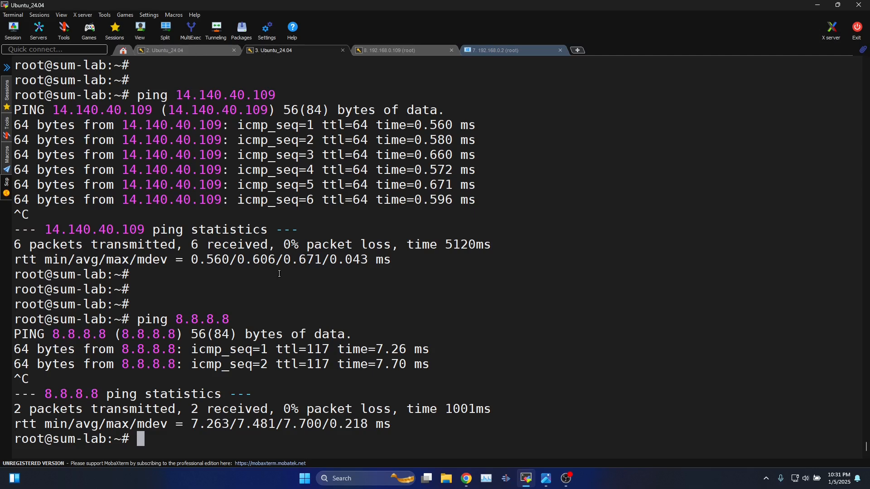
pyautogui.press('Return')
pyautogui.press('Return')
pyautogui.press('Return')
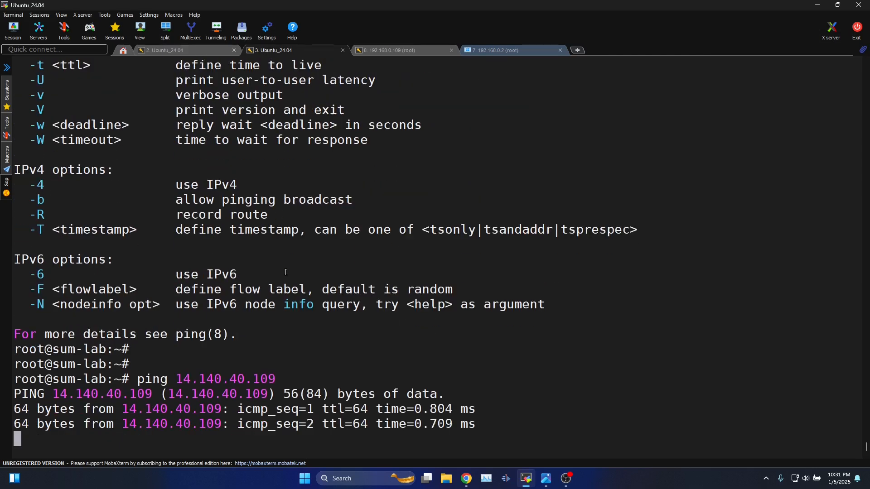
# Close the Settings window and confirm OpenVPN shows connected in quick settings.
pyautogui.click(502, 50)
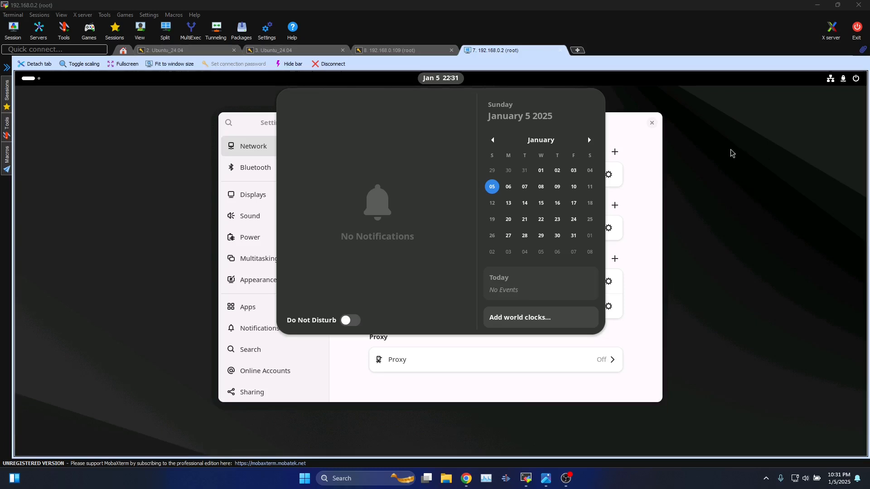
pyautogui.click(658, 125)
pyautogui.click(652, 123)
pyautogui.click(831, 79)
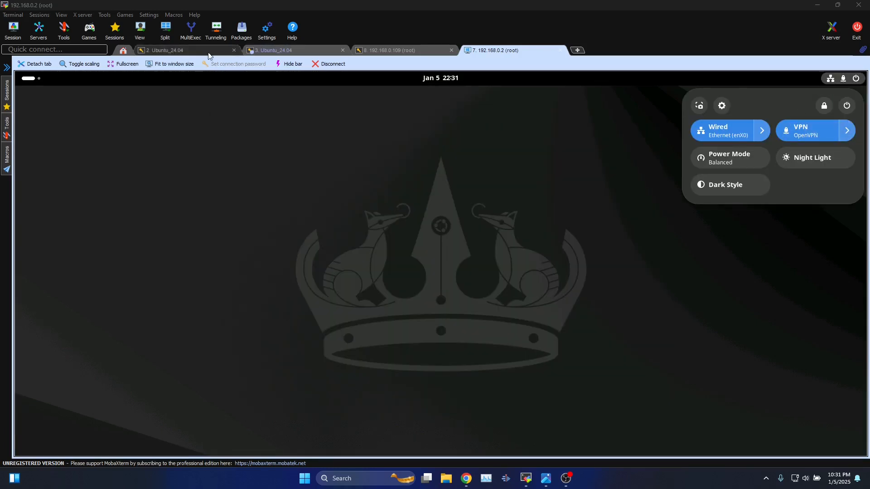
pyautogui.click(191, 50)
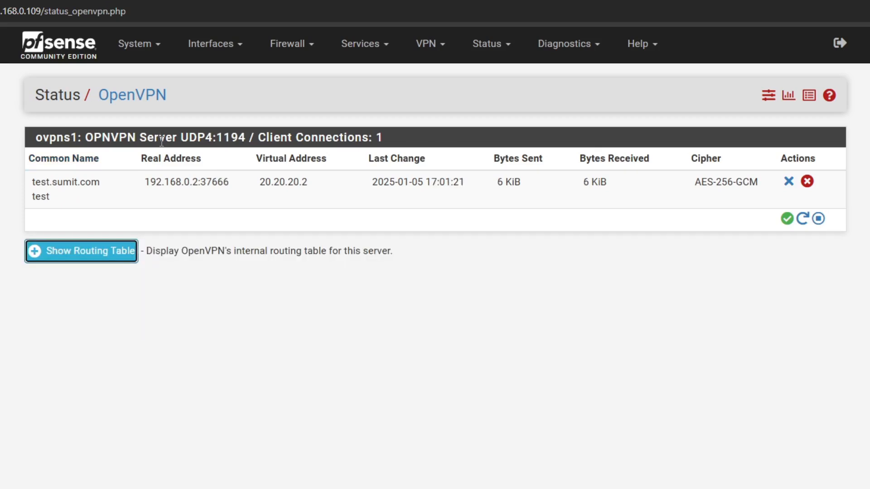
# Show pfSense's OpenVPN routing table for 20.20.20.2, then turn OpenVPN off on Ubuntu.
pyautogui.click(110, 256)
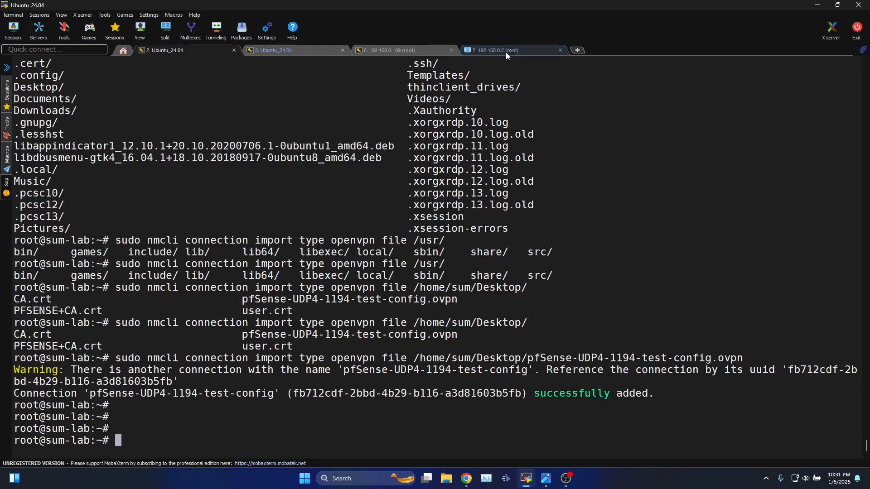
pyautogui.click(505, 51)
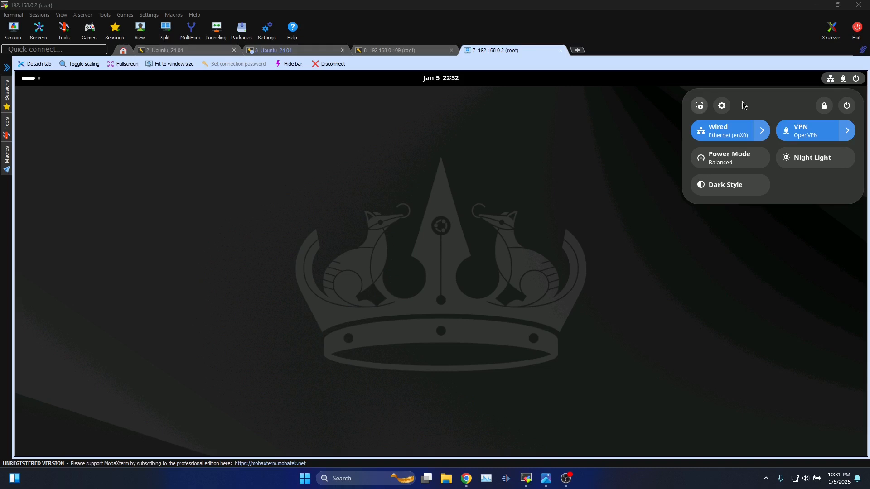
pyautogui.click(846, 131)
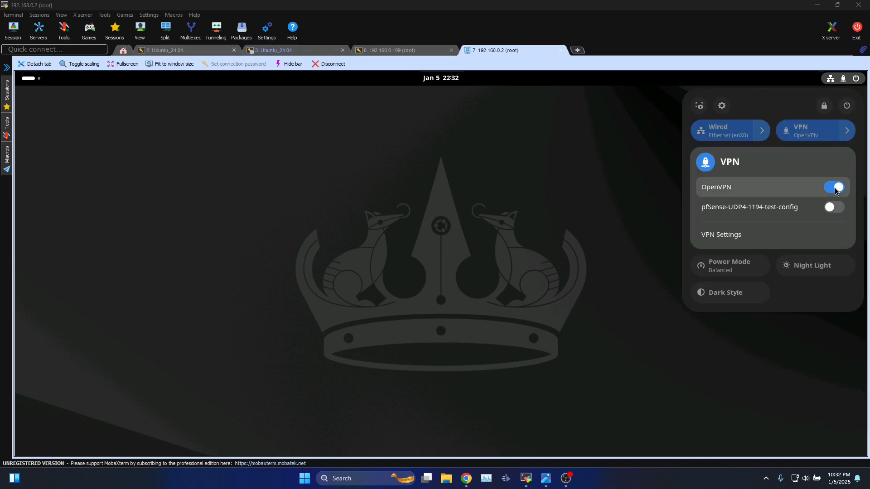
pyautogui.click(770, 186)
pyautogui.click(276, 51)
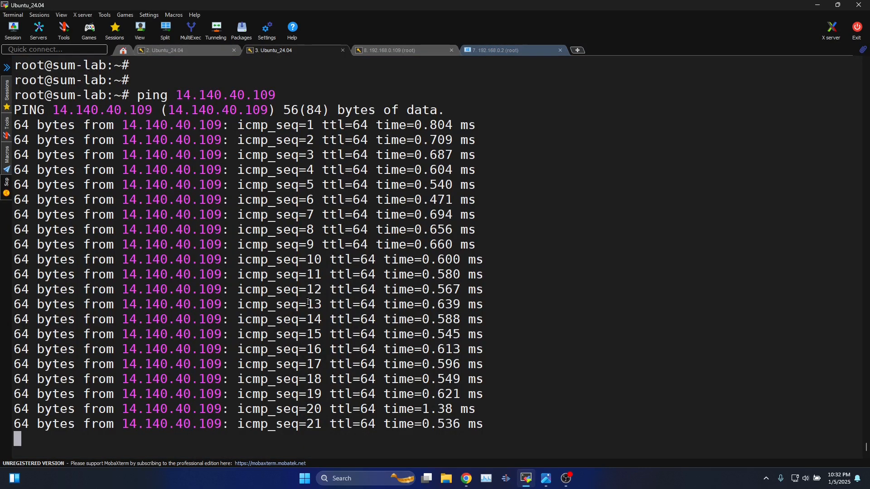
# Stop the ping and list the kernel routing table with route -n.
pyautogui.press('Return')
pyautogui.press('Return')
pyautogui.press('Return')
pyautogui.press('Return')
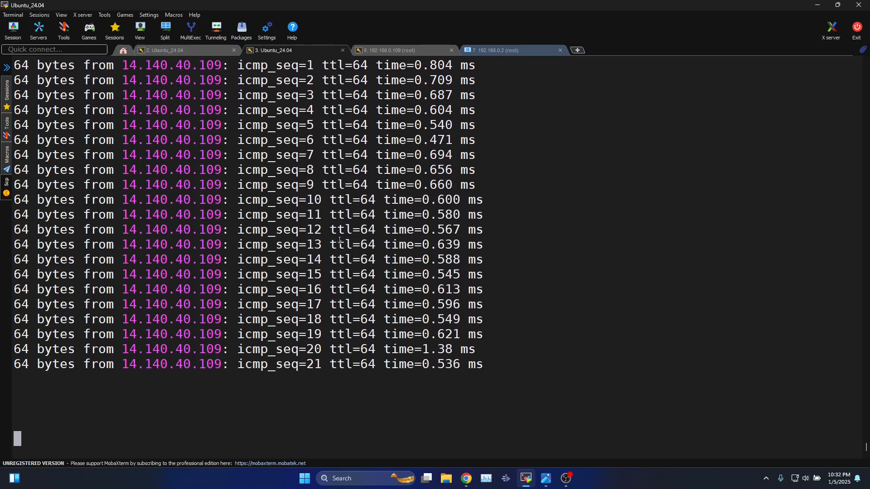
pyautogui.hotkey('ctrl', 'c')
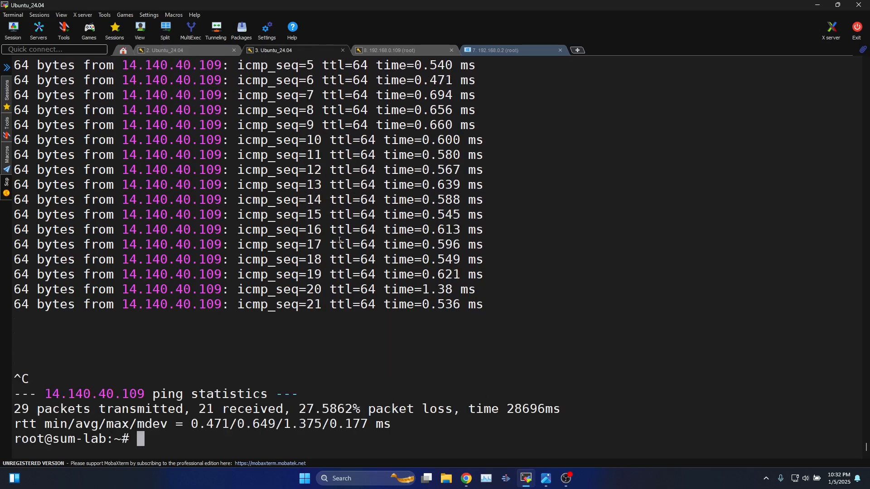
pyautogui.press('Return')
pyautogui.press('Return')
pyautogui.press('Return')
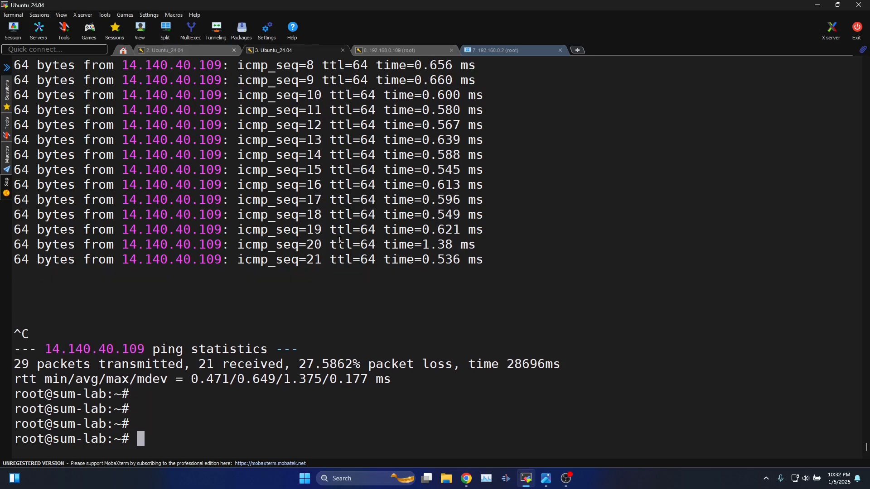
pyautogui.write('route -n')
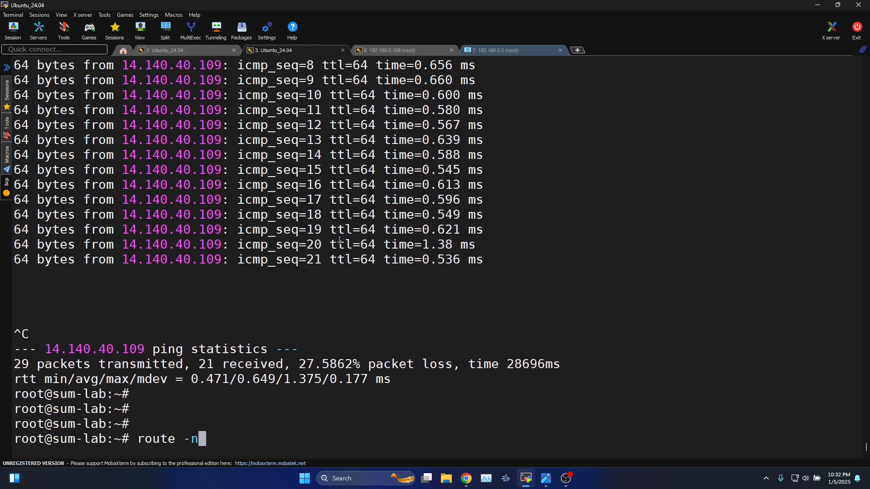
pyautogui.write('\\')
pyautogui.press('BackSpace')
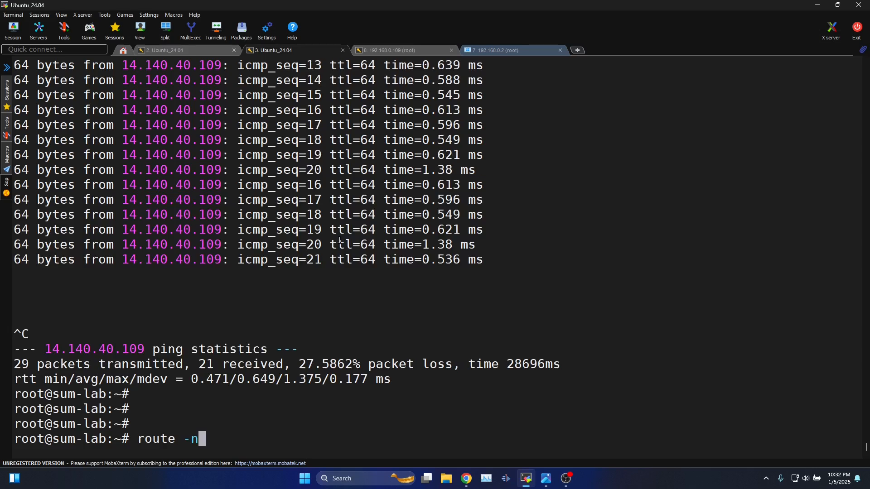
pyautogui.press('Return')
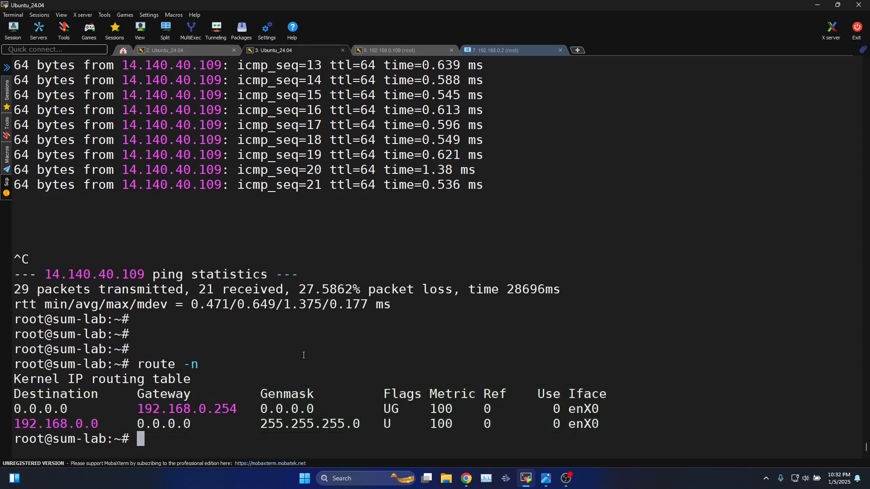
pyautogui.press('Return')
pyautogui.press('Return')
# Reconnect OpenVPN, rerun the ping to 14.140.40.109, then stop it.
pyautogui.click(517, 50)
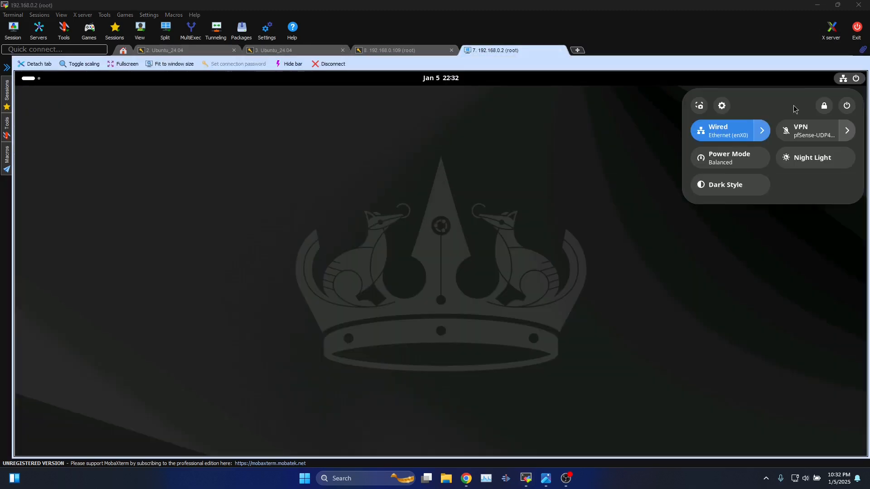
pyautogui.click(846, 131)
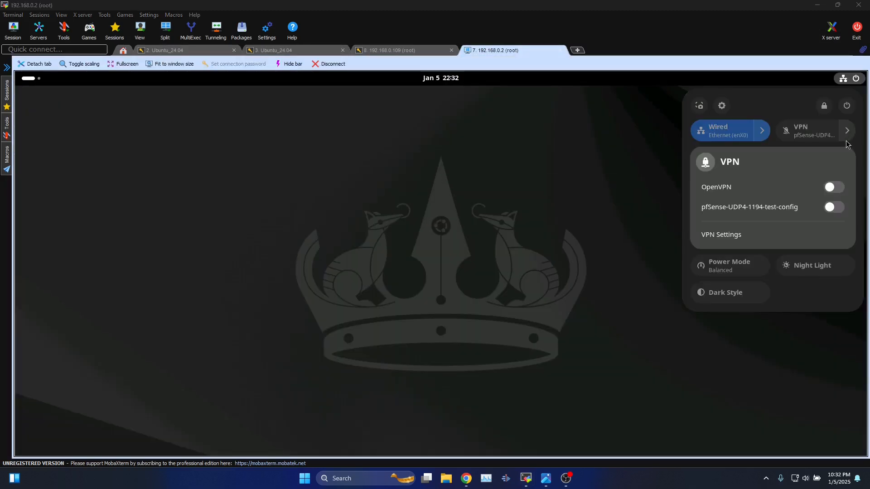
pyautogui.click(834, 187)
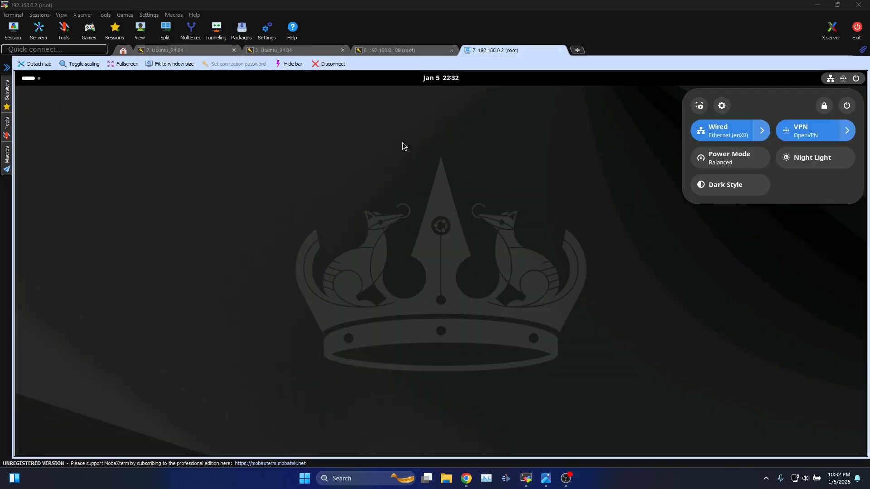
pyautogui.click(268, 52)
pyautogui.press('Up')
pyautogui.press('Up')
pyautogui.press('Return')
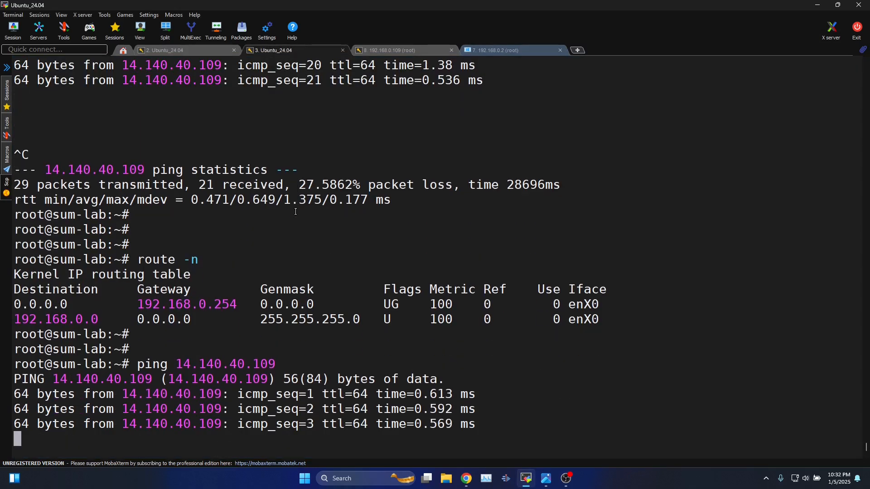
pyautogui.hotkey('ctrl', 'c')
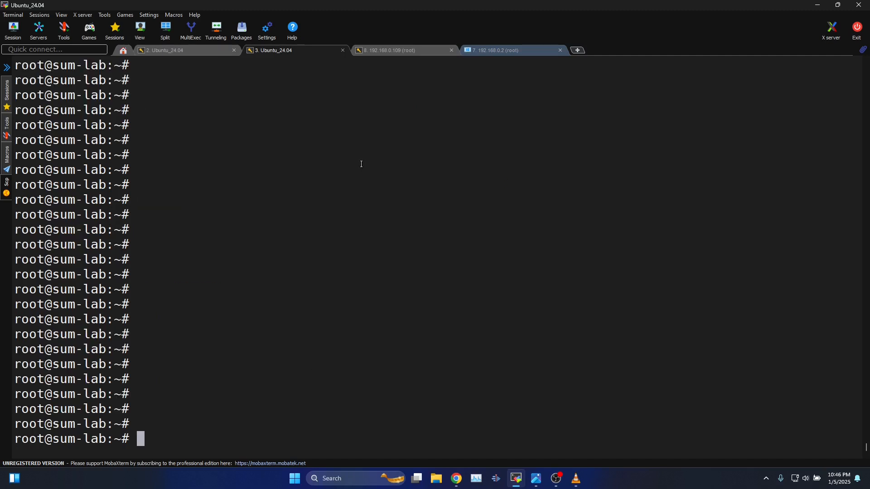
# Start a pfSense capture with tcpdump -i ovpns1 host 20.20.20.2 -nnvvv.
pyautogui.click(498, 50)
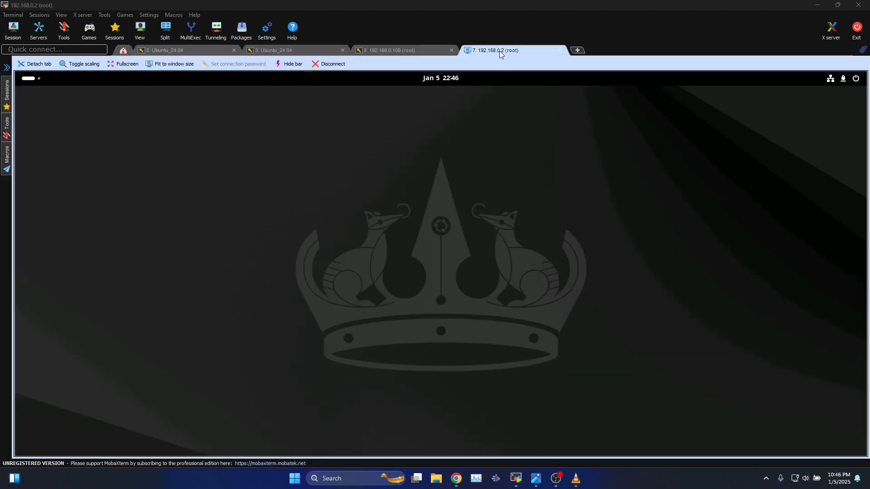
pyautogui.click(840, 81)
pyautogui.click(392, 50)
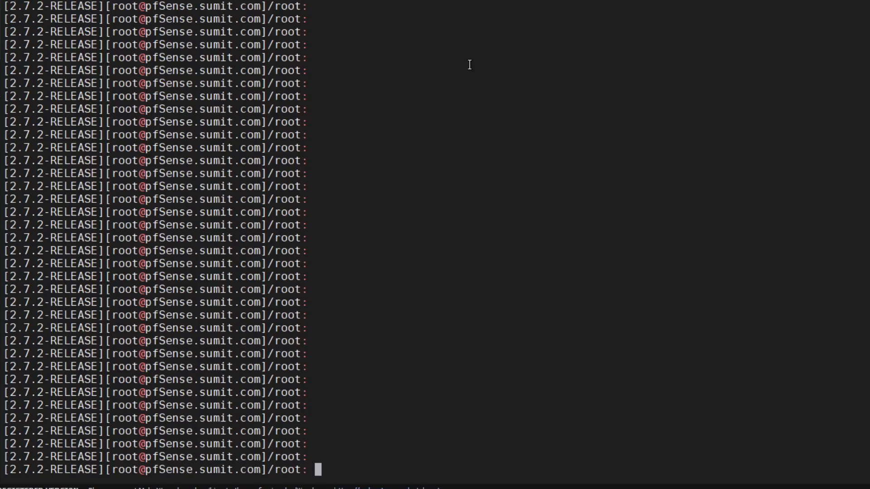
pyautogui.press('Up')
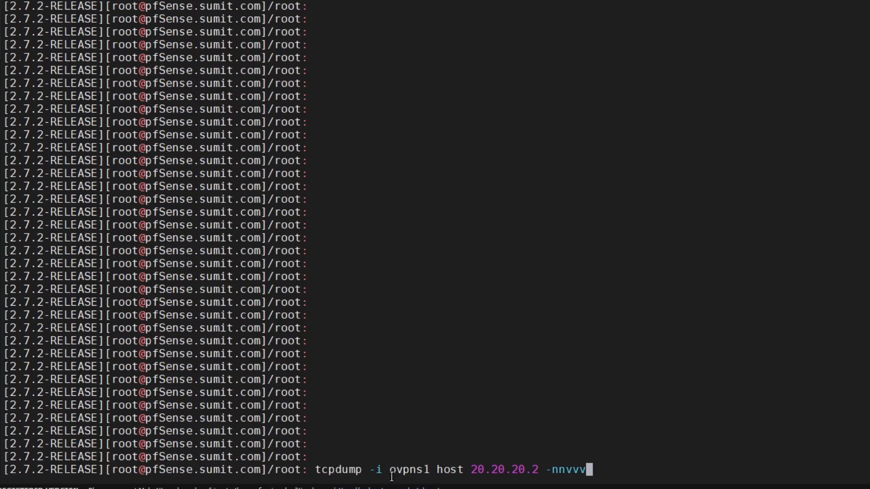
pyautogui.moveTo(390, 469); pyautogui.dragTo(430, 469)
pyautogui.click(604, 371)
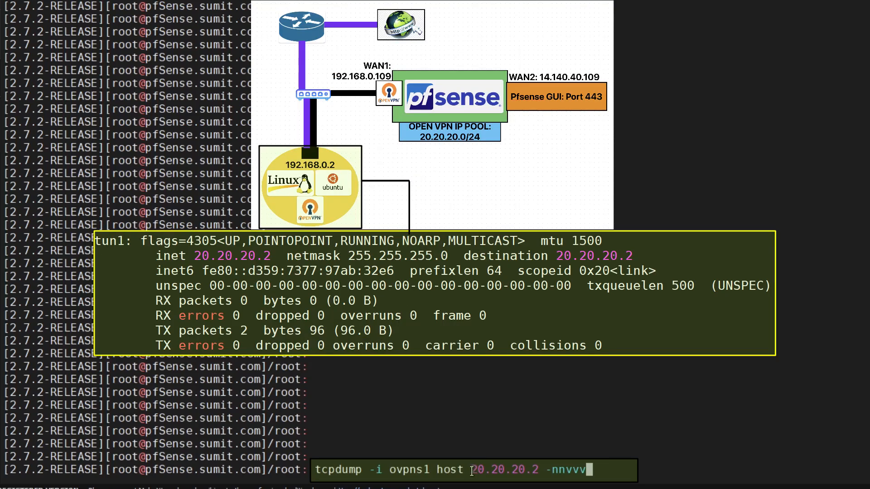
pyautogui.moveTo(471, 471); pyautogui.dragTo(538, 471)
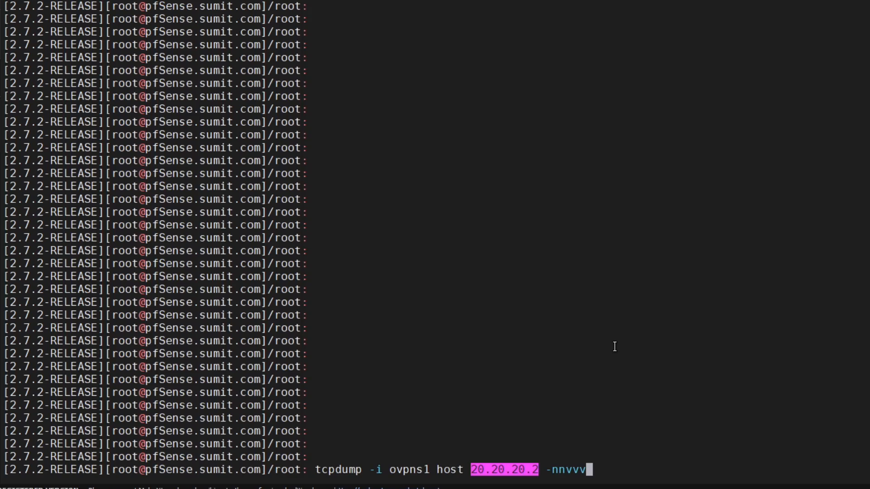
pyautogui.press('Return')
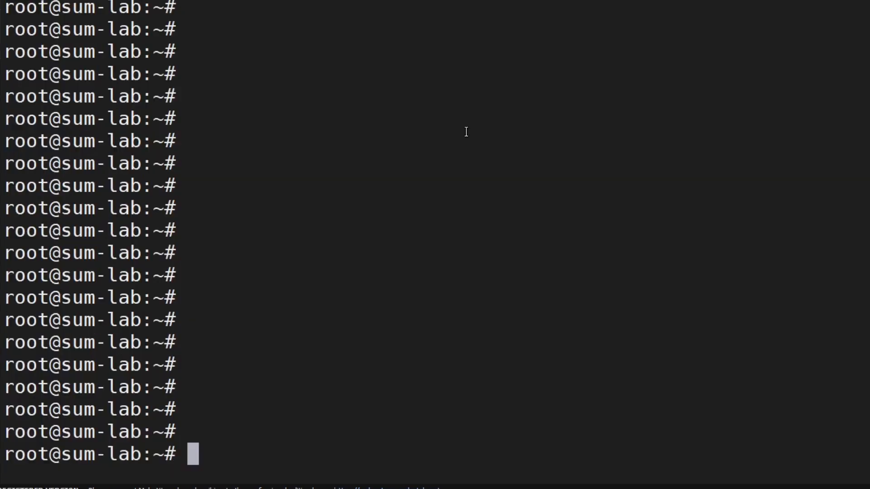
# Ping 14.140.40.109 and watch the ICMP packets in the pfSense capture.
pyautogui.press('Up')
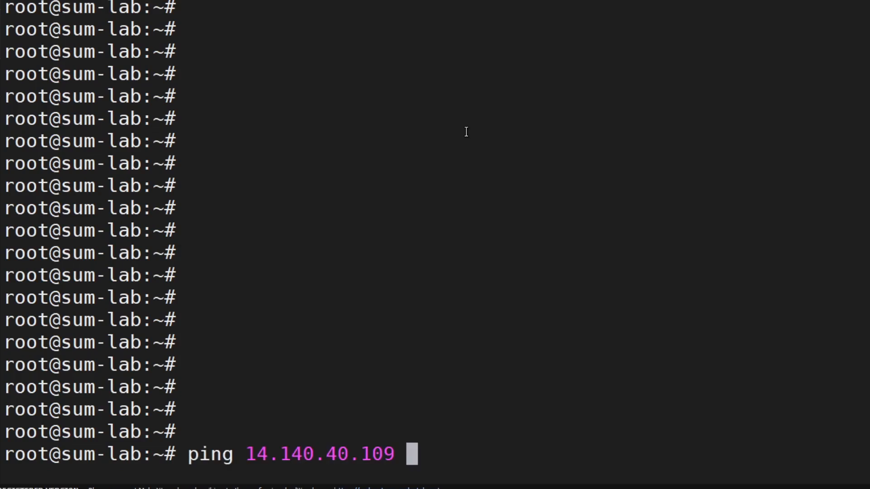
pyautogui.press('Return')
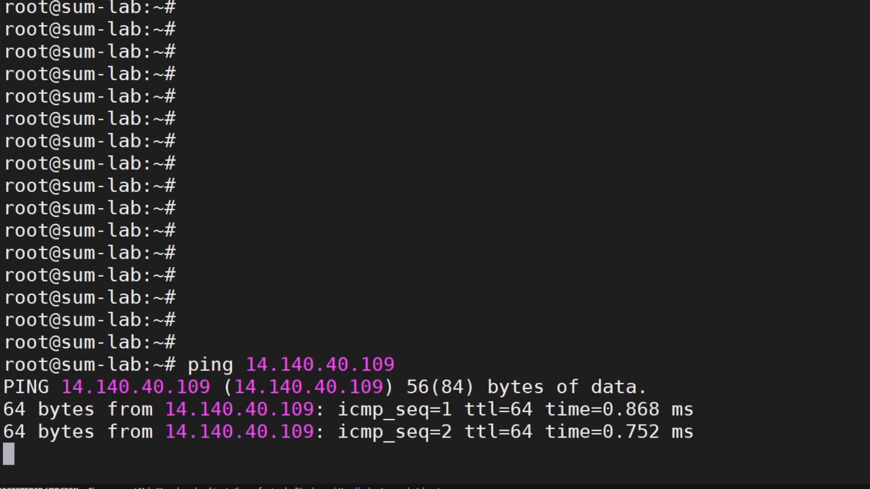
pyautogui.hotkey('ctrl', 'Tab')
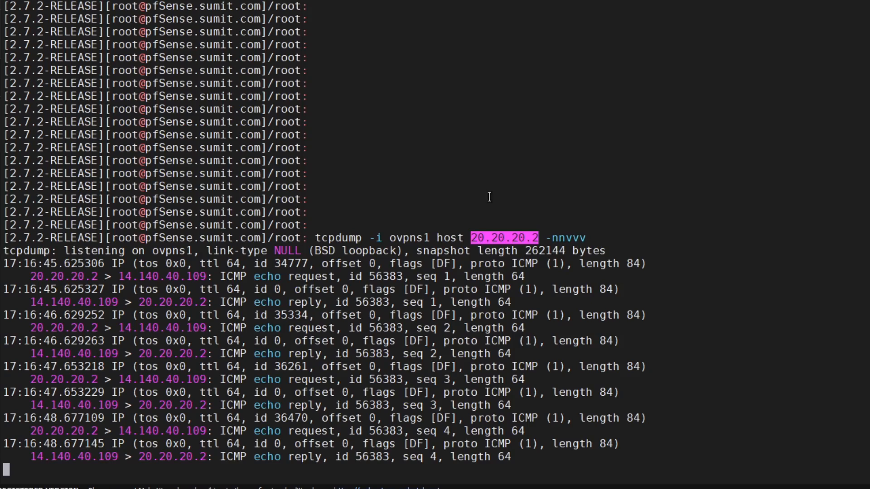